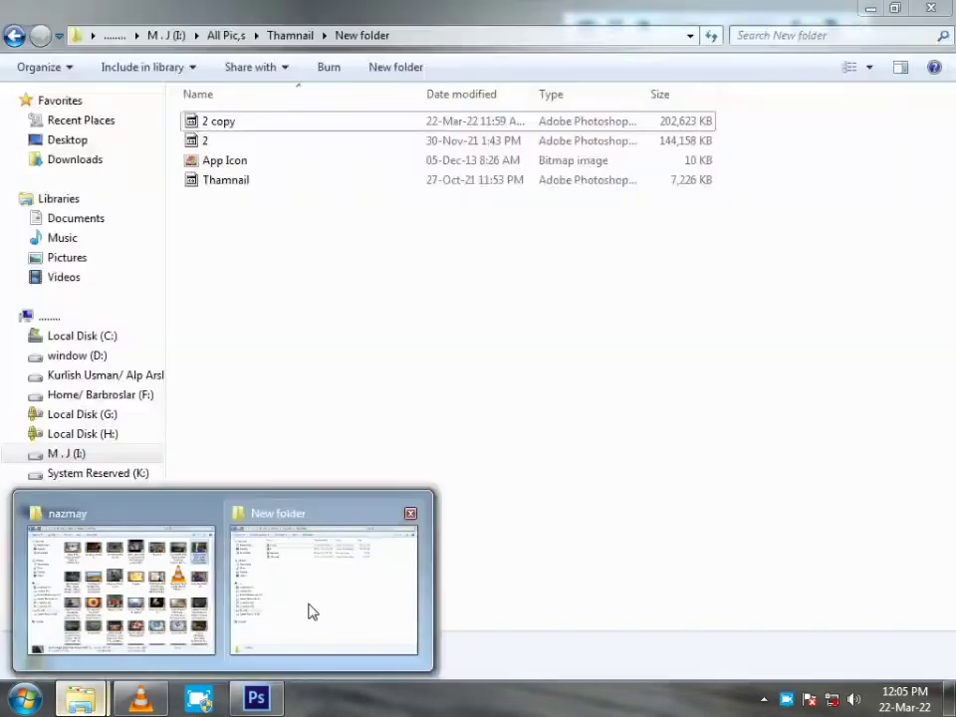
- Bring up the New folder window, go up to the Thamnail folder and look through its images
left_click(310, 612)
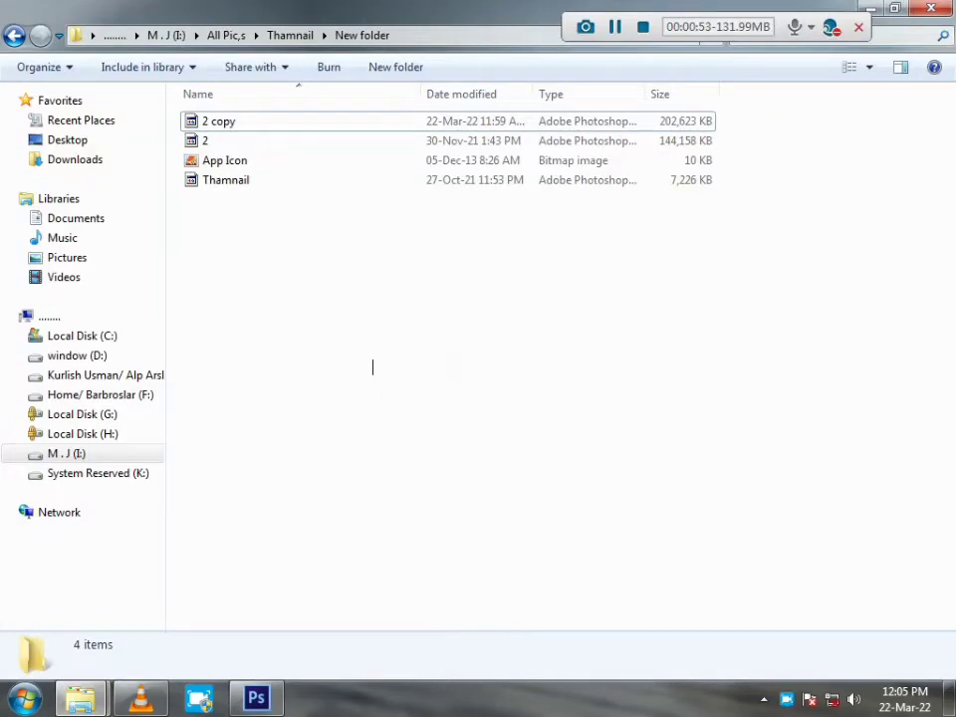
left_click(280, 38)
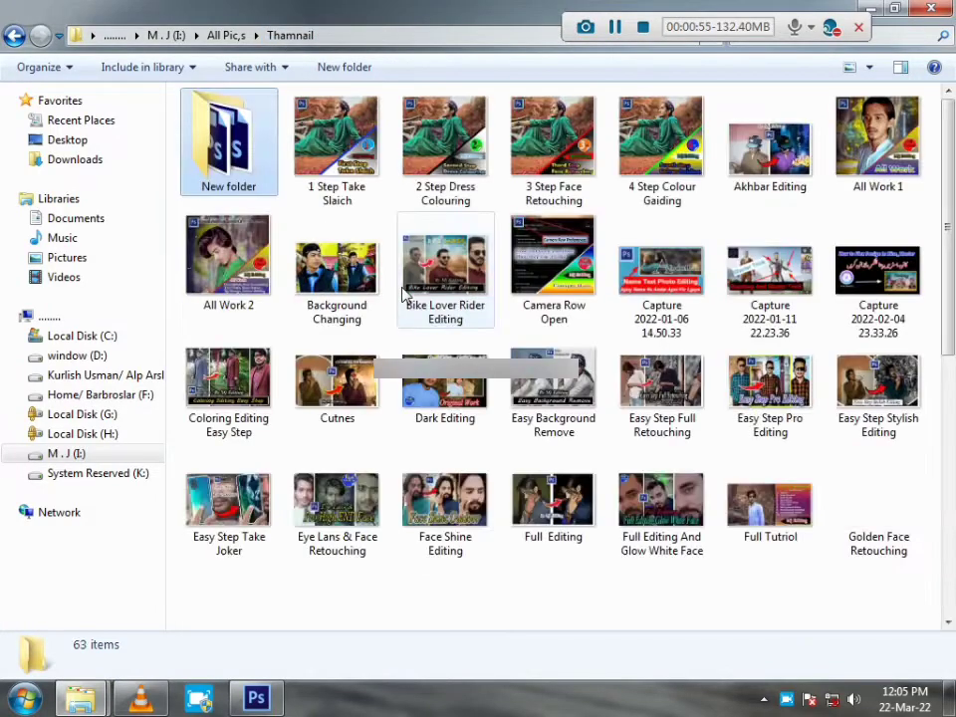
left_click(403, 297)
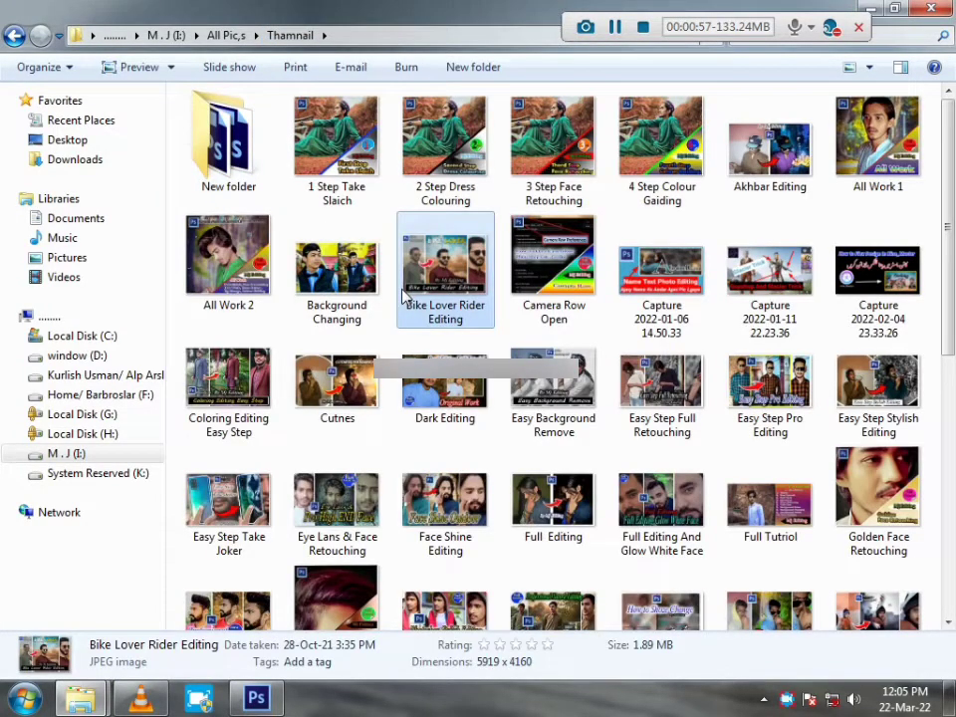
scroll(526, 320, "down", 3)
scroll(526, 320, "down", 2)
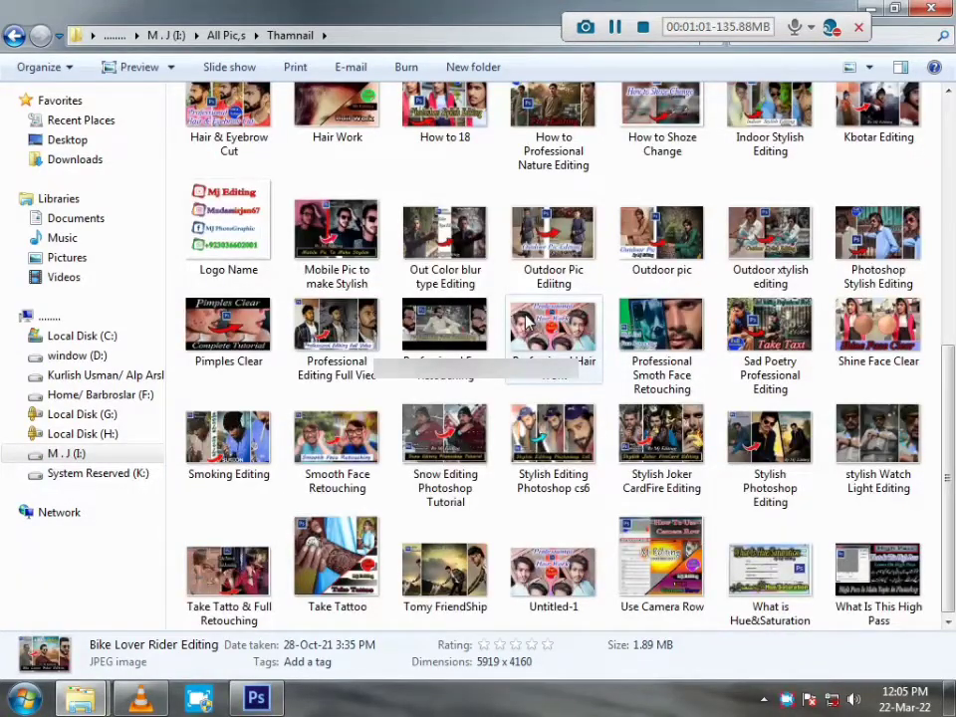
scroll(525, 316, "up", 2)
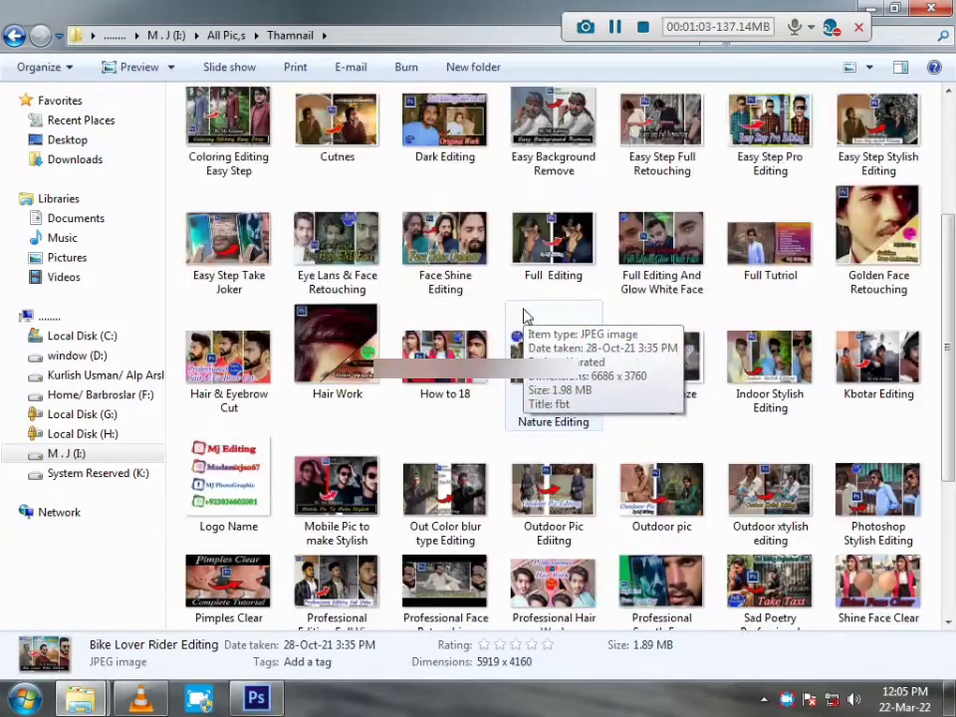
scroll(528, 264, "up", 2)
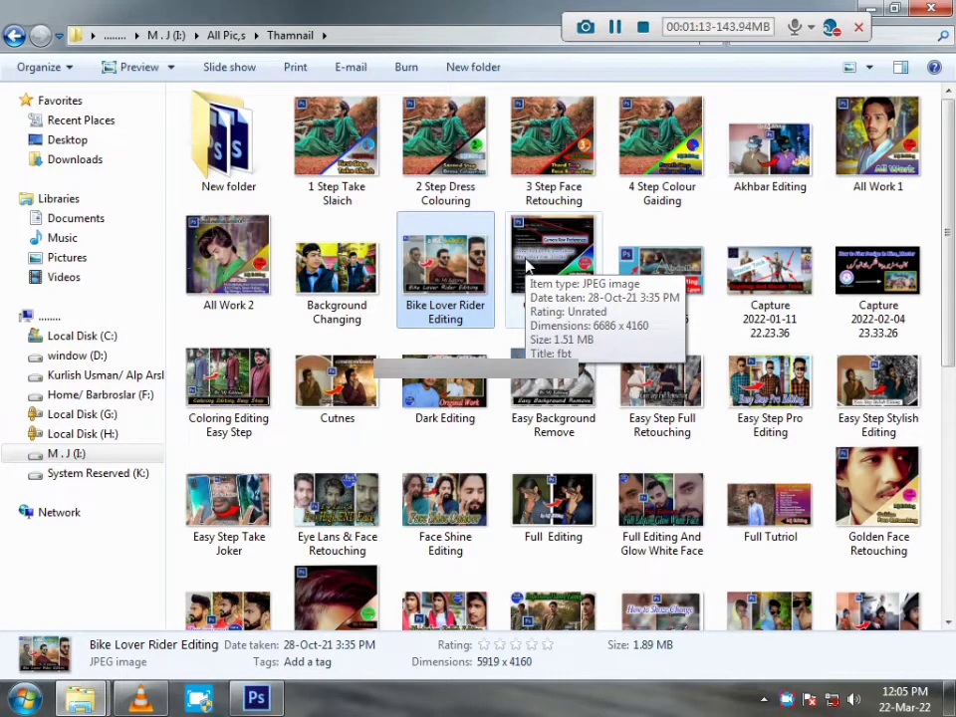
- View the 1 Step Take Slaich and Akhbar Editing images at full size, closing each one after viewing
left_click(527, 288)
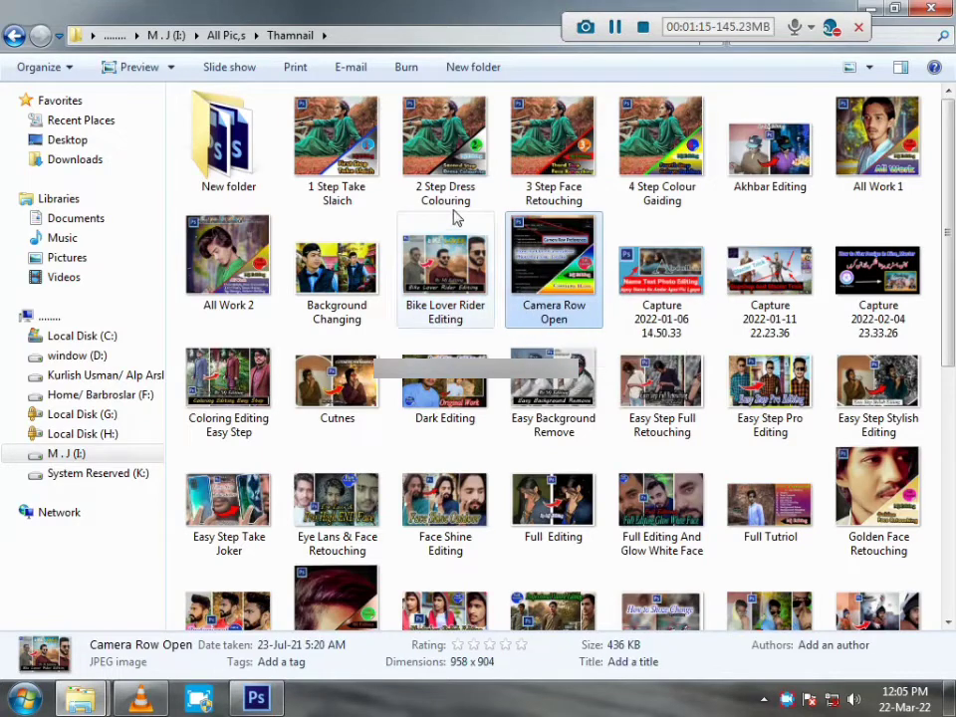
double_click(361, 189)
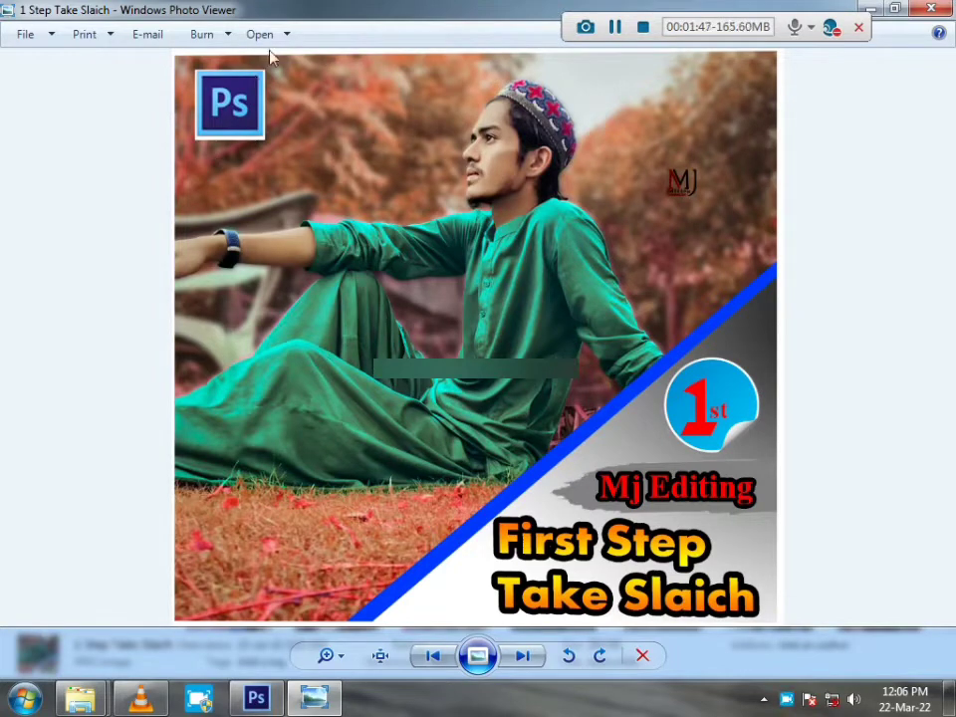
key("alt+F4")
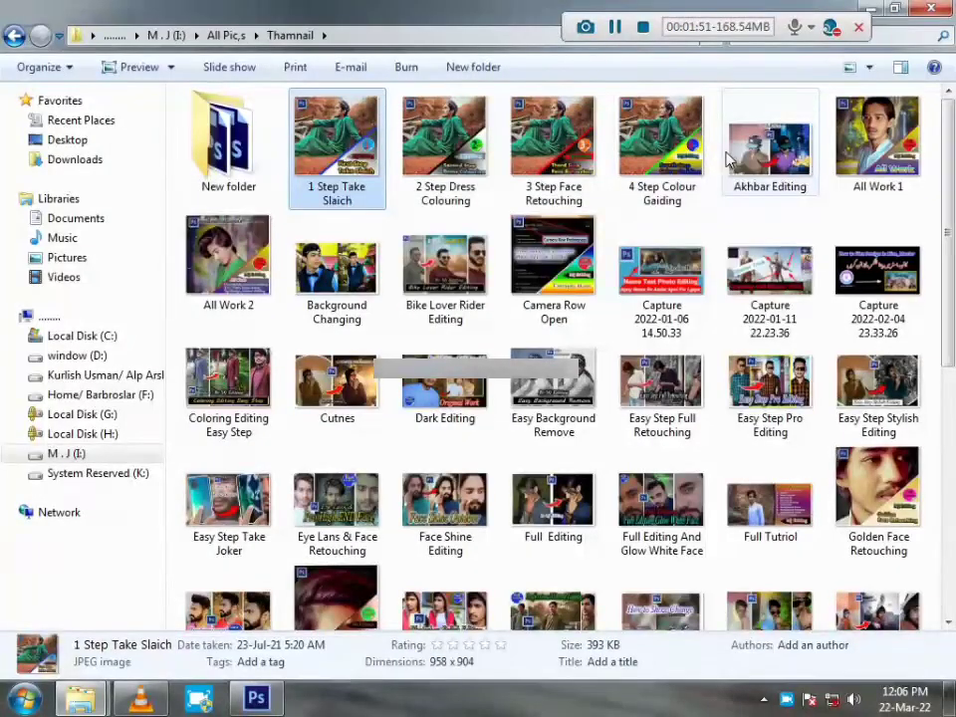
left_click(767, 155)
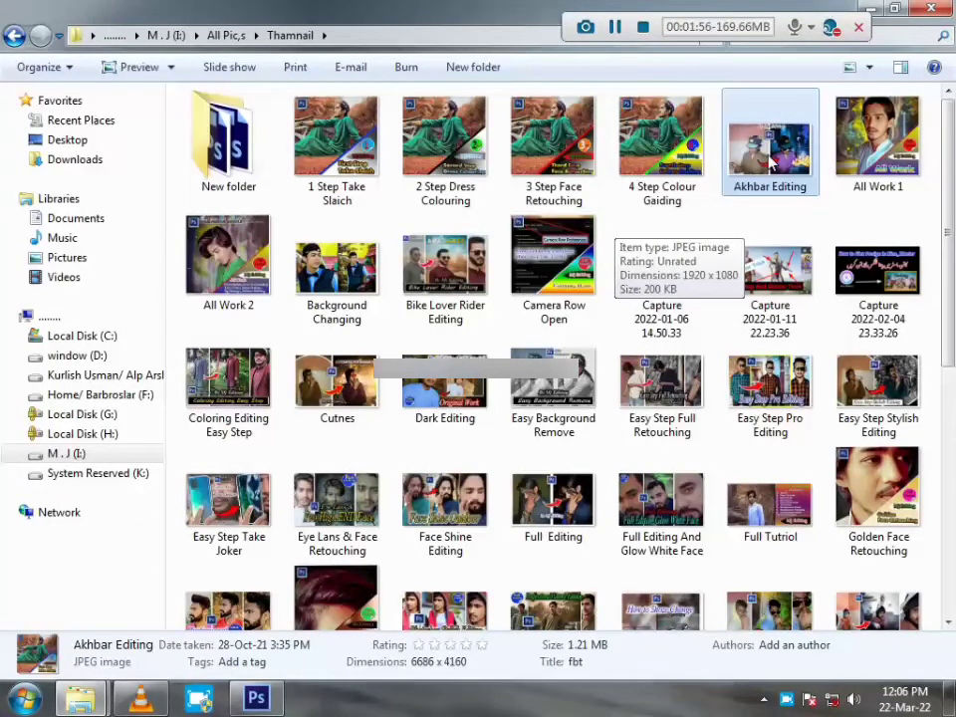
double_click(769, 154)
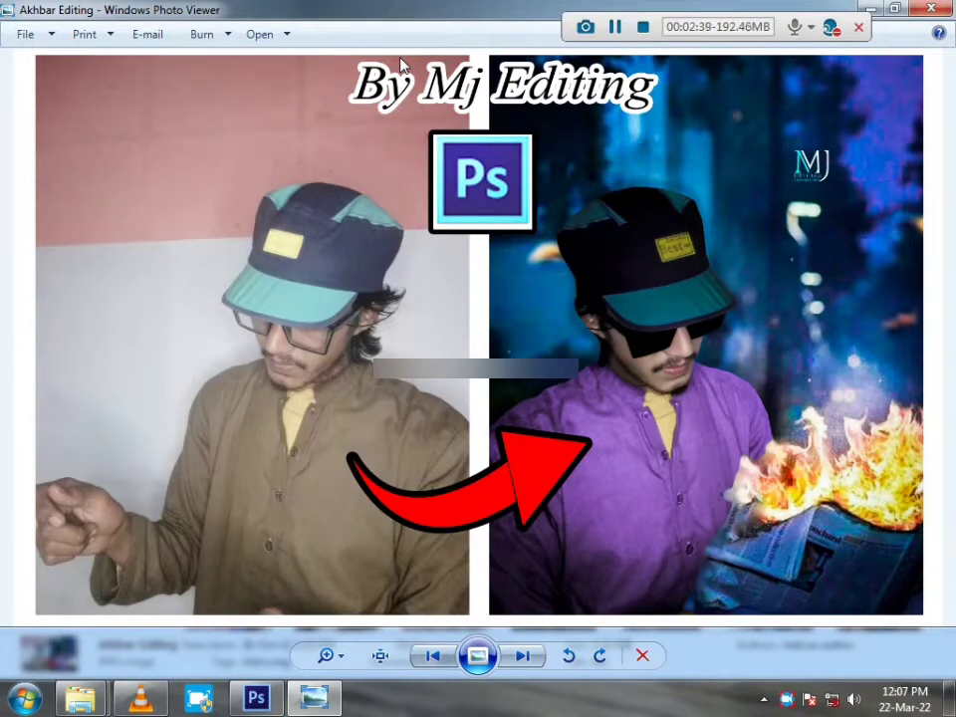
key("alt+F4")
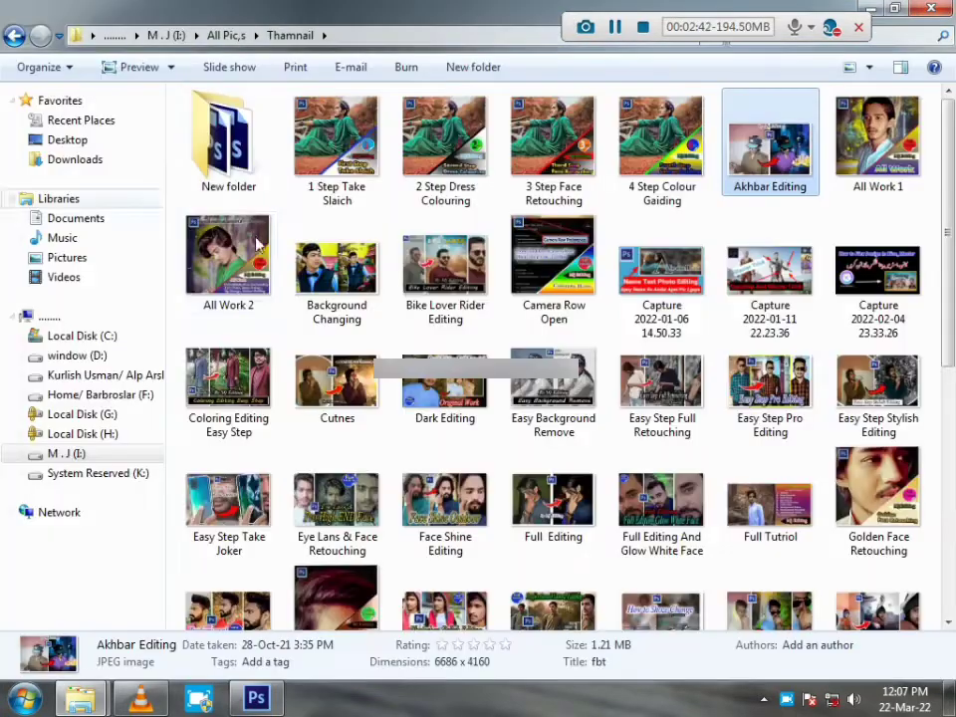
- View the All Work 2 and Background Changing images at full size, closing each one after viewing
left_click(244, 249)
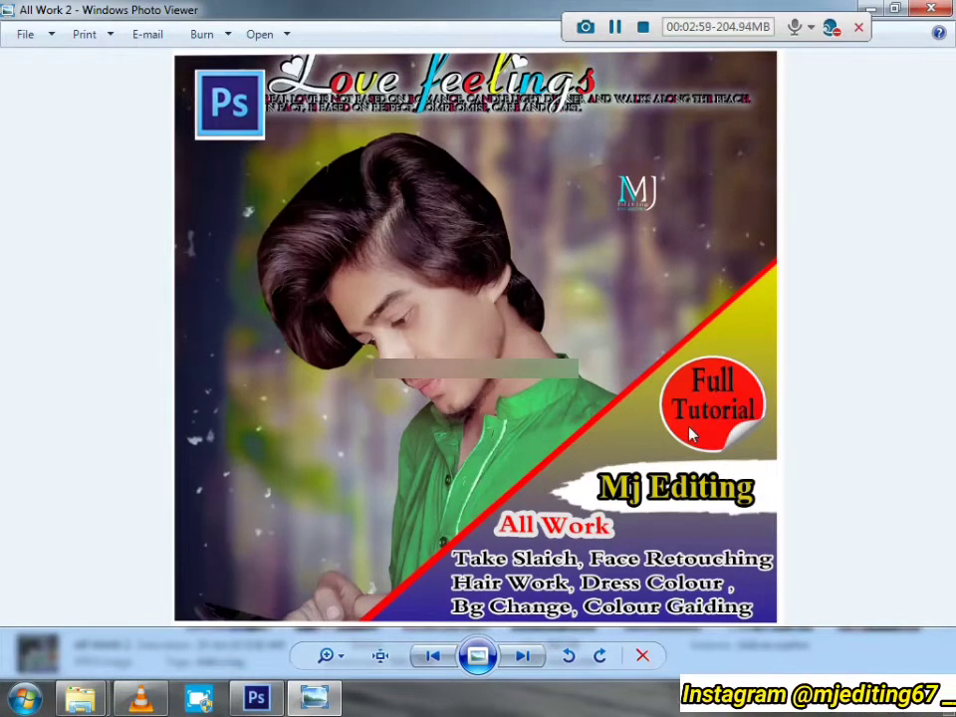
left_click(931, 8)
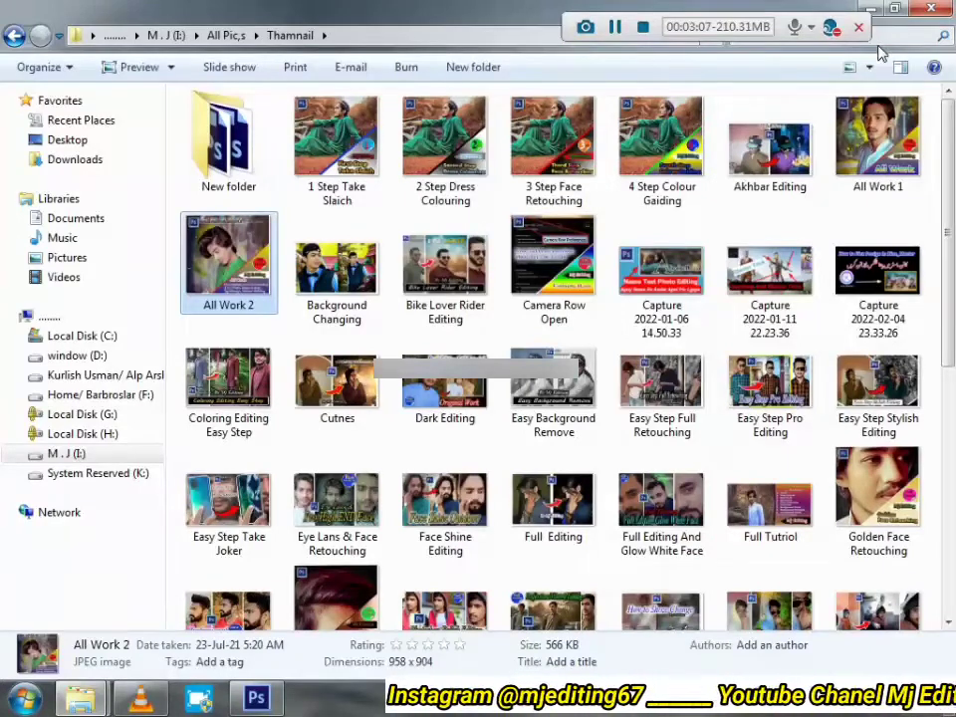
left_click(365, 269)
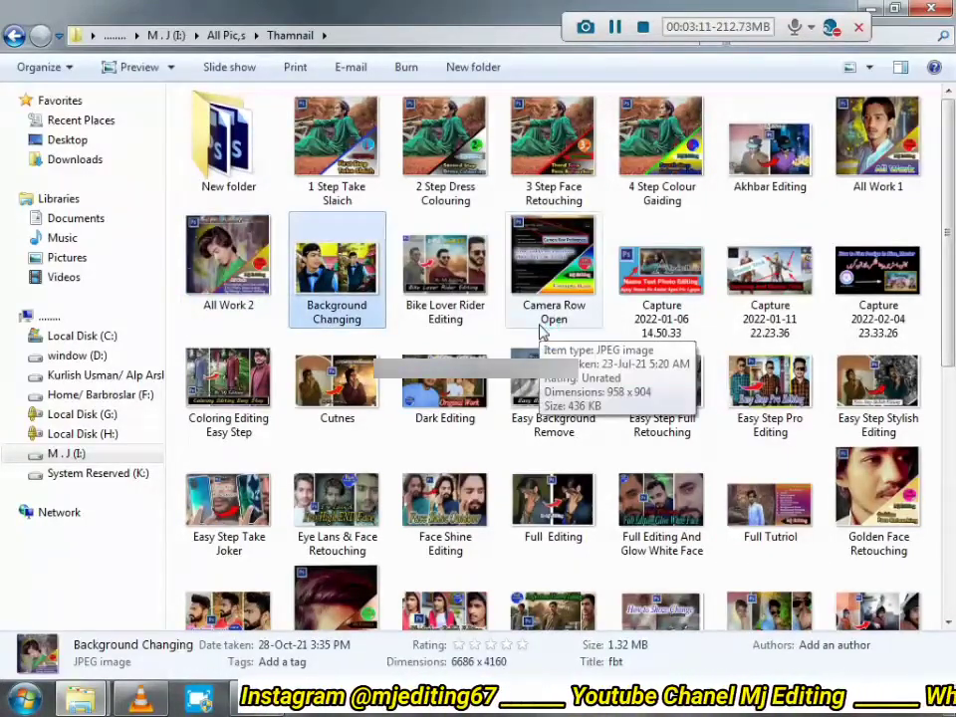
key("Return")
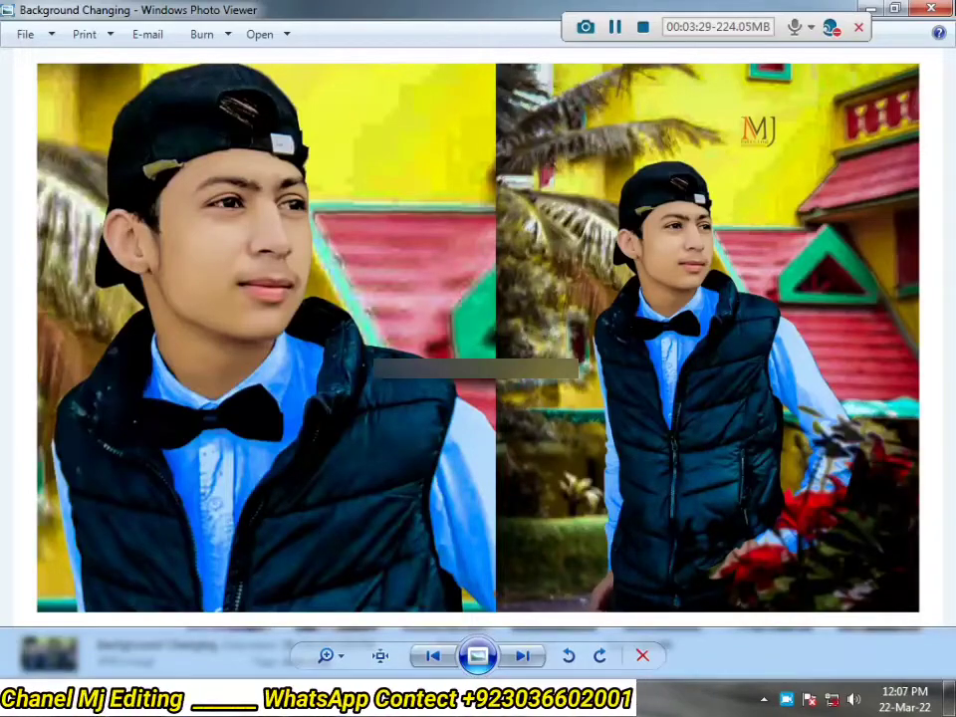
left_click(930, 9)
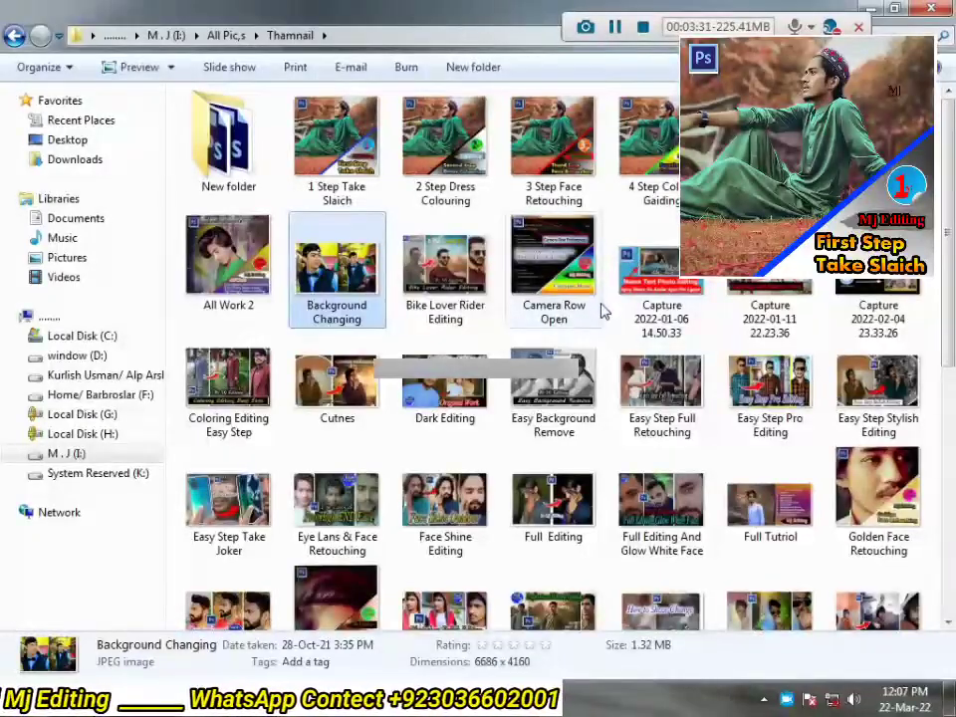
- View the Camera Row Open and Capture 2022-02-04 23.33.26 images at full size, closing each one after viewing
double_click(588, 317)
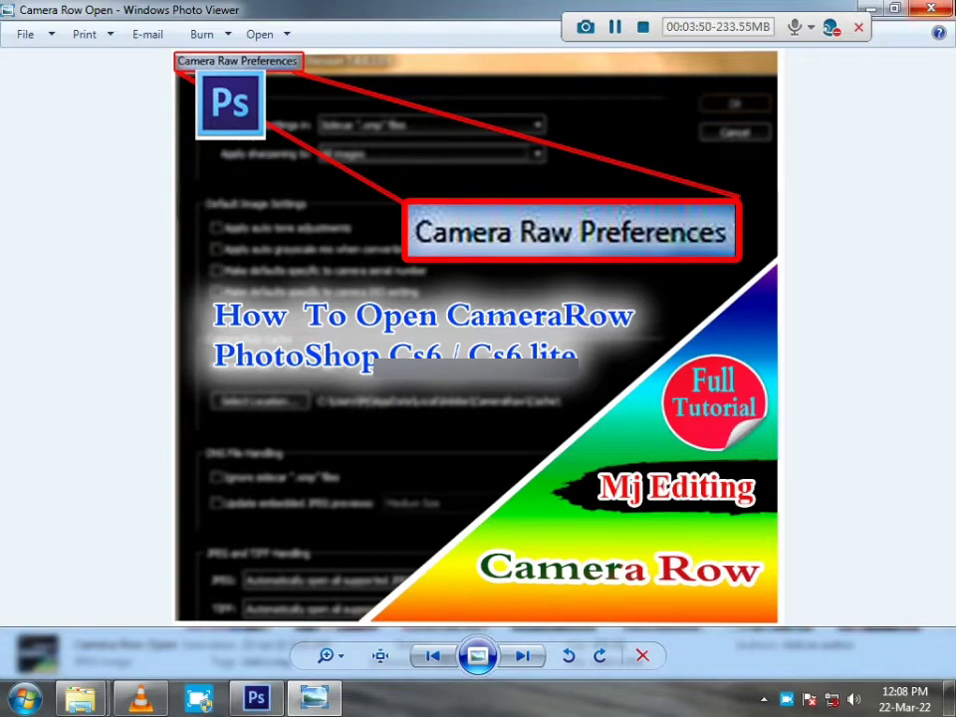
key("alt+F4")
scroll(587, 322, "down", 5)
scroll(621, 331, "up", 5)
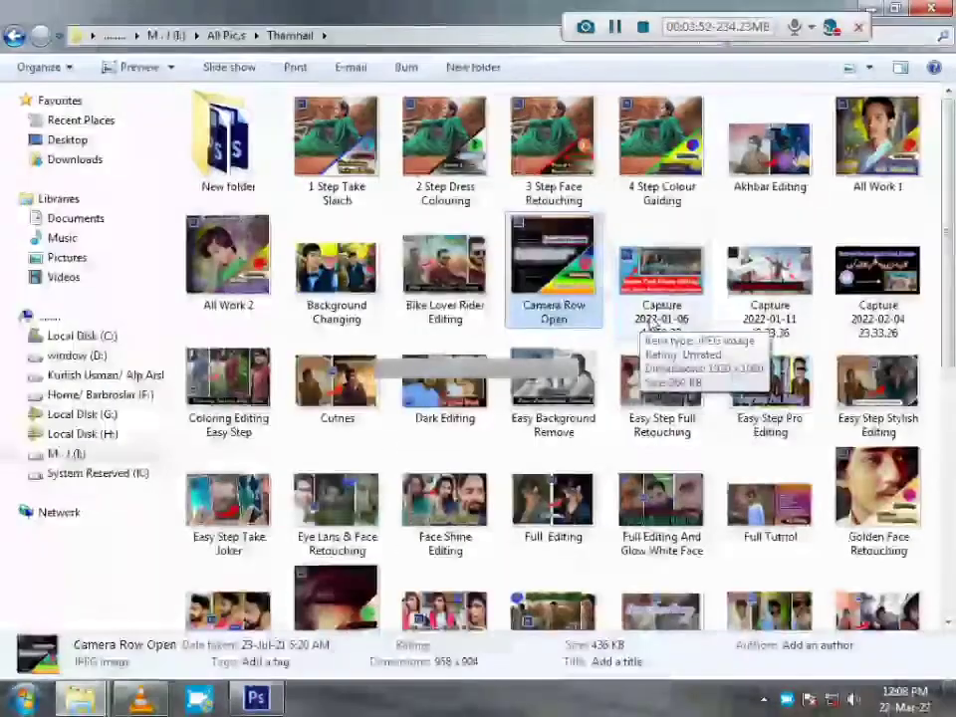
double_click(895, 281)
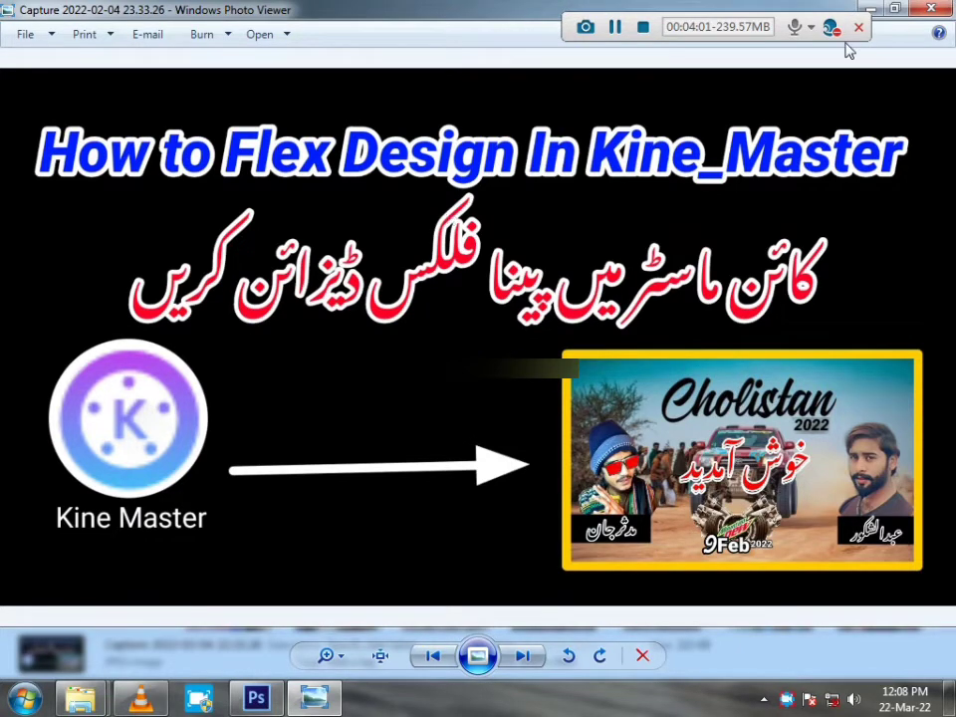
left_click(930, 8)
- View the Easy Background Remove and Bike Lover Rider Editing images at full size, closing each one after viewing
double_click(558, 381)
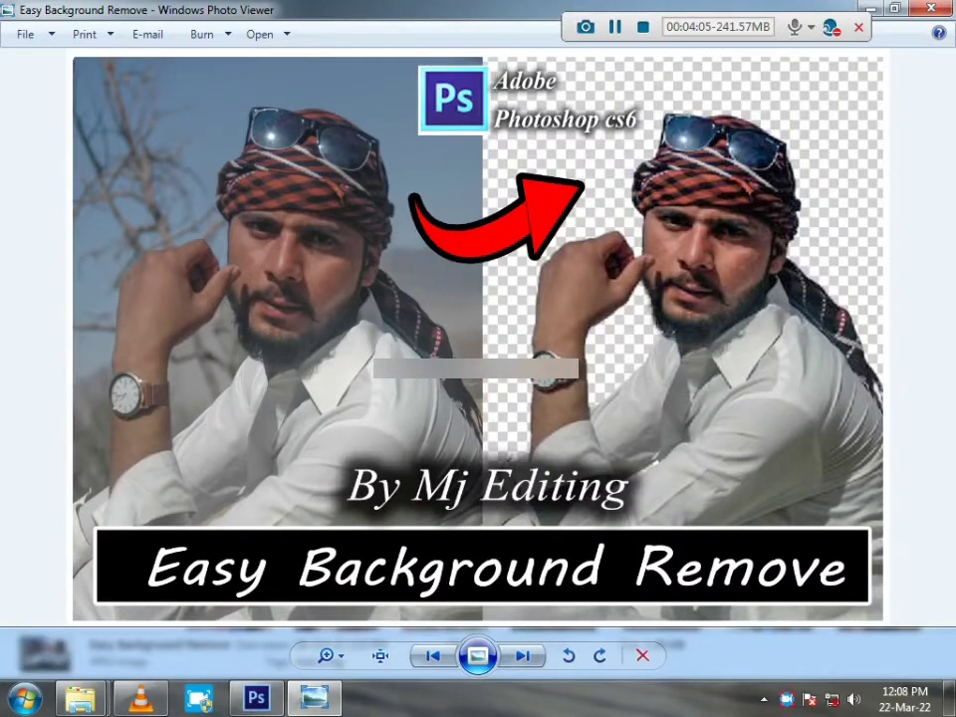
left_click(931, 8)
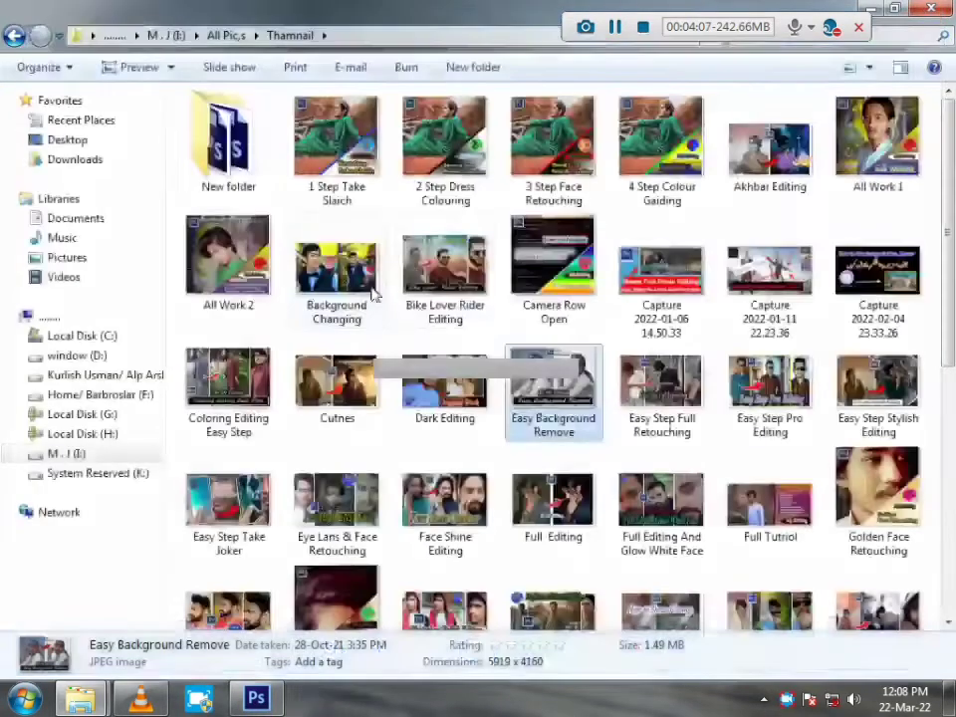
double_click(477, 284)
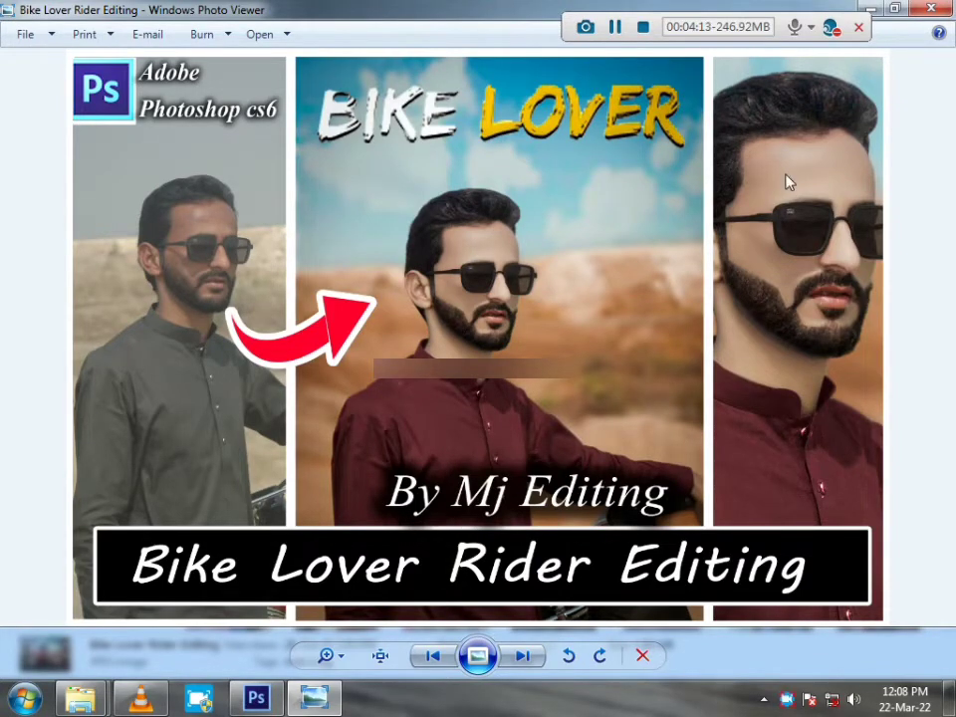
key("Escape")
- View the Use Camera Row image and the two images following it, What is Hue&Saturation and What Is This High Pass, and close the viewer
scroll(545, 453, "down", 10)
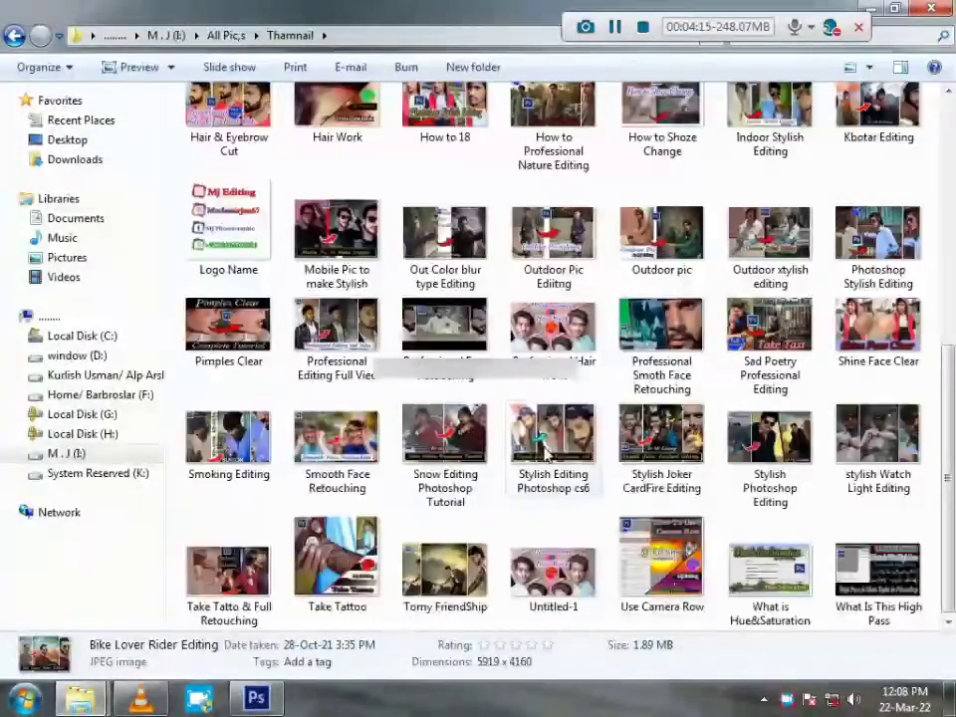
scroll(700, 384, "up", 7)
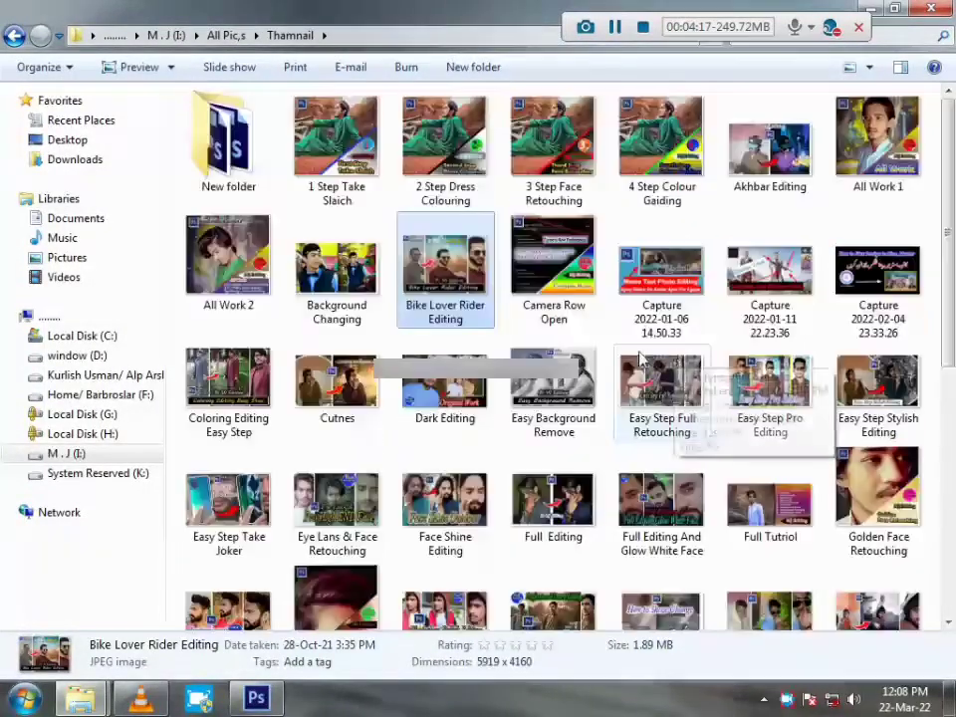
scroll(692, 369, "down", 10)
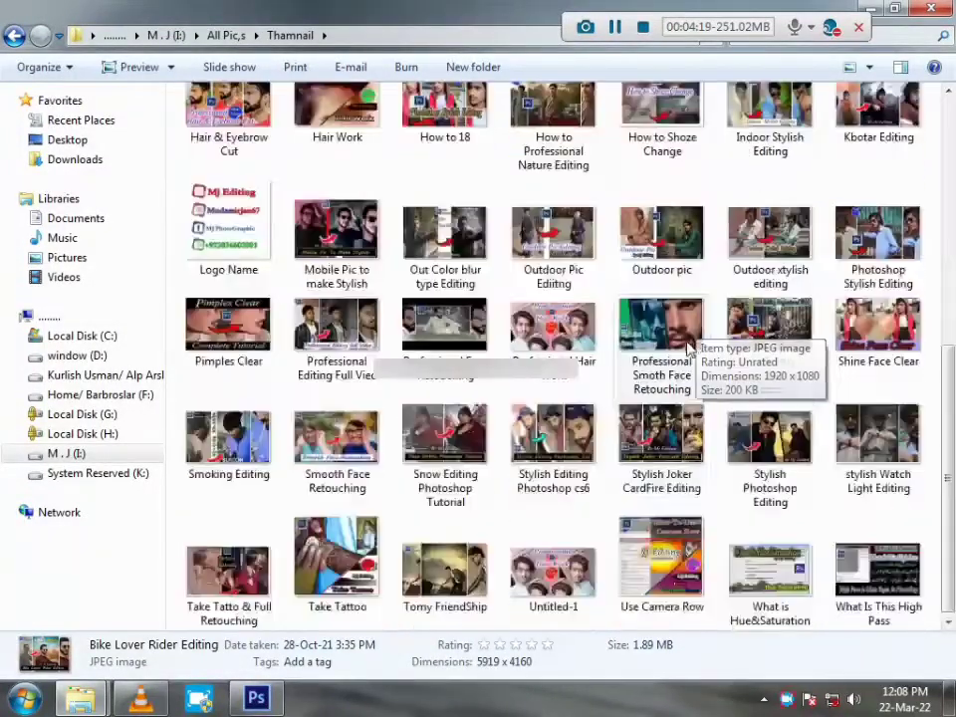
left_click(669, 562)
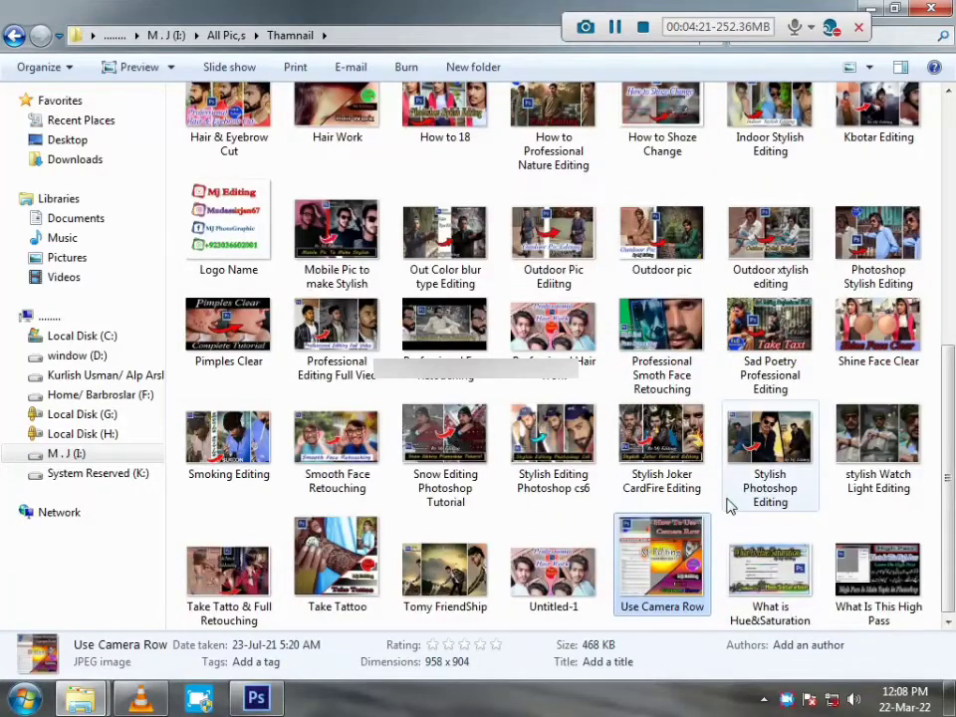
key("Return")
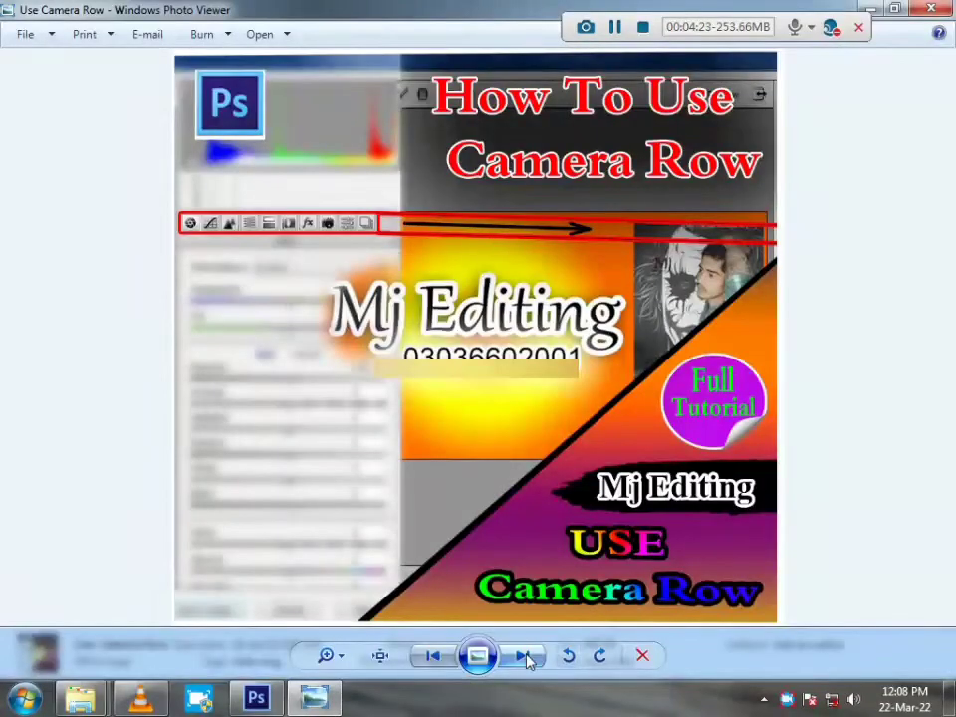
left_click(524, 656)
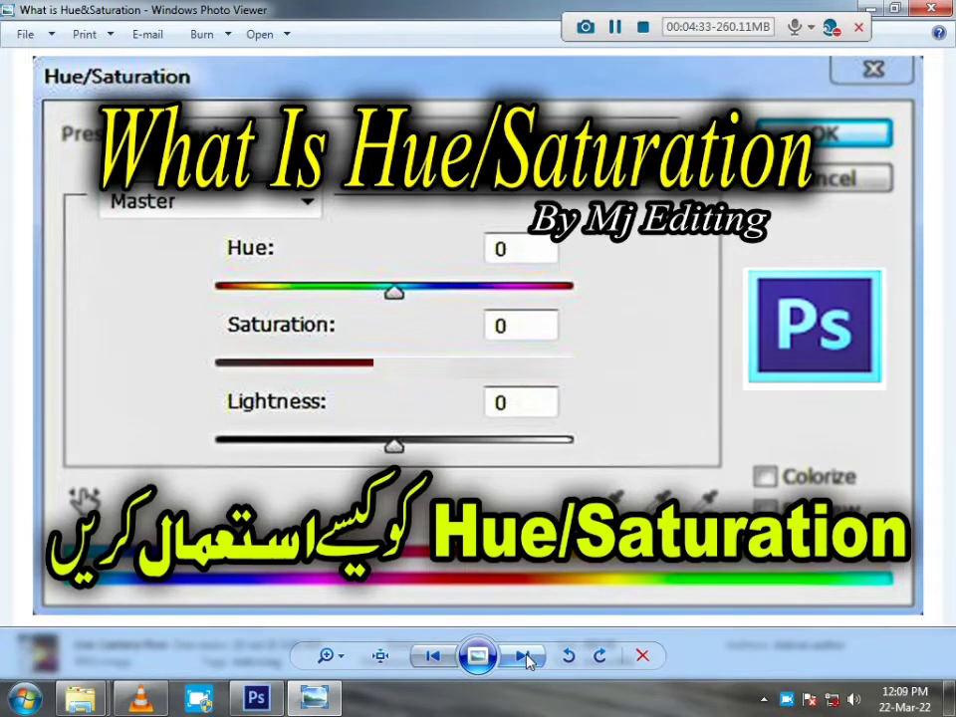
left_click(524, 656)
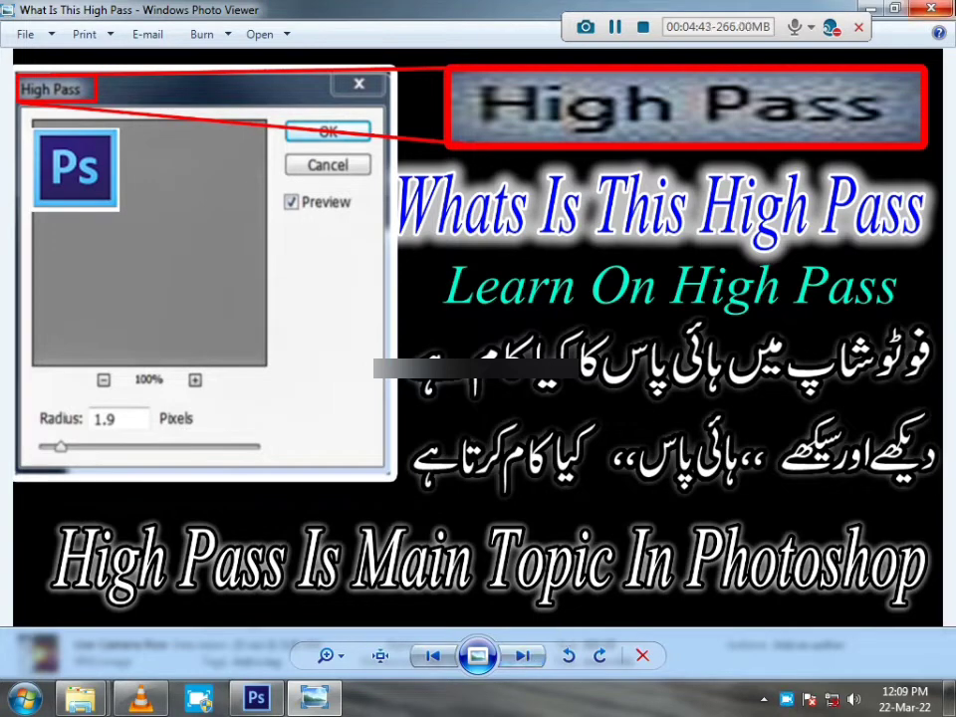
left_click(933, 9)
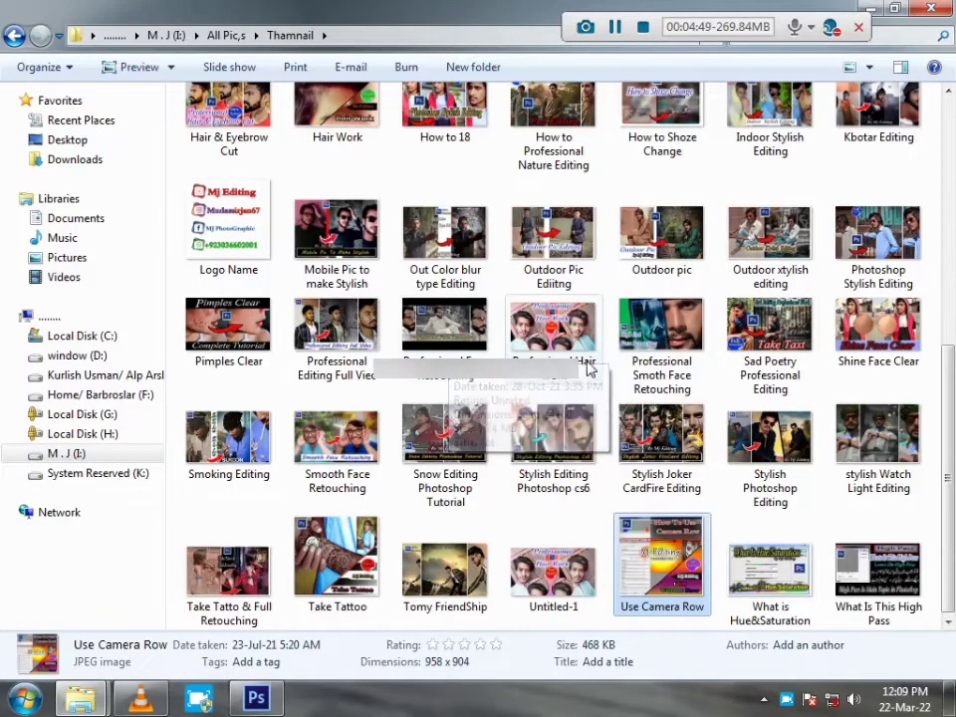
- View the stylish Watch Light Editing, Professional Face Retouching and Pimples Clear images one after another at full size
double_click(877, 440)
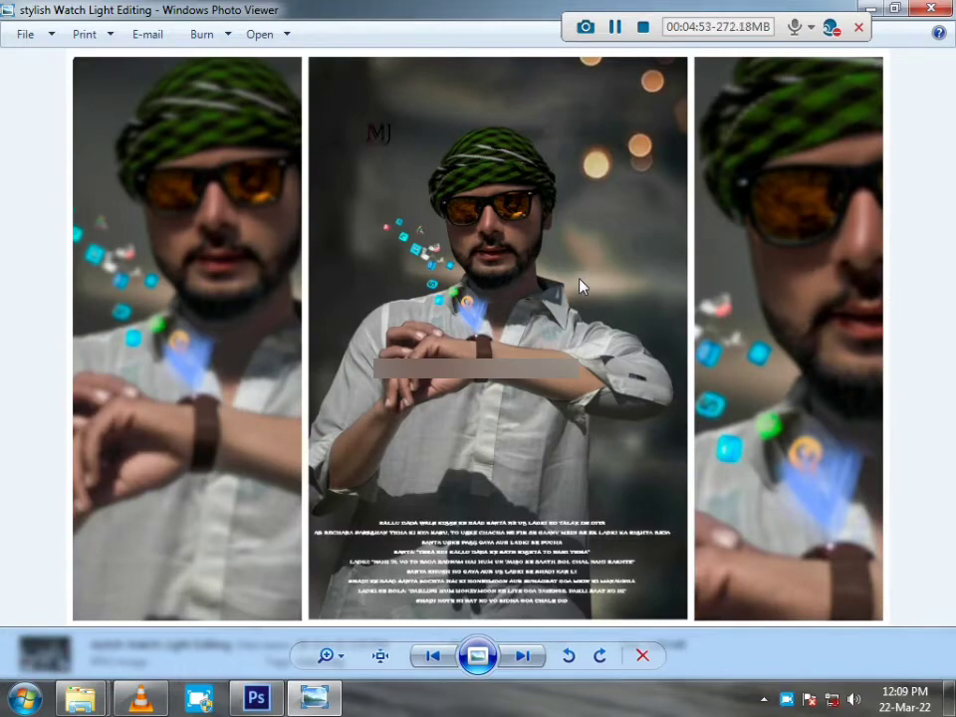
key("alt+F4")
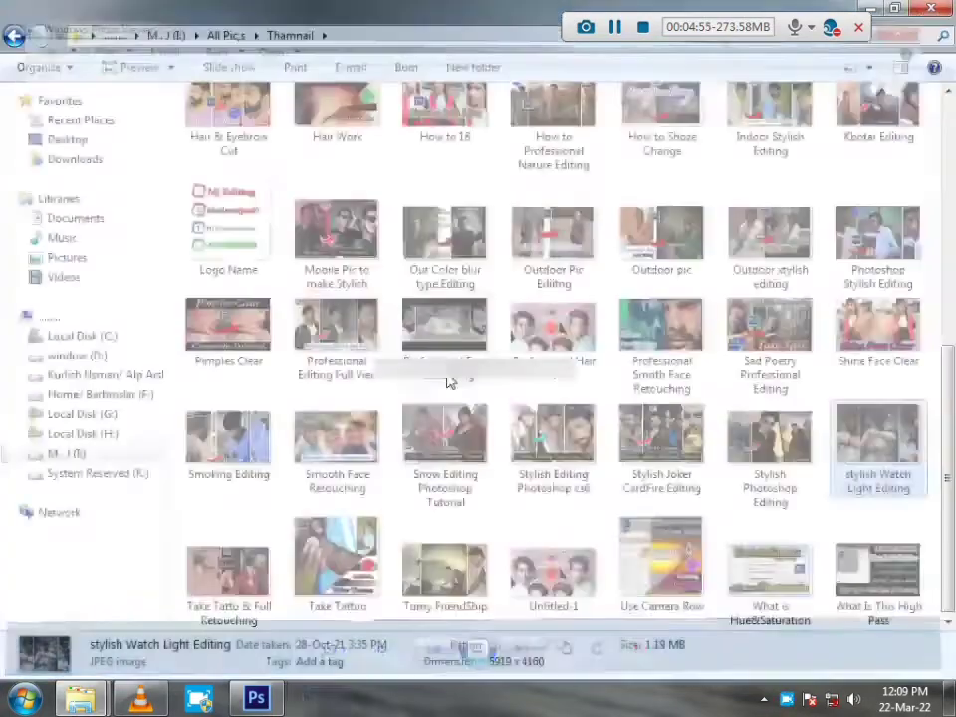
double_click(441, 334)
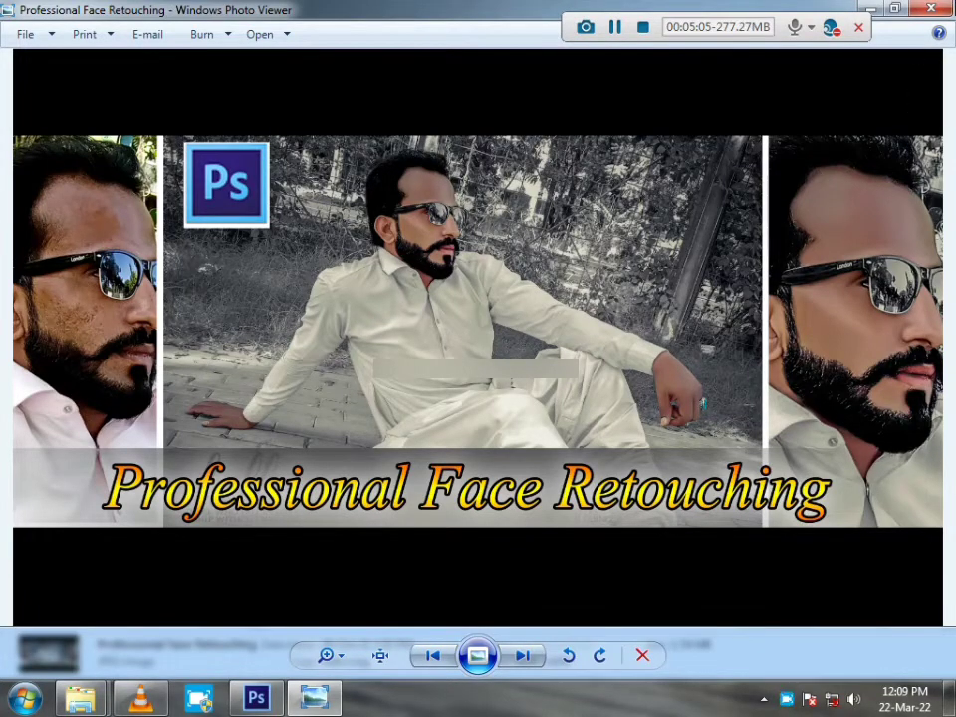
left_click(931, 8)
double_click(228, 326)
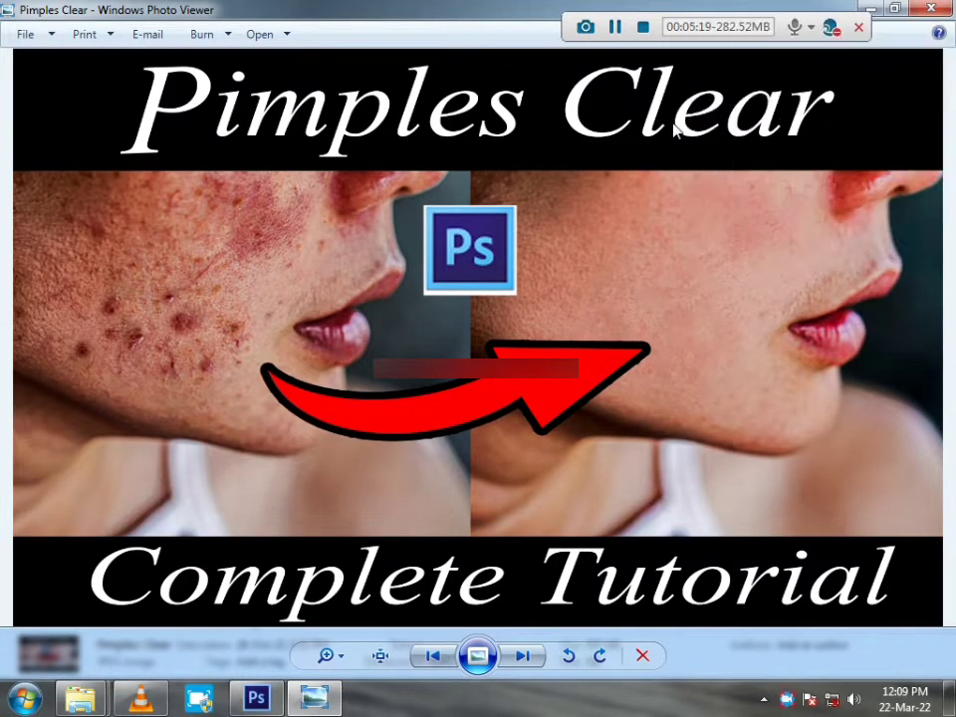
- Close the Pimples Clear image, view the Professional Hair Work image at full size and close it
key("alt+F4")
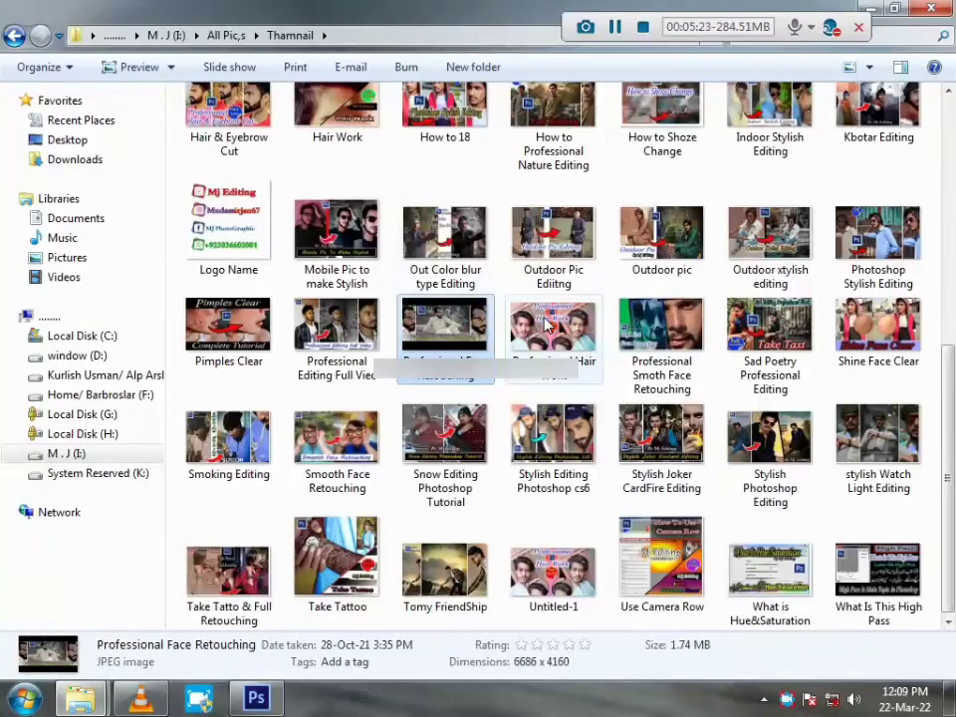
left_click(546, 327)
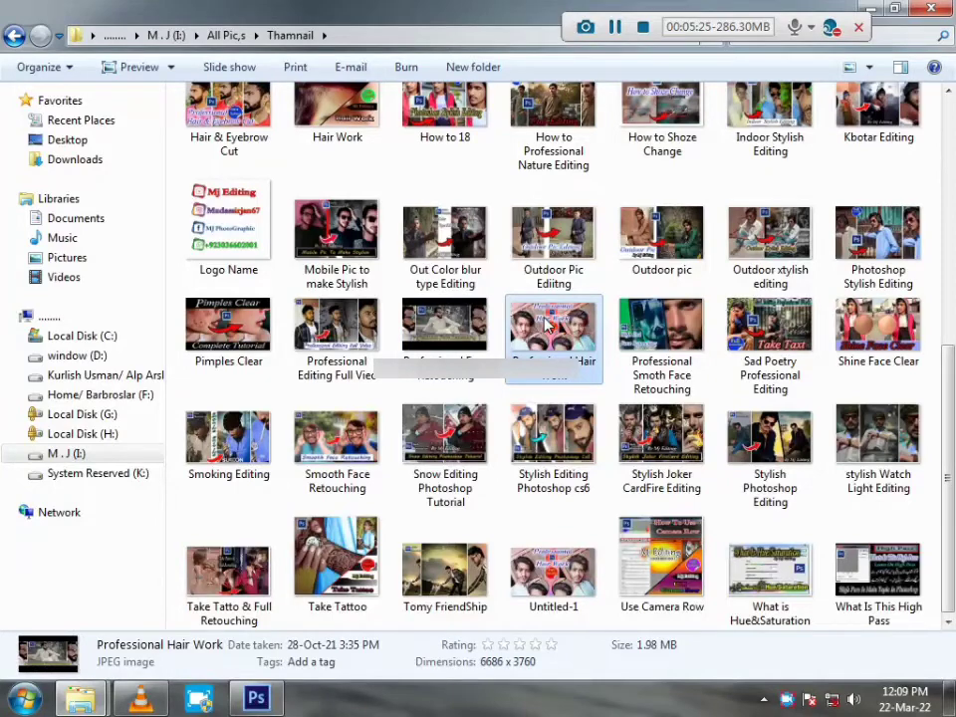
double_click(546, 327)
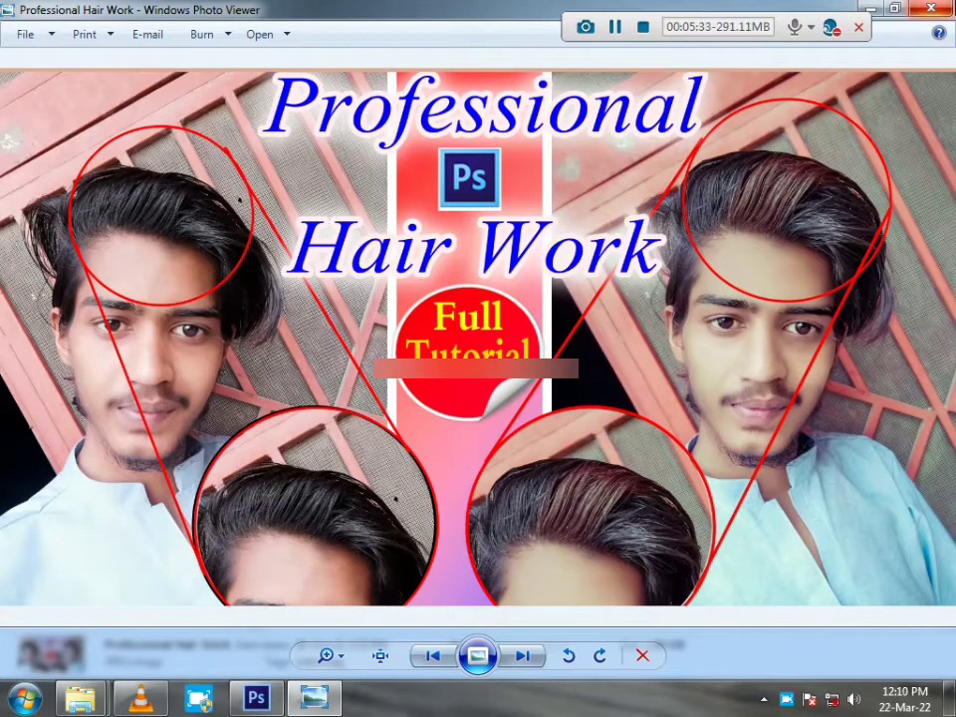
key("alt+F4")
- Open the New folder inside the Thamnail folder
scroll(461, 289, "up", 10)
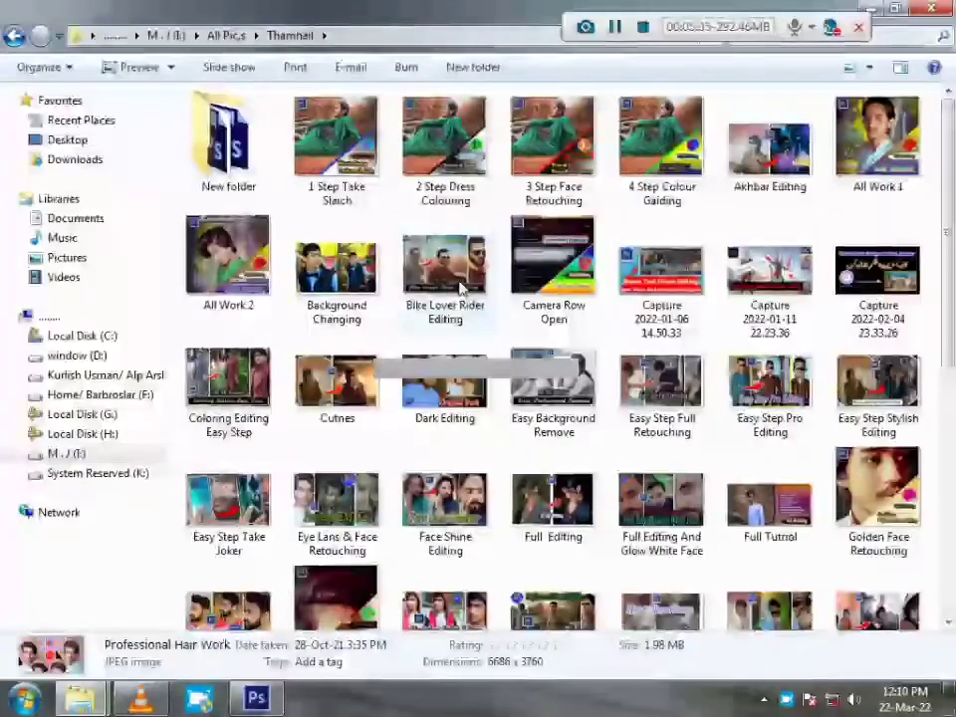
left_click(271, 132)
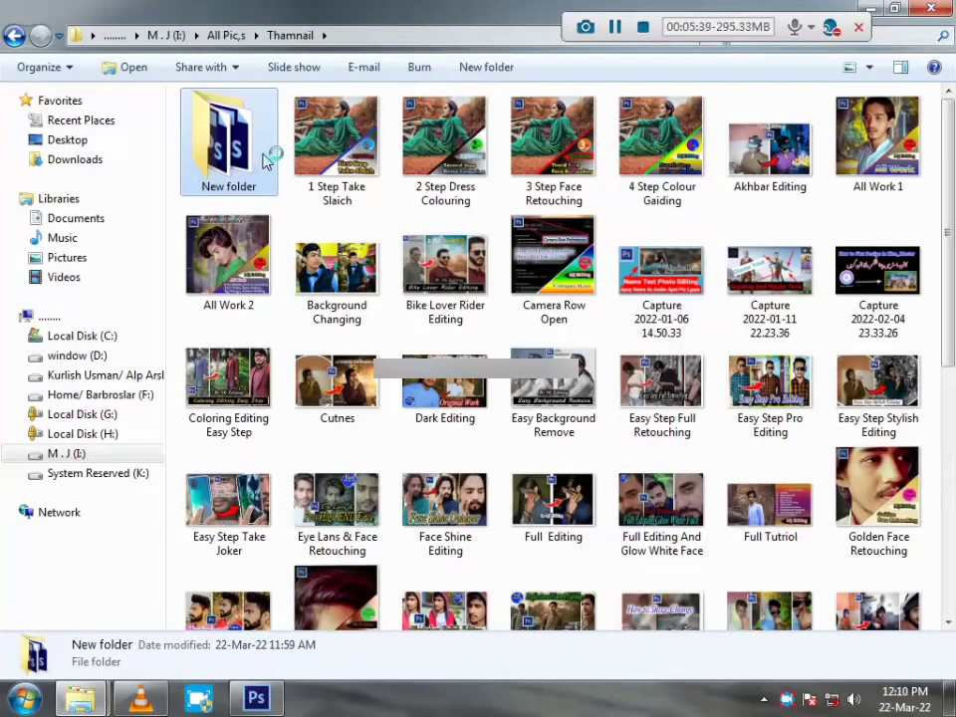
double_click(265, 161)
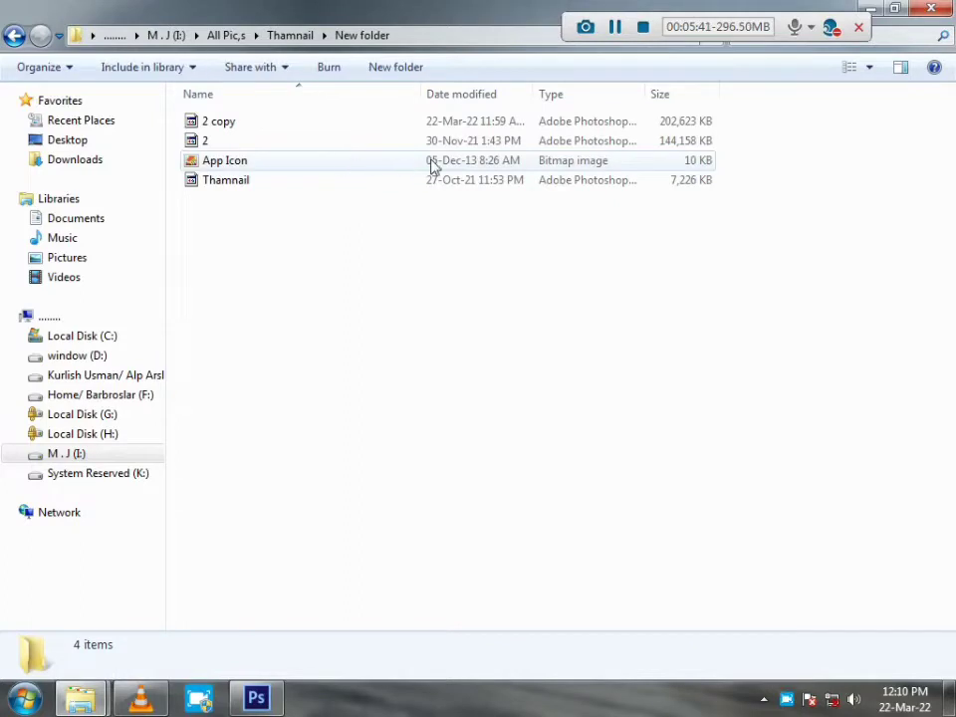
- Check the file size of the 2 copy Photoshop file in its properties and close them without changes
left_click(403, 123)
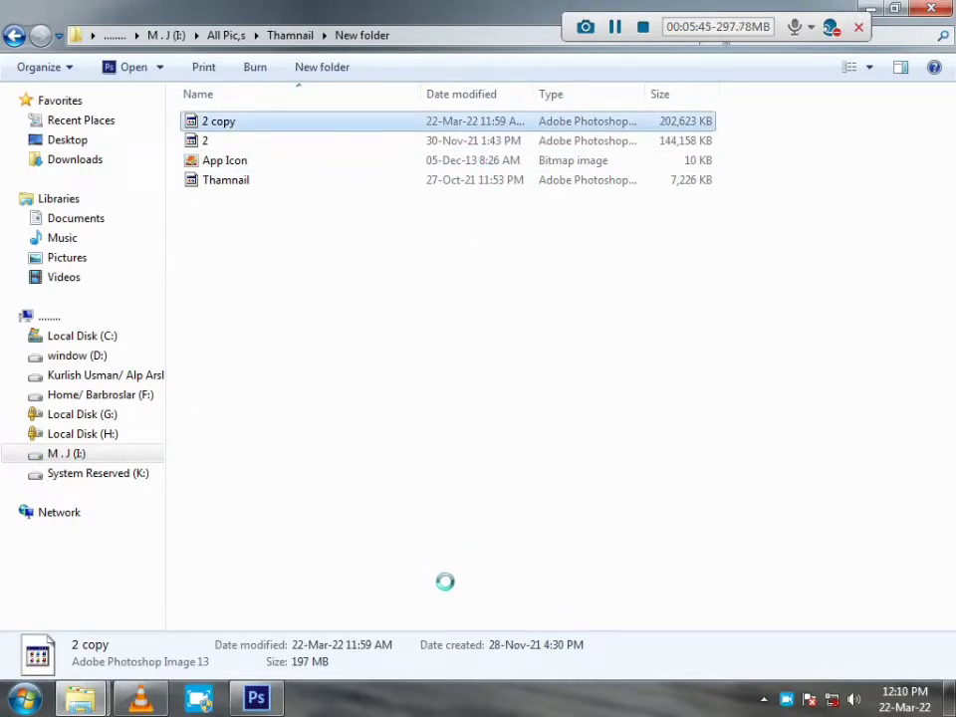
key("Menu")
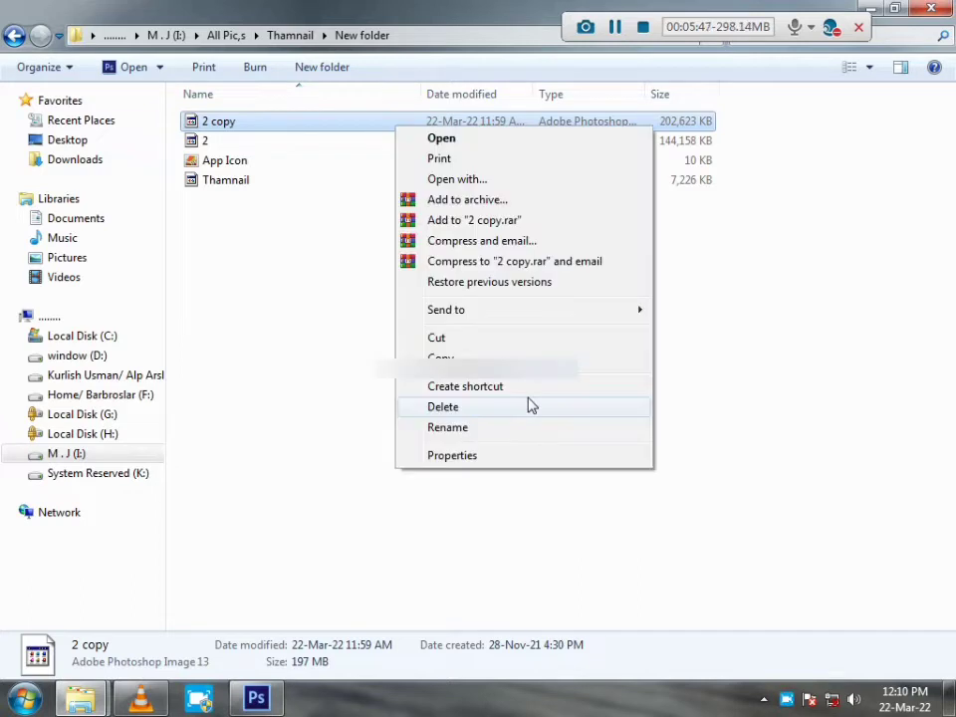
left_click(488, 456)
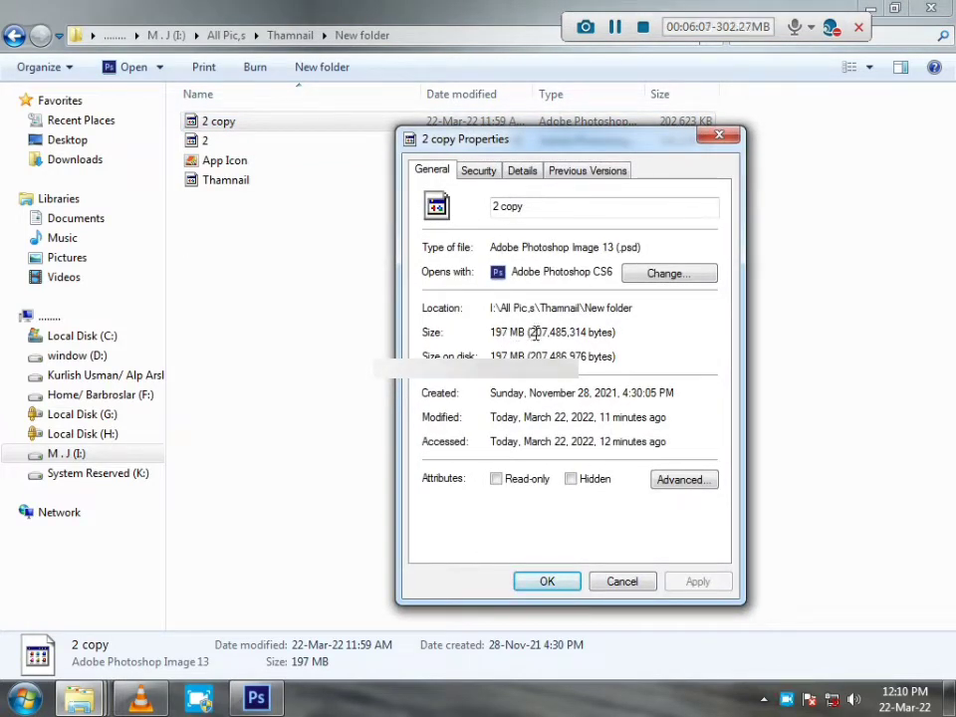
mouse_move(519, 332)
left_mouse_down()
mouse_move(479, 328)
mouse_move(614, 330)
mouse_move(519, 324)
left_mouse_up()
left_click(626, 580)
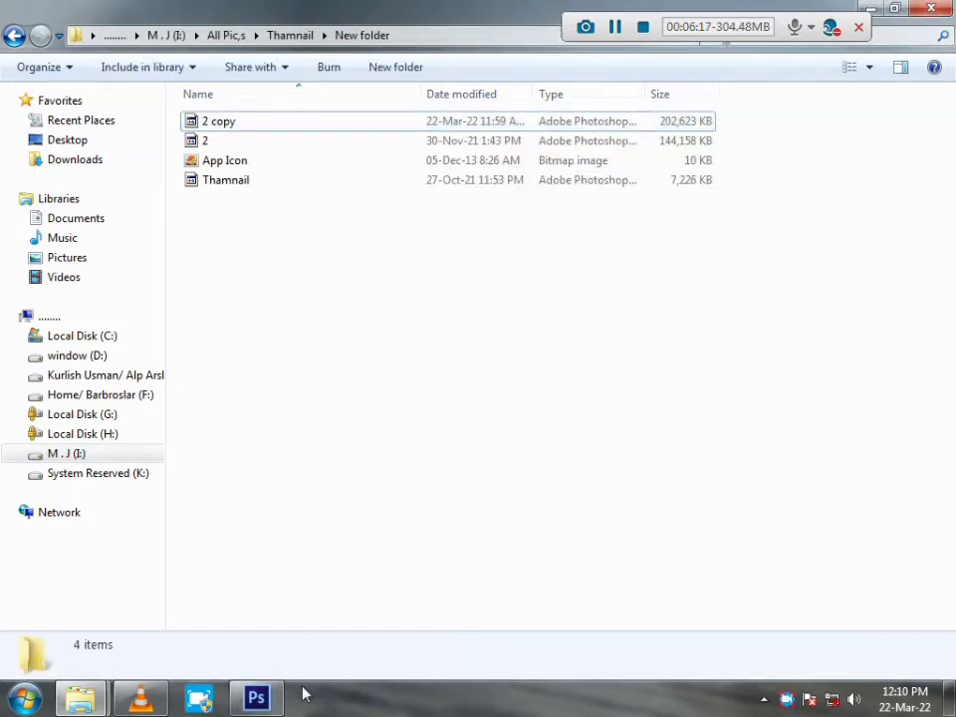
- Switch to Photoshop with the 2 copy document, maximize its window and enlarge the layer list
left_click(400, 427)
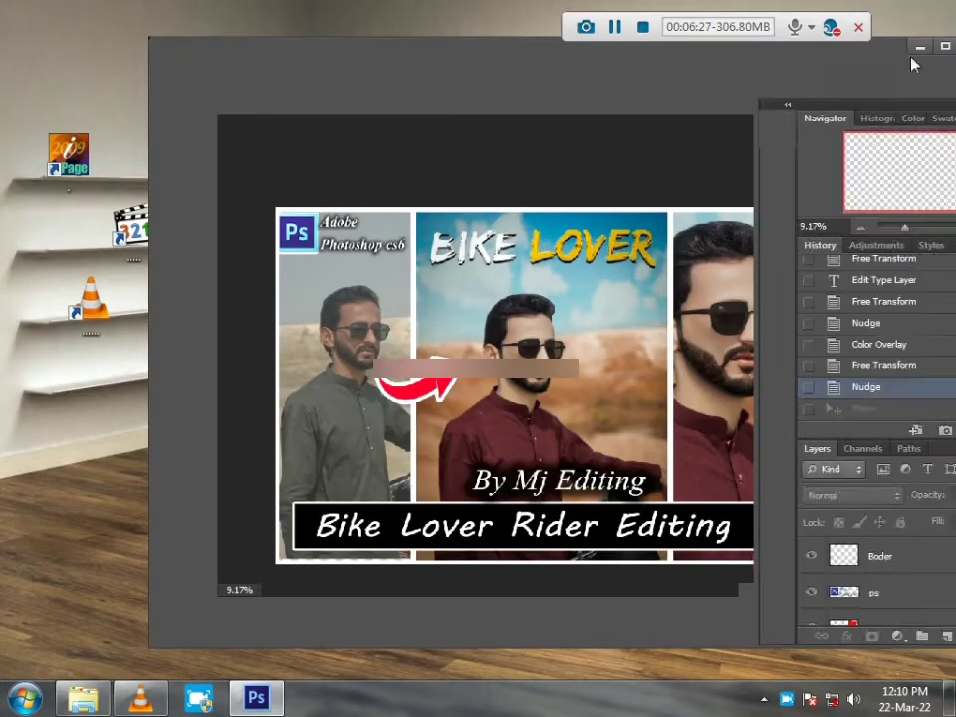
left_click(944, 47)
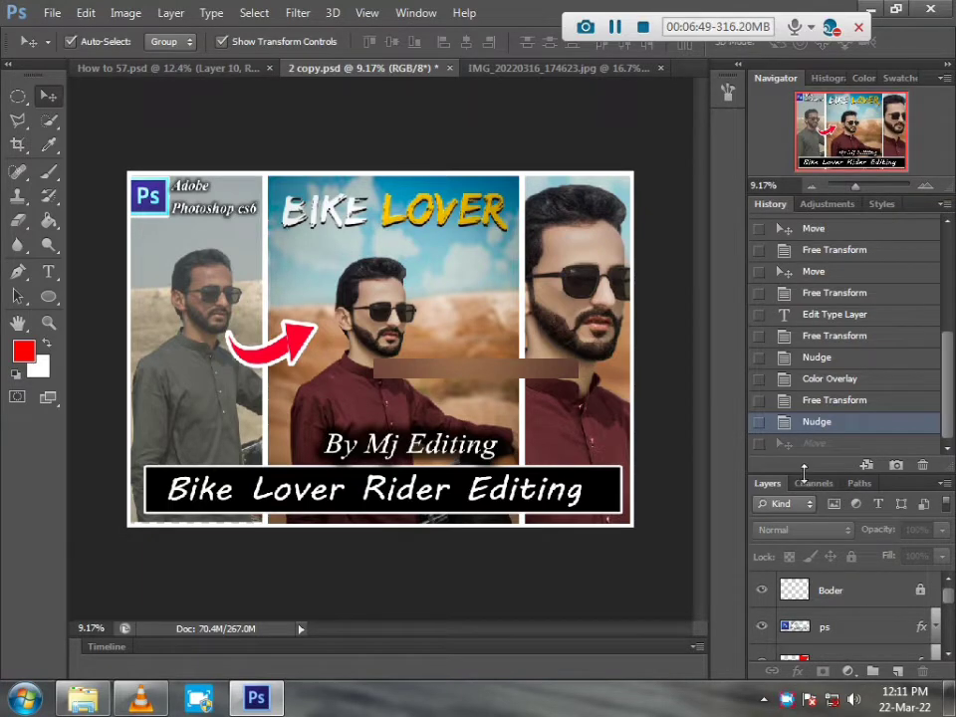
left_click_drag(805, 469, 811, 317)
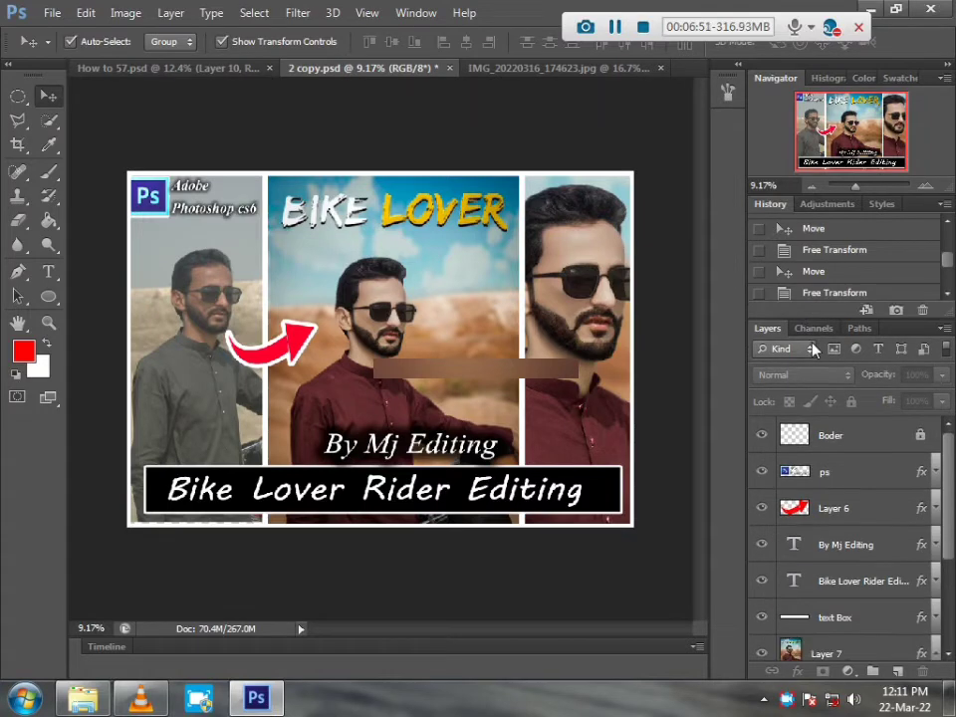
- Preview the document's Blue, Green and Red channels separately, restore the RGB composite and return to the layers
left_click(813, 330)
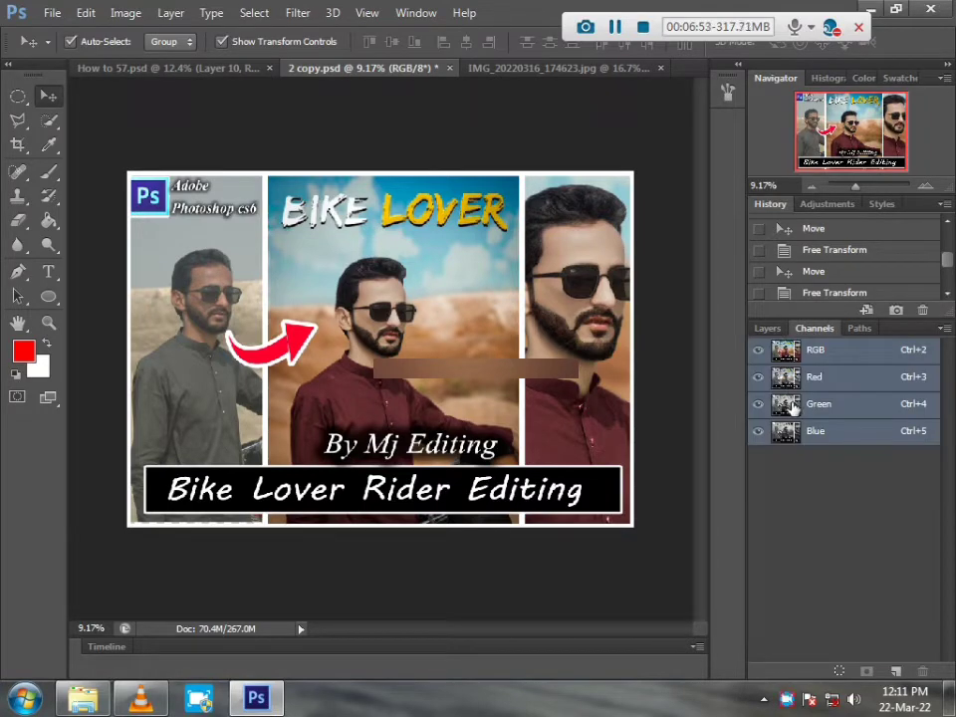
left_click(797, 430)
left_click(809, 404)
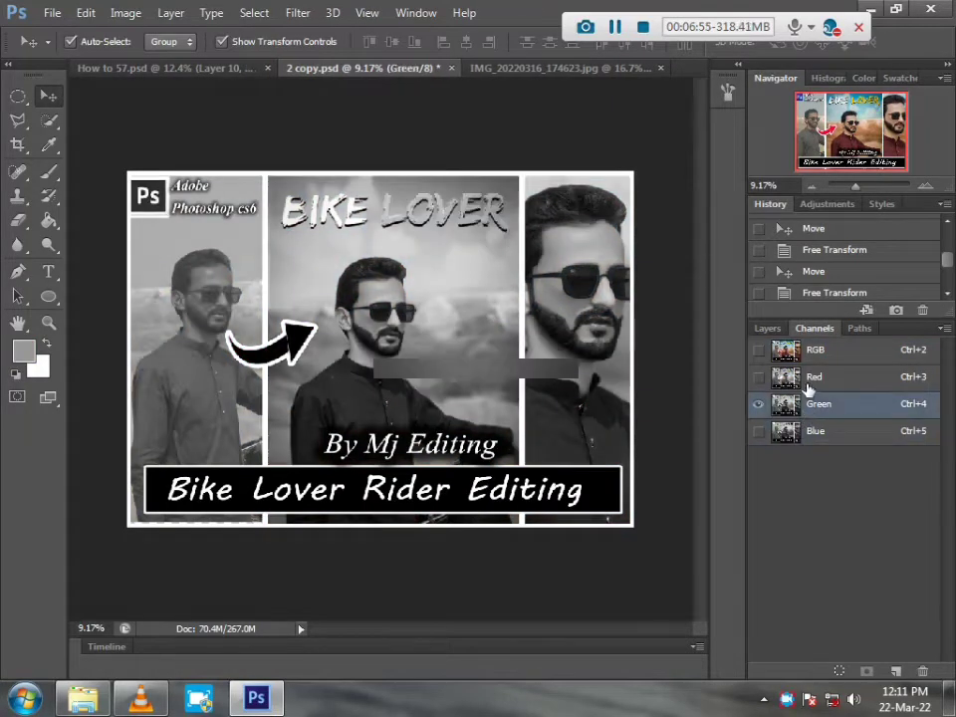
left_click(807, 378)
left_click(764, 353)
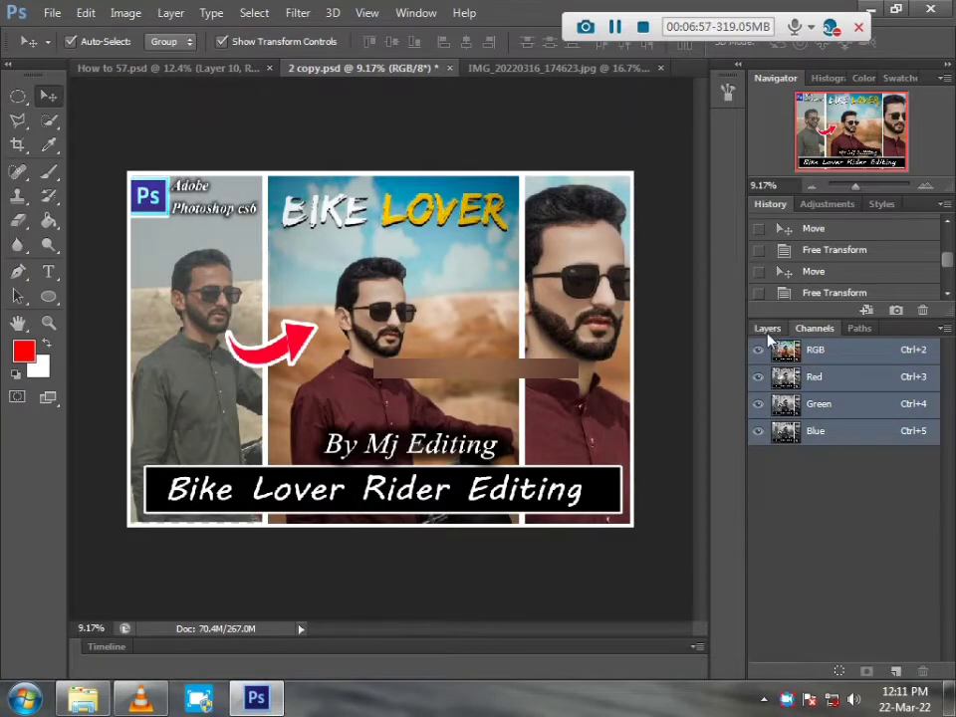
left_click(768, 335)
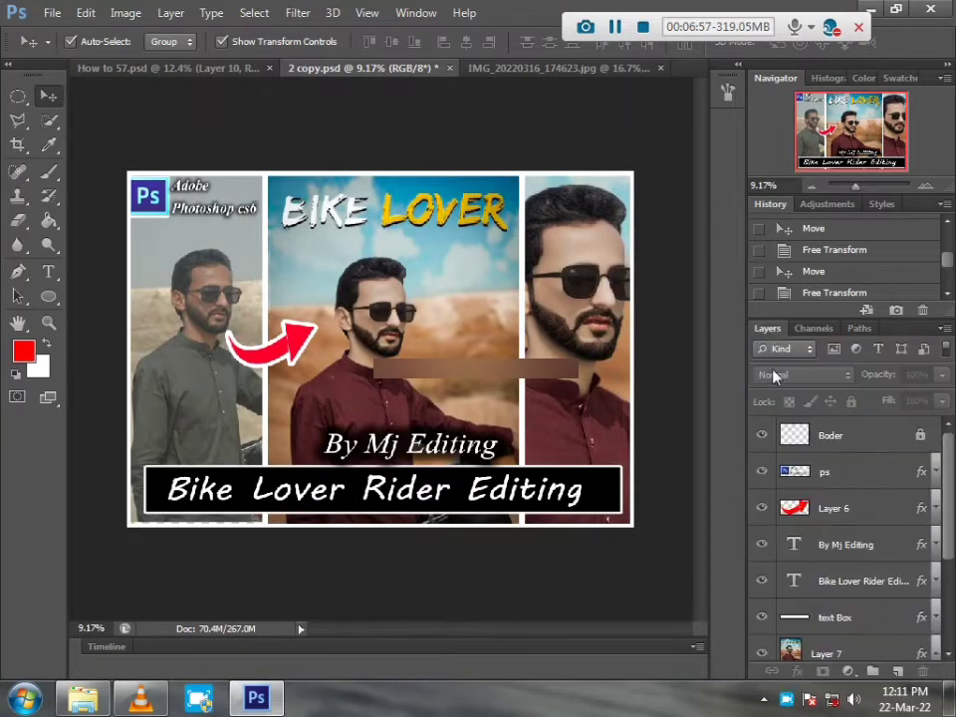
- Hide and show the ps layer and the Layer 6 arrow, and look through the rest of the layers
left_click(757, 471)
left_click(757, 471)
left_click(760, 507)
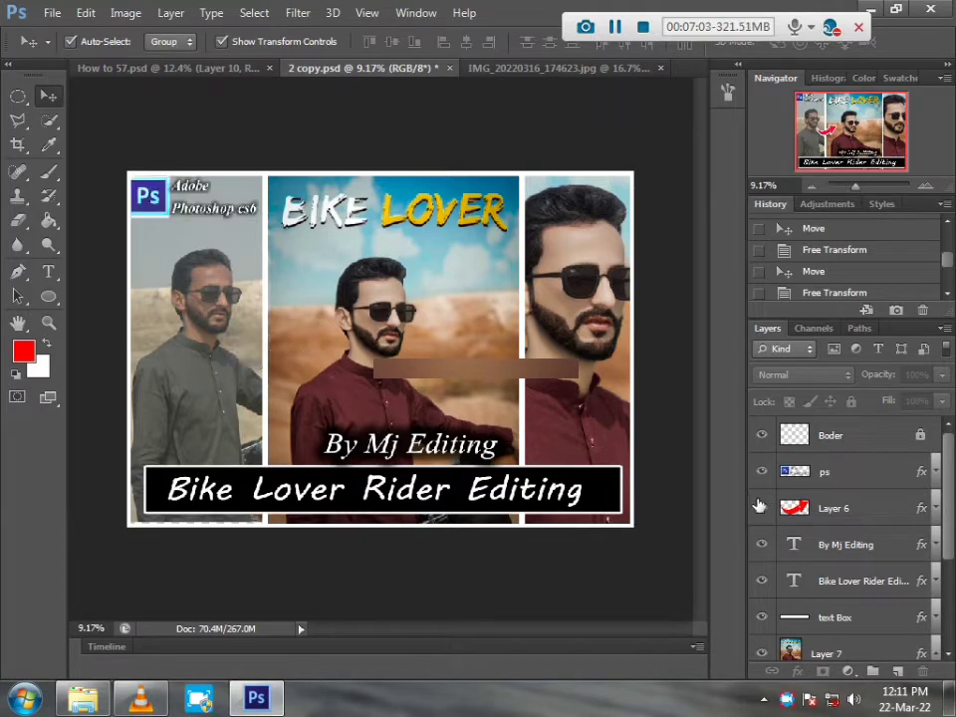
left_click(760, 506)
scroll(761, 576, "down", 5)
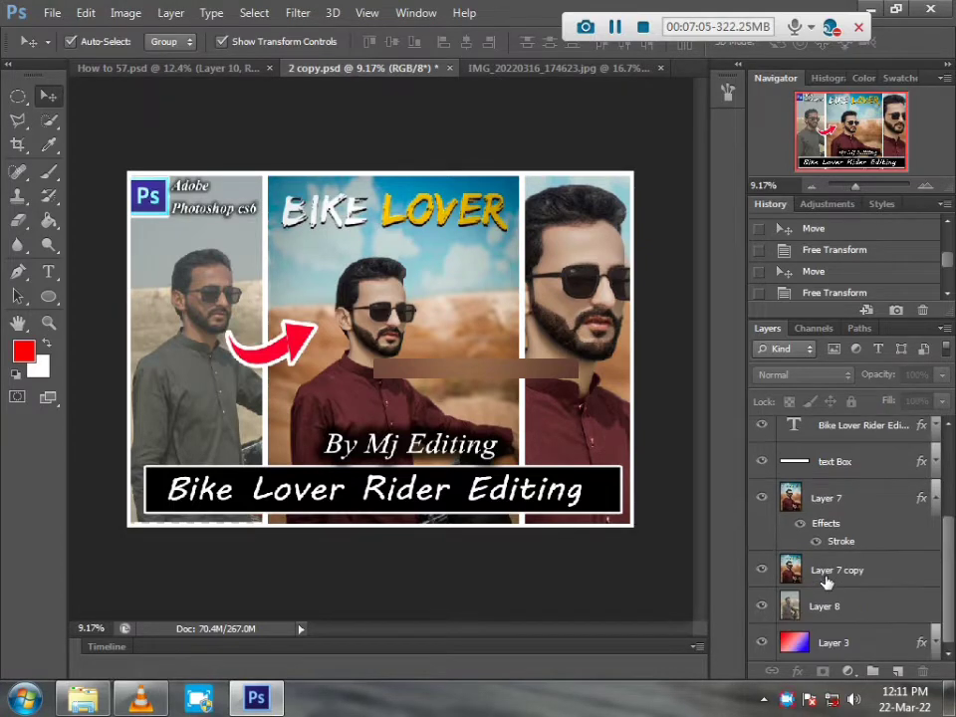
scroll(769, 578, "up", 5)
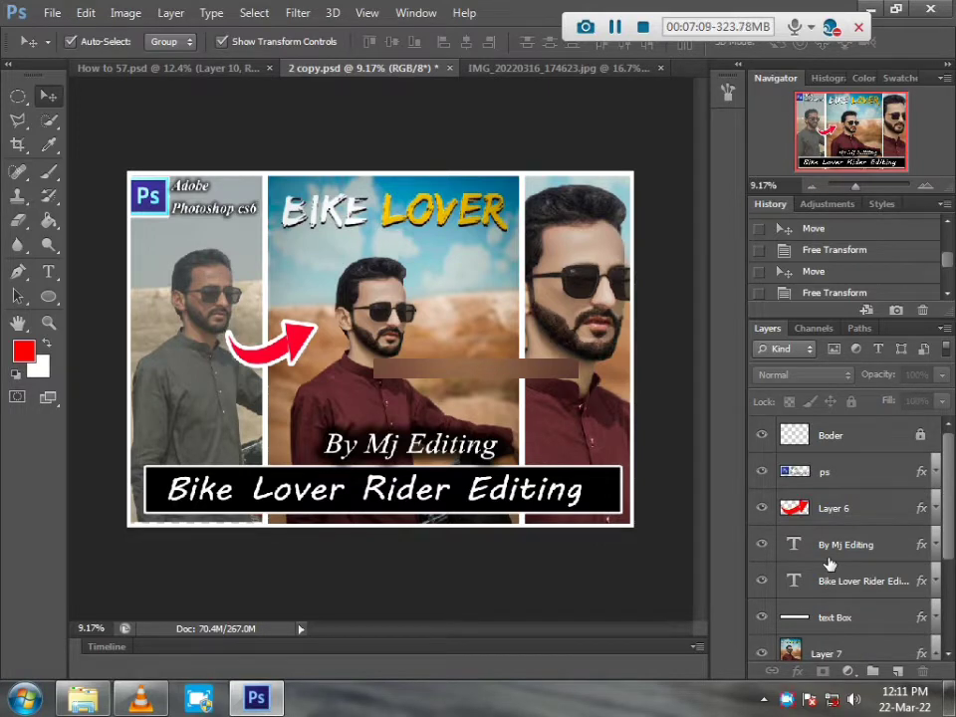
- Group the photo layers Layer 7, Layer 7 copy and Layer 8
scroll(846, 597, "down", 3)
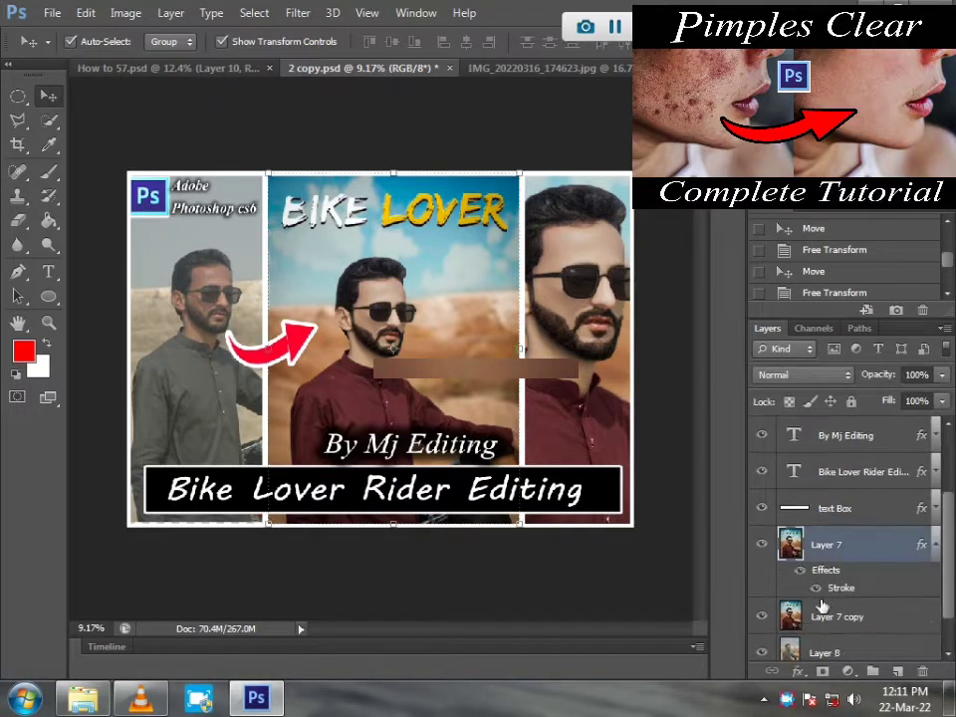
left_click(819, 605, "shift")
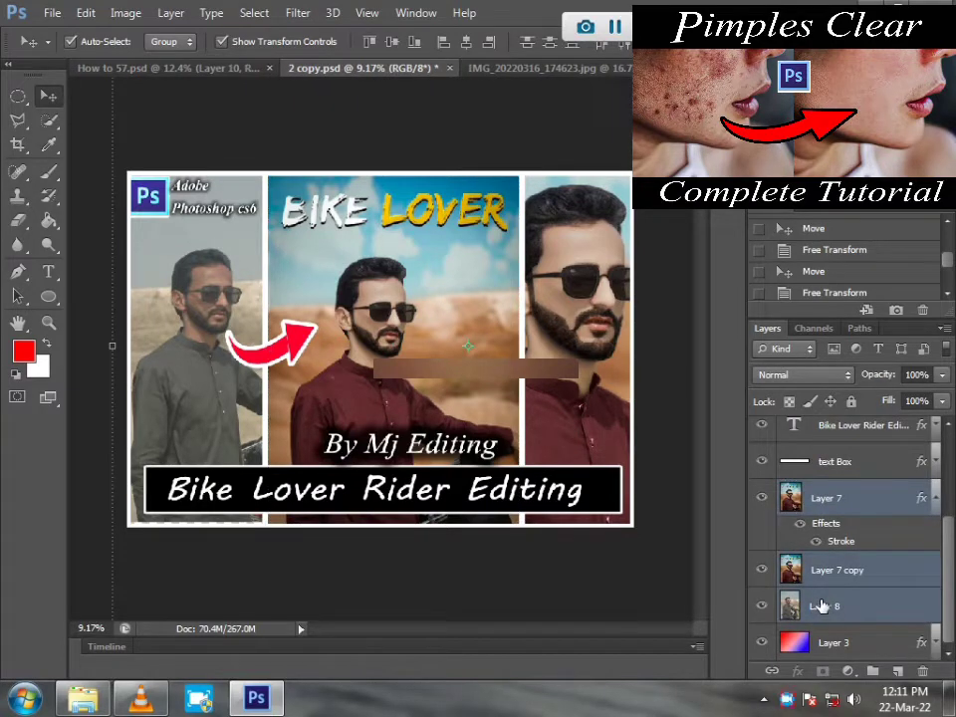
key("ctrl+g")
- Hide the new photo group to examine the template beneath it, and make the group visible again
left_click(757, 613)
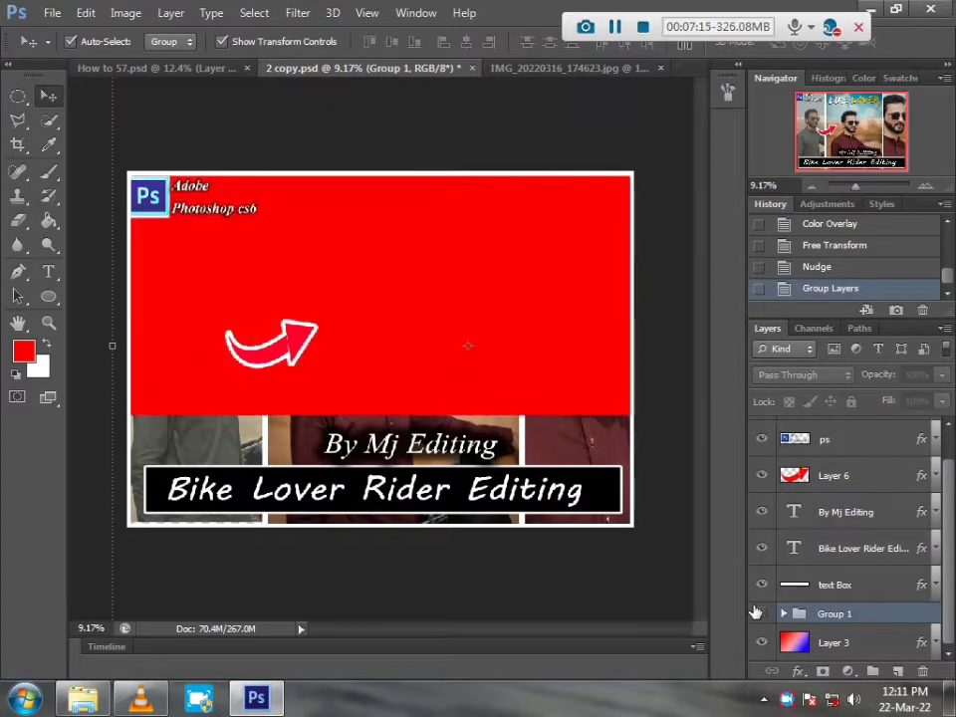
left_click(761, 613)
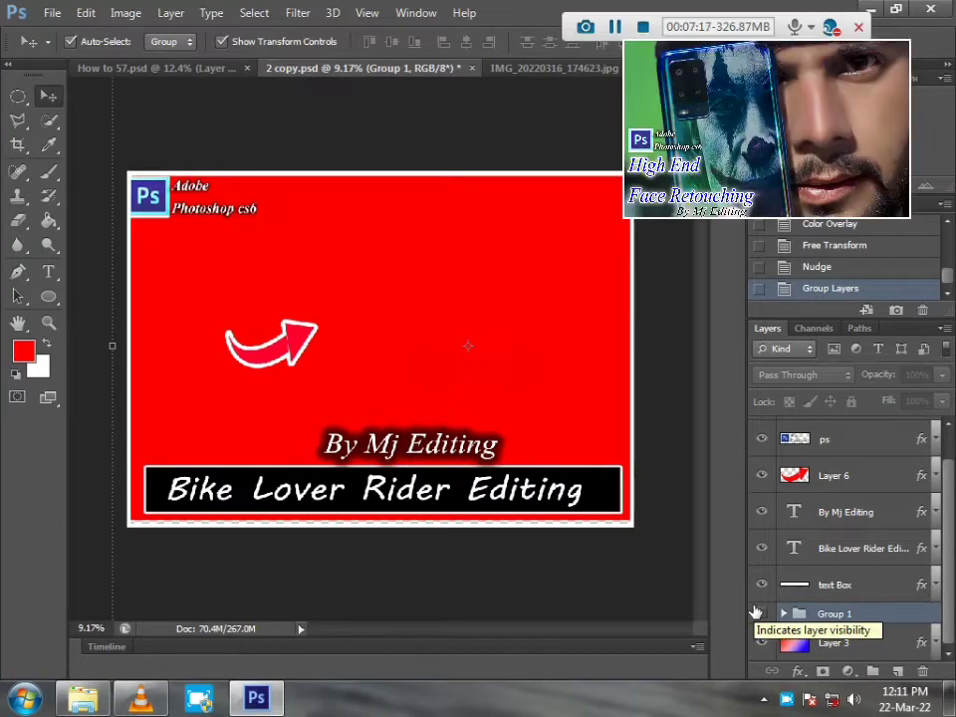
left_click(759, 613)
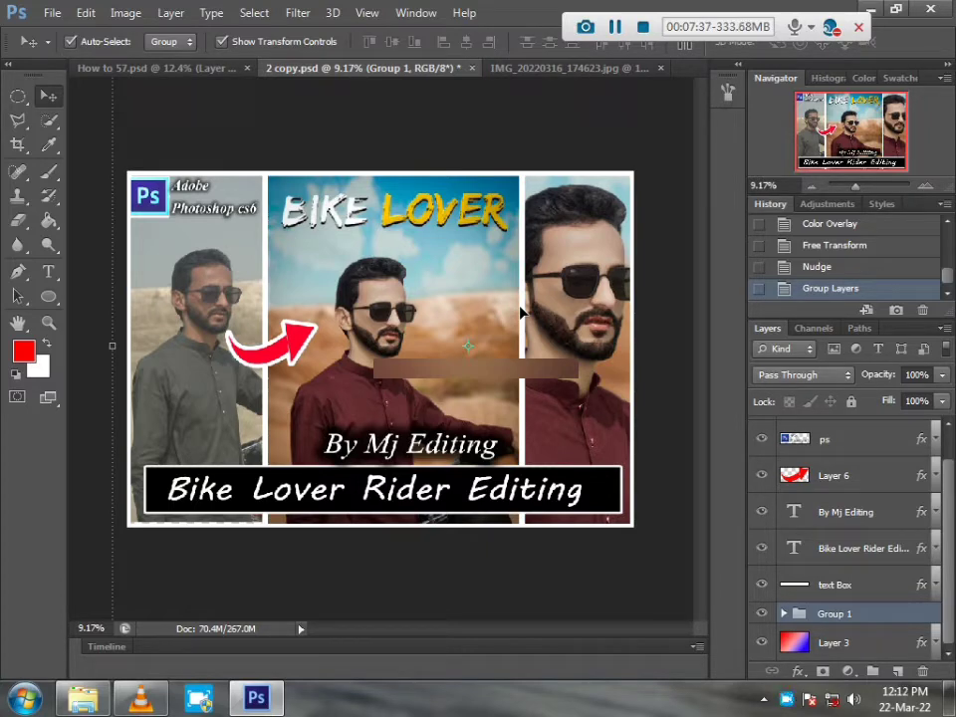
- Start an unconstrained crop around the whole thumbnail with the Crop tool and open its width and height for entry
left_click(15, 146)
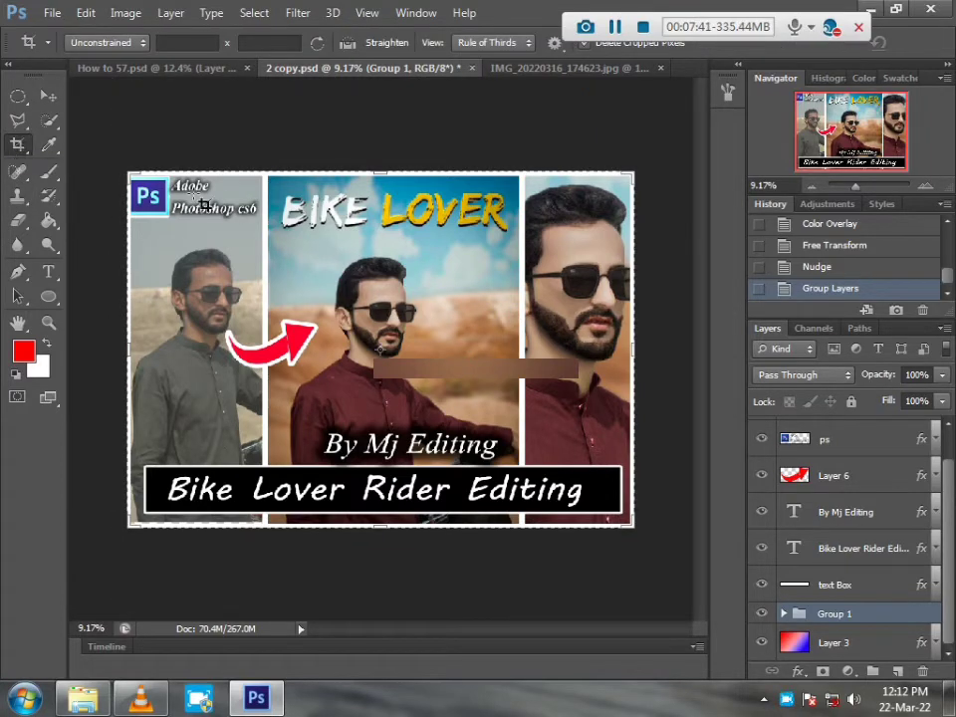
left_click(237, 223)
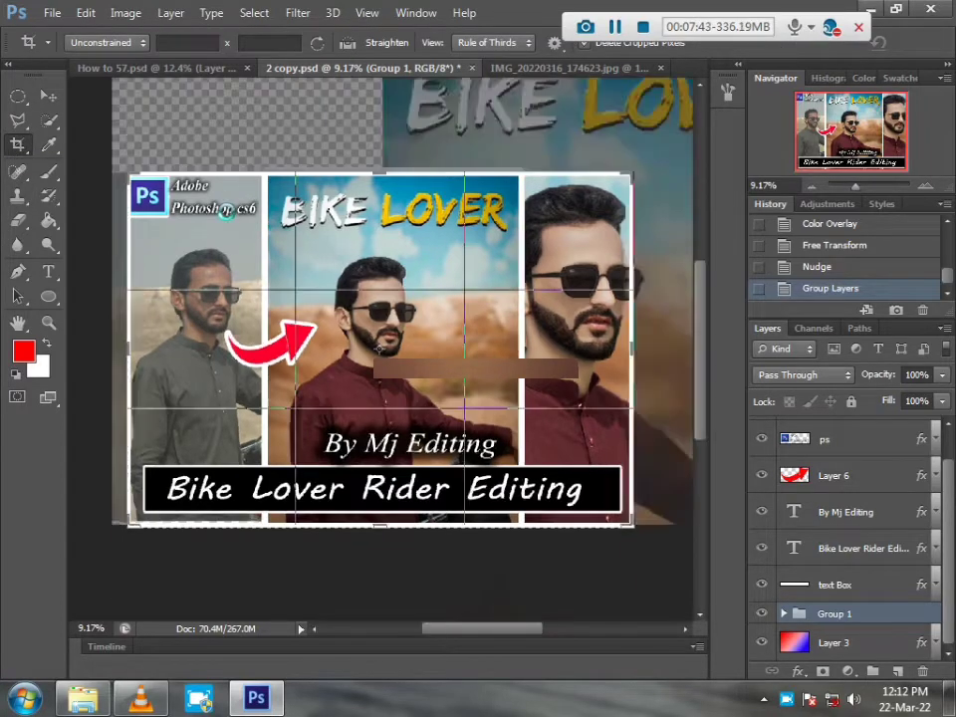
left_click(187, 43)
left_click(266, 44)
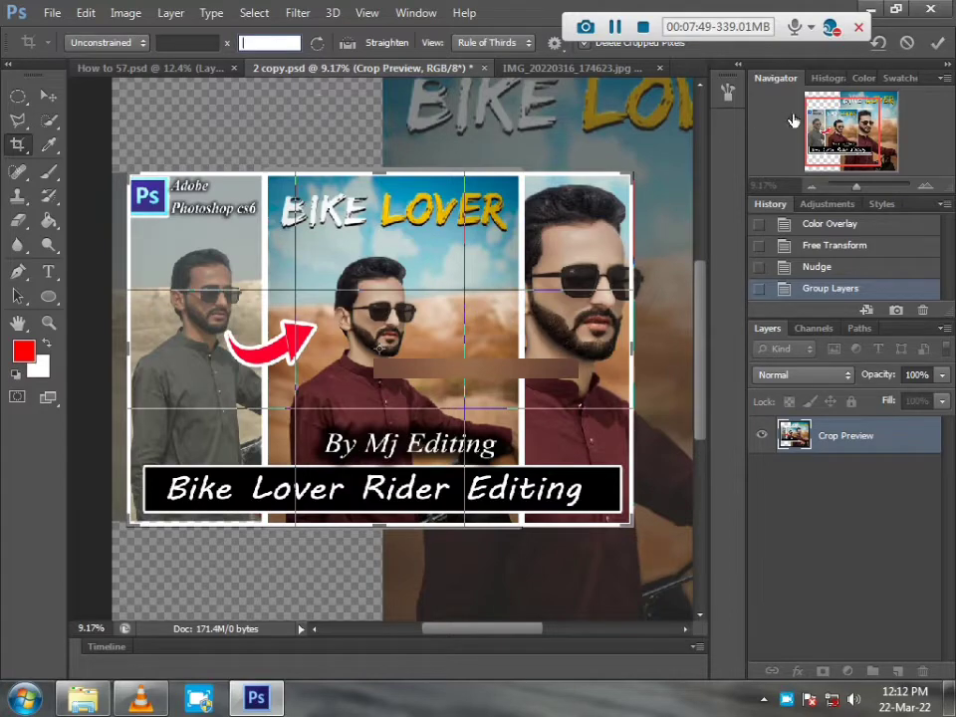
- Go to the desktop and open the file folder on the M . J (I:) drive
key("super+d")
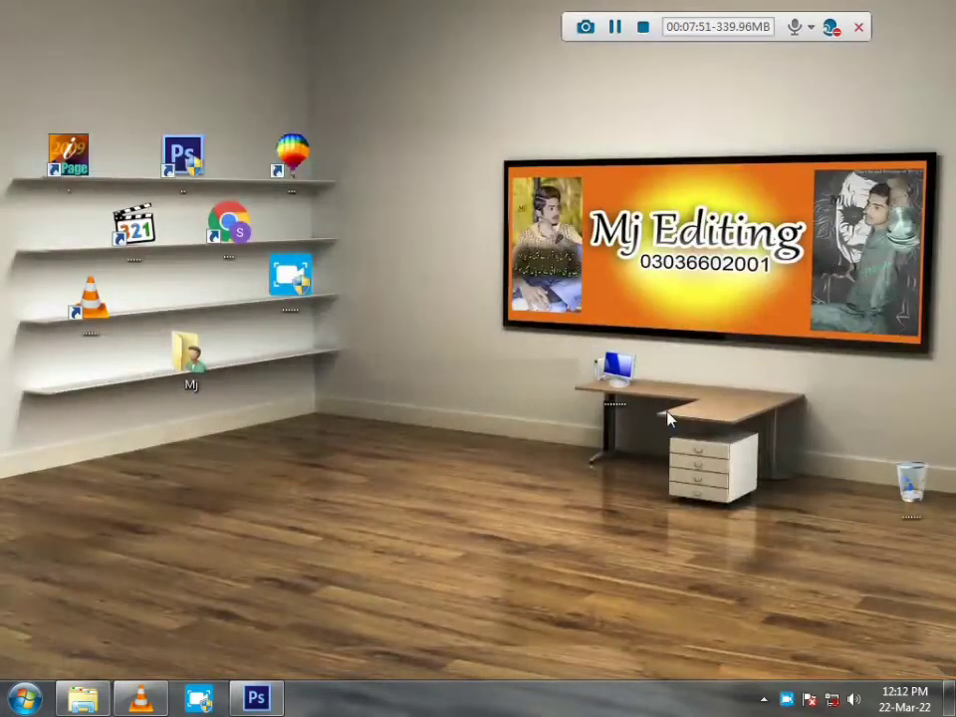
double_click(614, 370)
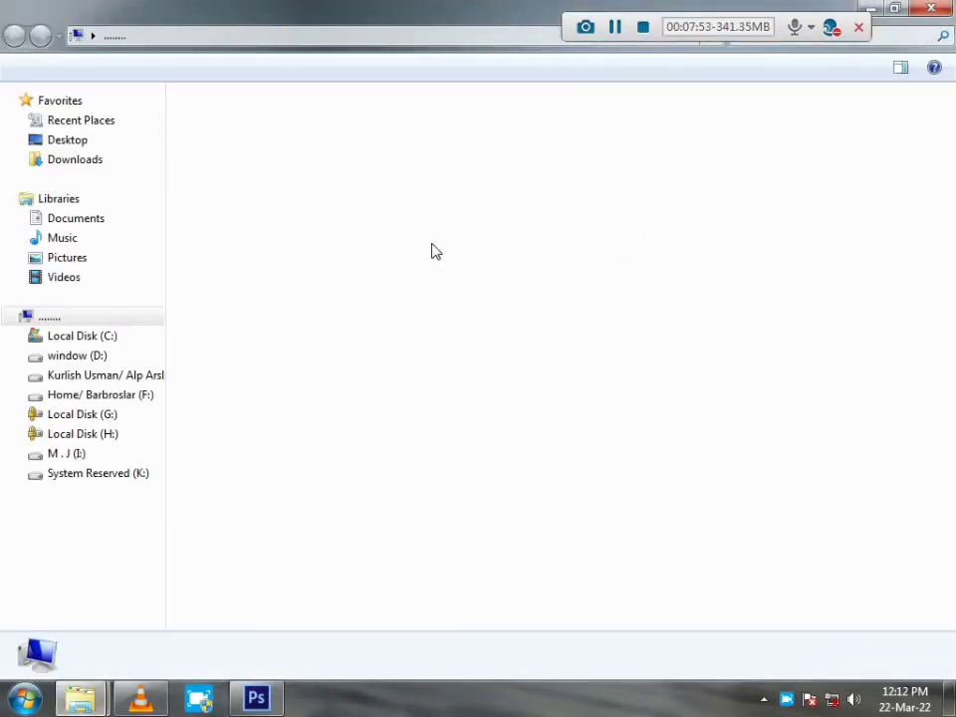
double_click(296, 226)
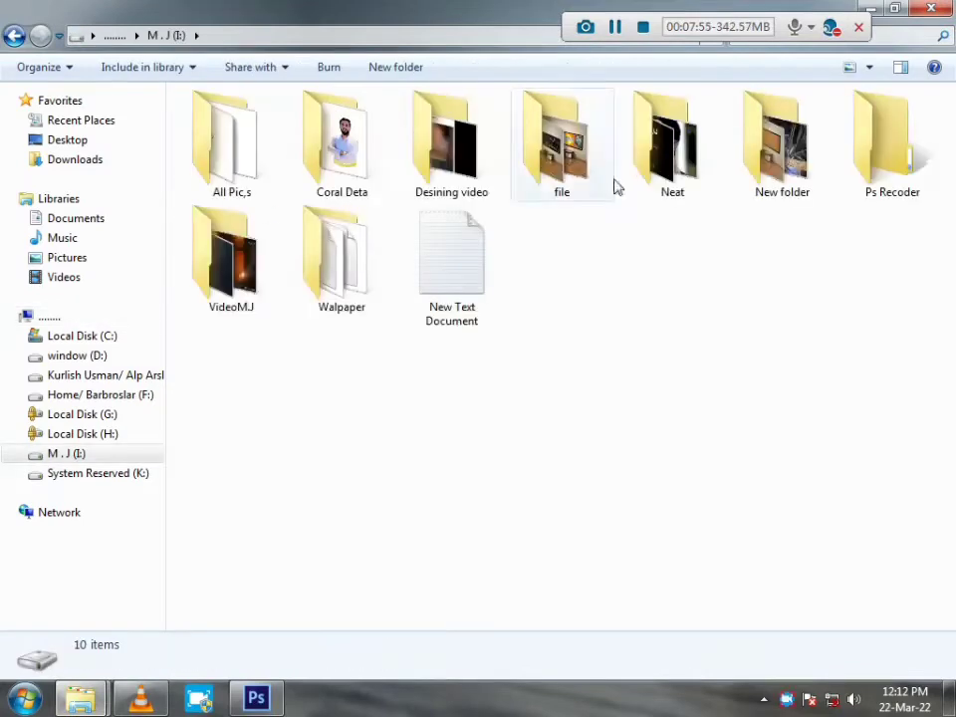
double_click(558, 175)
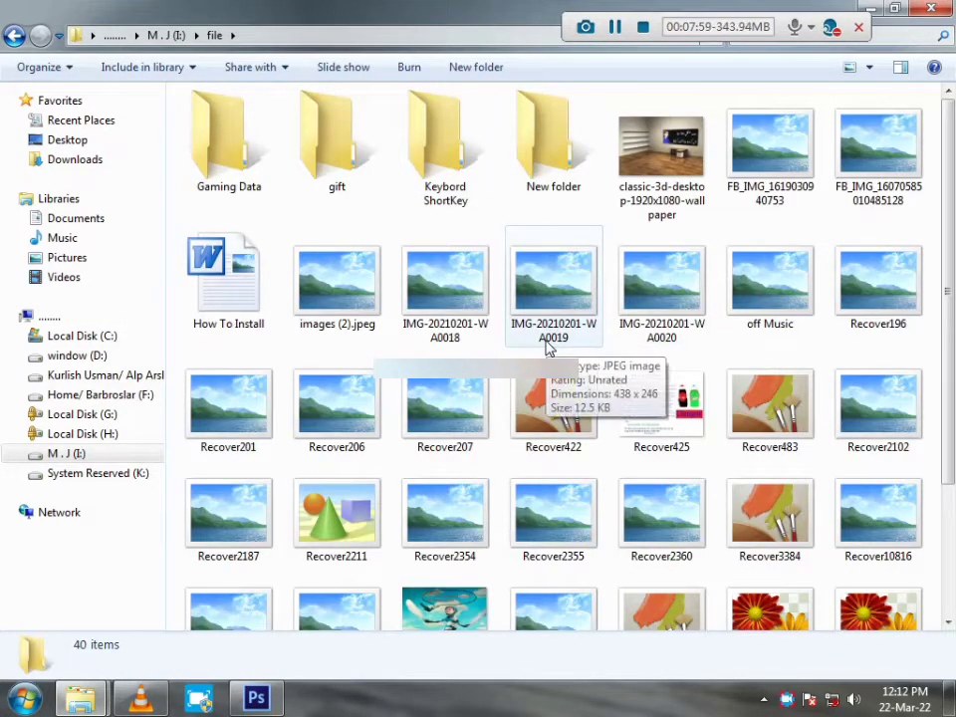
- Look through the contents of the file folder and open its New folder
scroll(545, 346, "down", 3)
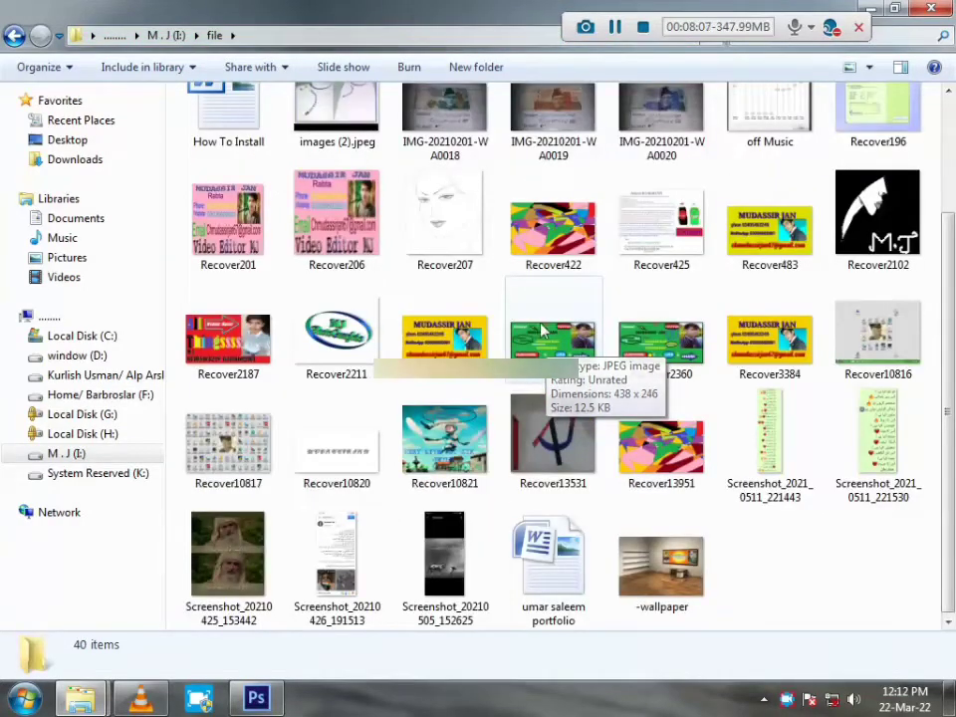
scroll(545, 347, "up", 2)
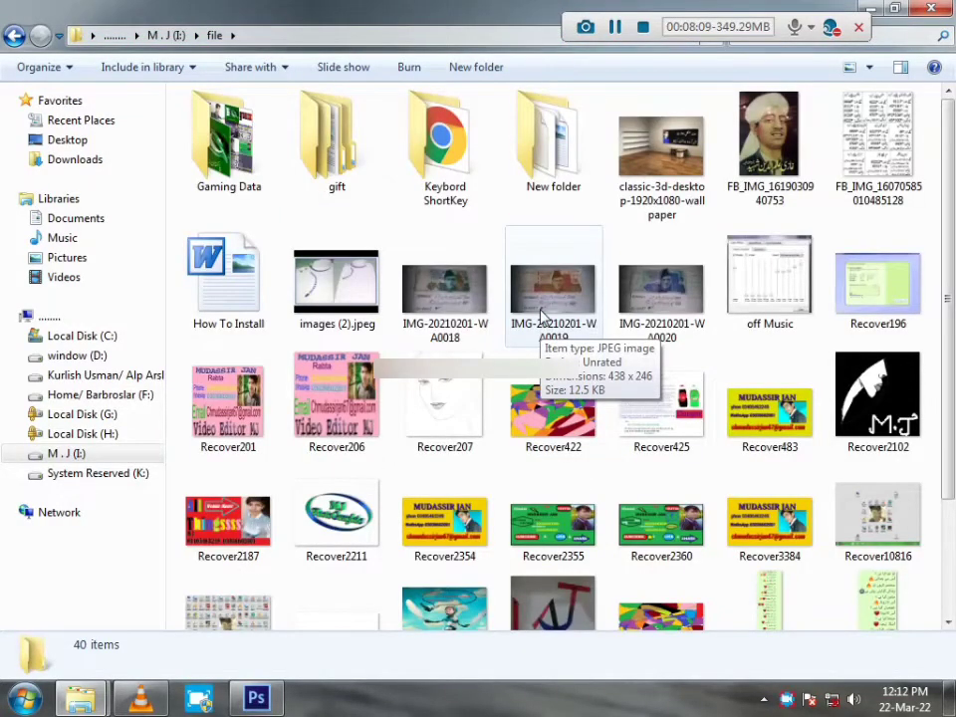
scroll(543, 314, "down", 2)
scroll(543, 315, "up", 2)
double_click(557, 159)
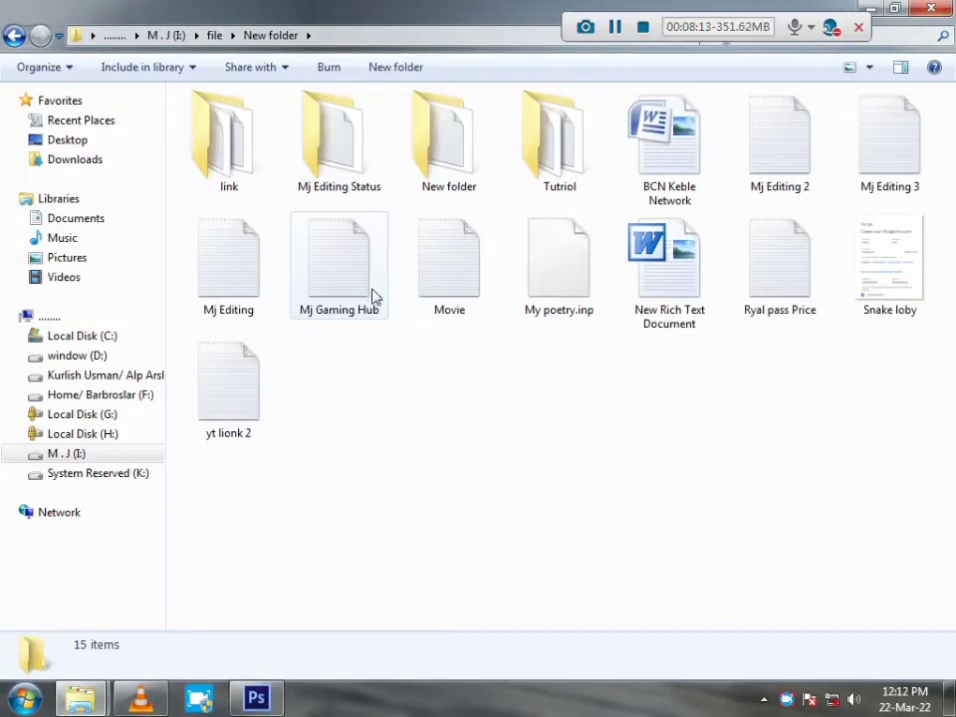
- Look inside the Keybord ShortKey folder and return to the file folder
left_click(214, 34)
left_click(428, 148)
double_click(428, 147)
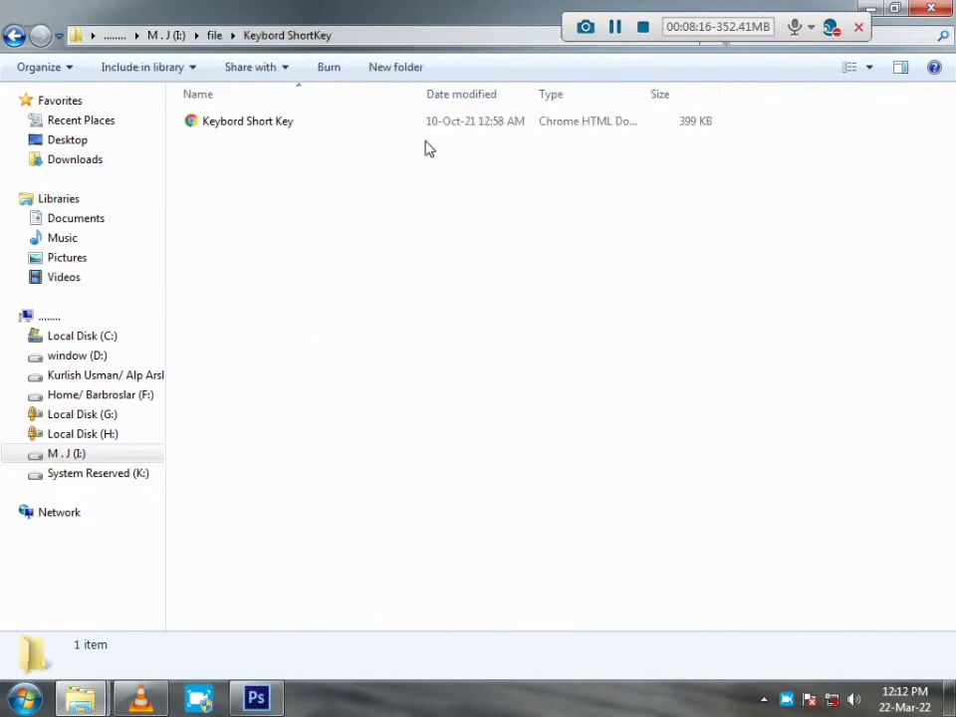
left_click(215, 36)
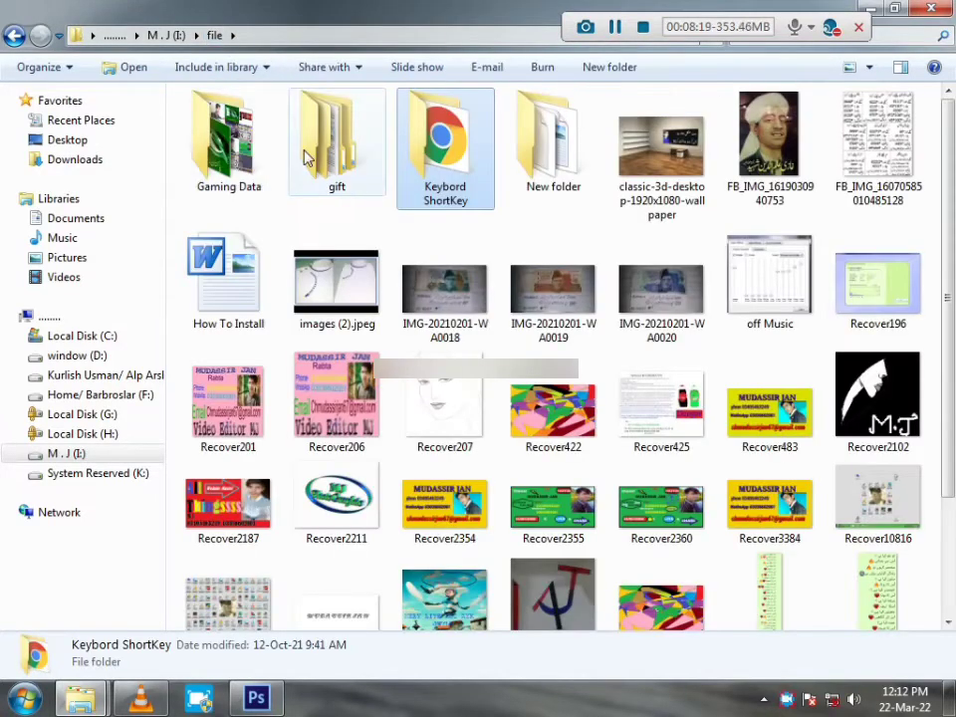
- Look through the images and documents in the file folder, checking the Keybord ShortKey folder once more
scroll(345, 248, "down", 3)
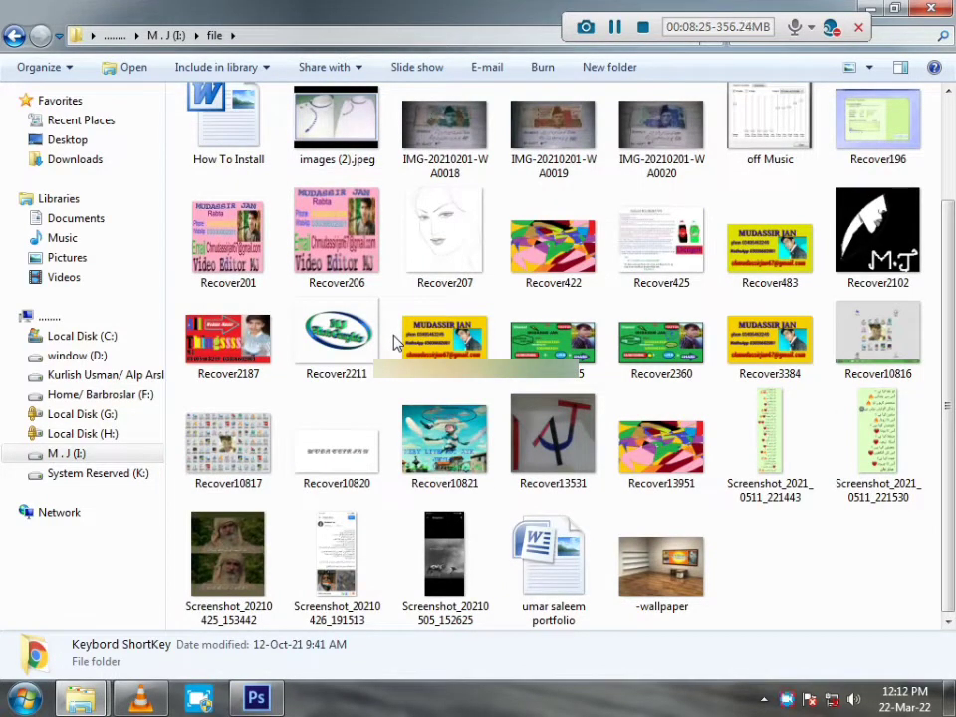
scroll(474, 551, "up", 3)
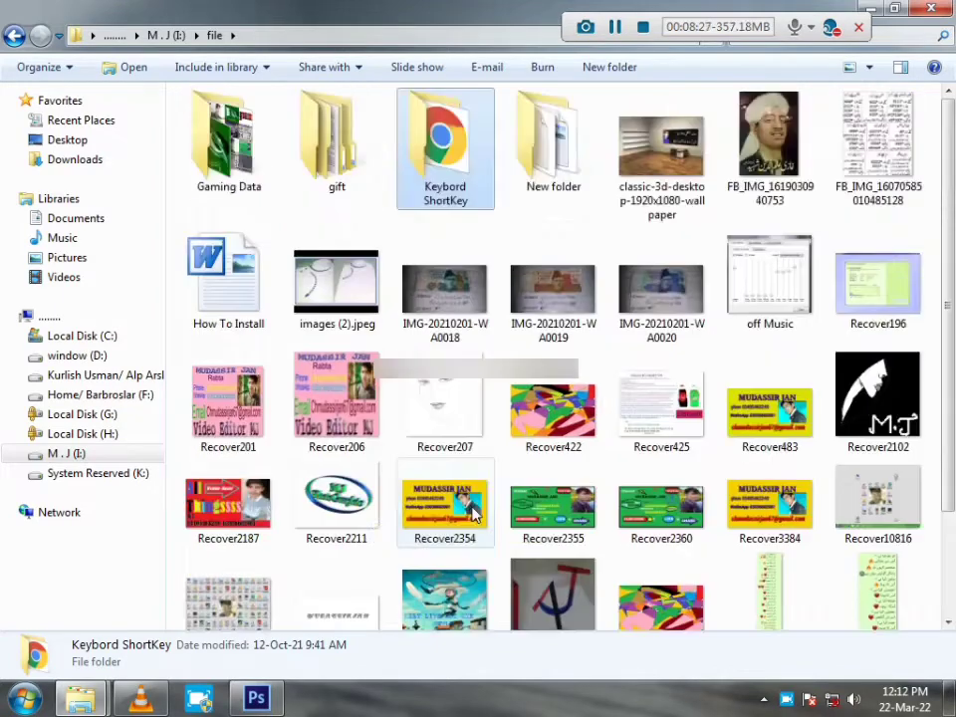
key("Return")
key("BackSpace")
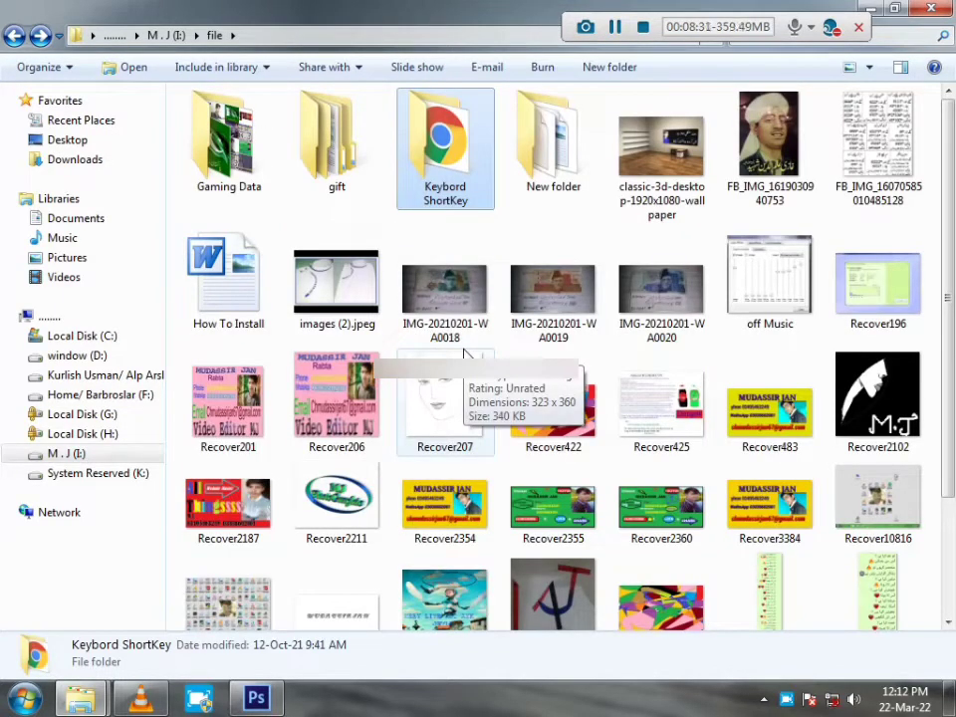
scroll(464, 354, "down", 3)
scroll(464, 354, "up", 3)
scroll(464, 353, "down", 3)
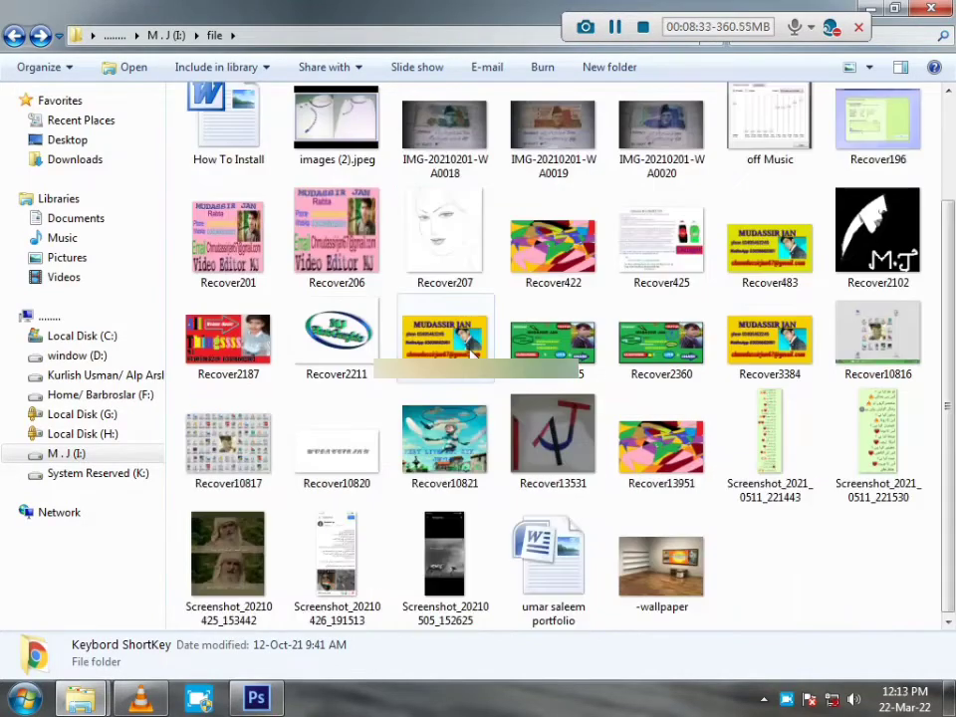
scroll(474, 356, "up", 3)
- Check the New folder inside the file folder and go back up to the computer's list of drives
key("Right")
key("Return")
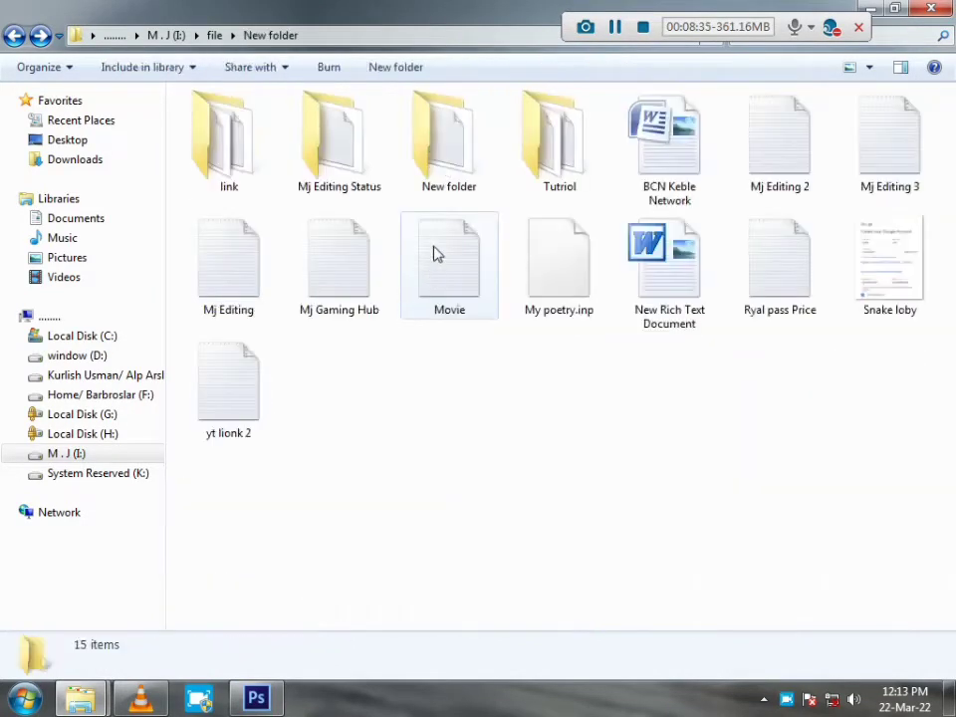
key("BackSpace")
key("BackSpace")
key("BackSpace")
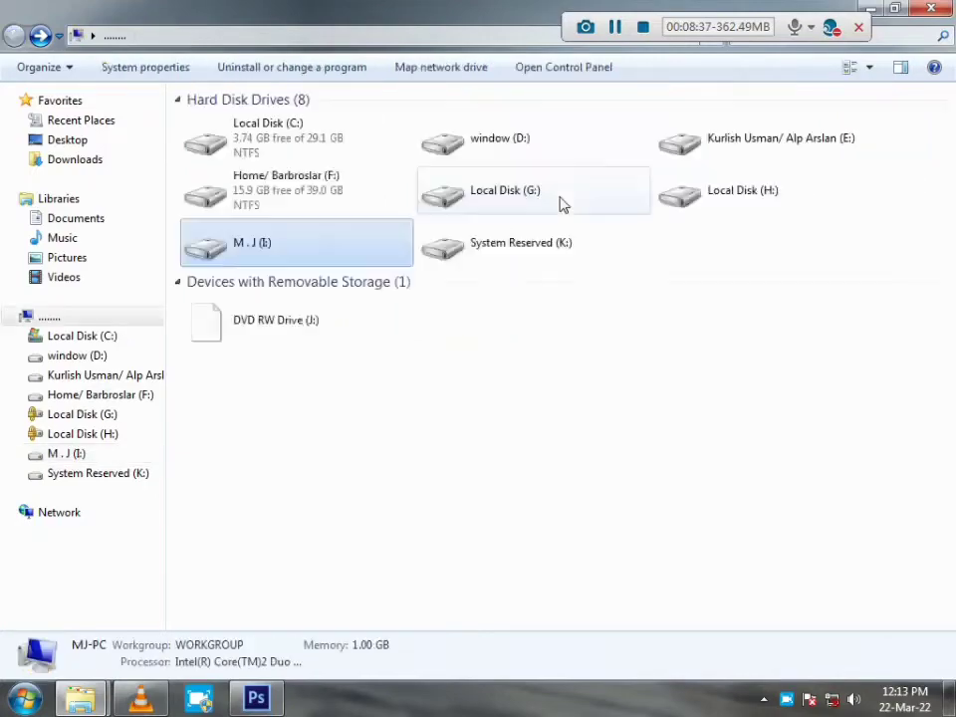
- Switch back to Photoshop and apply the pending crop to the 2 copy thumbnail
key("super+d")
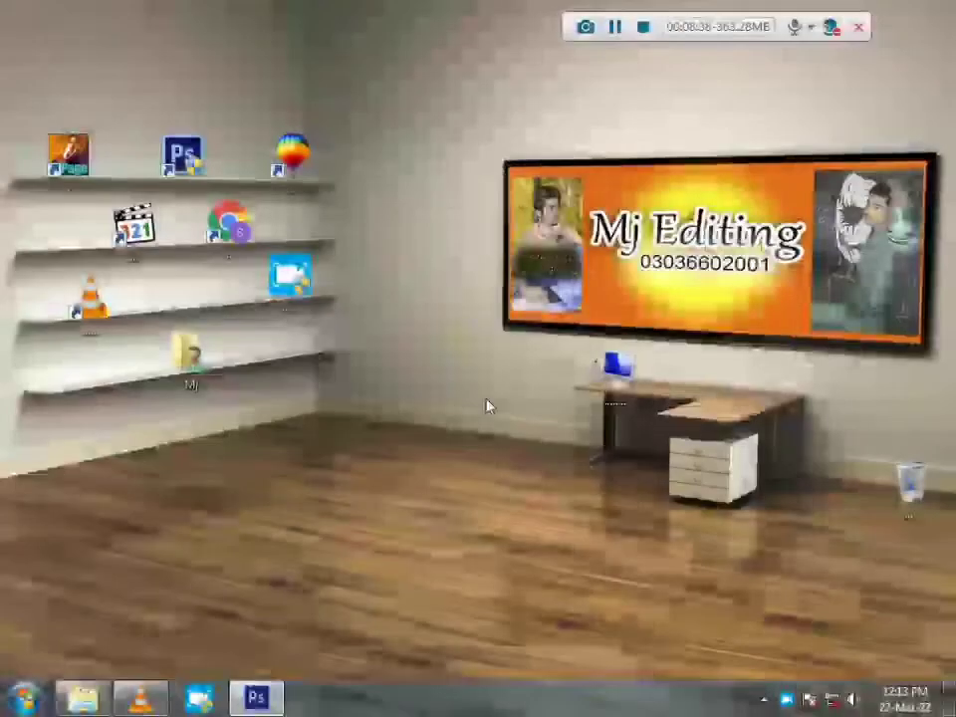
left_click(267, 699)
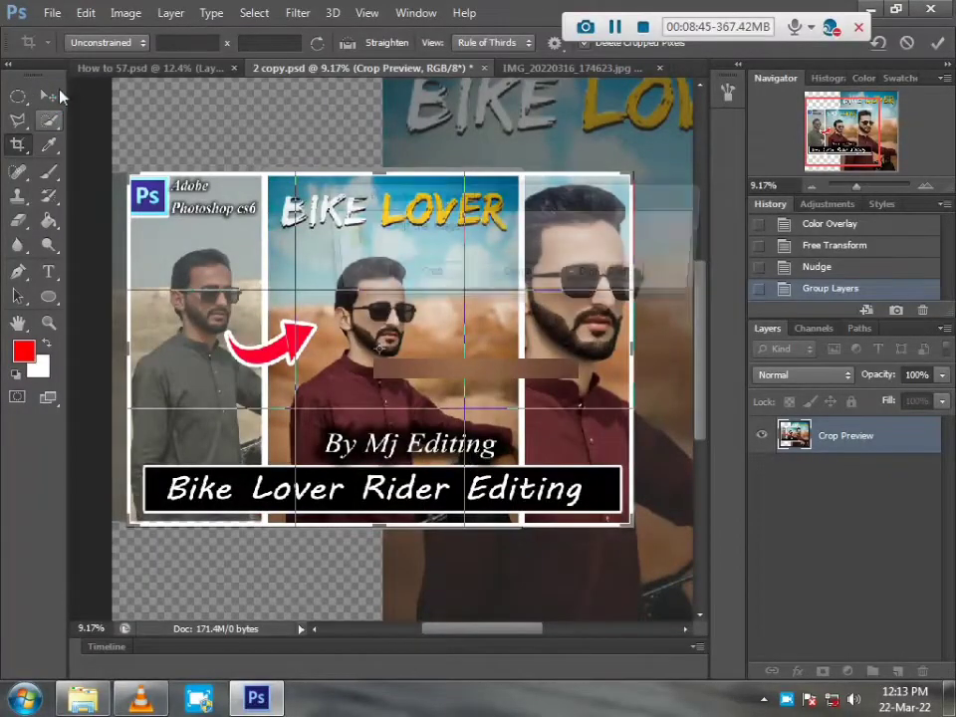
left_click(58, 119)
key("Return")
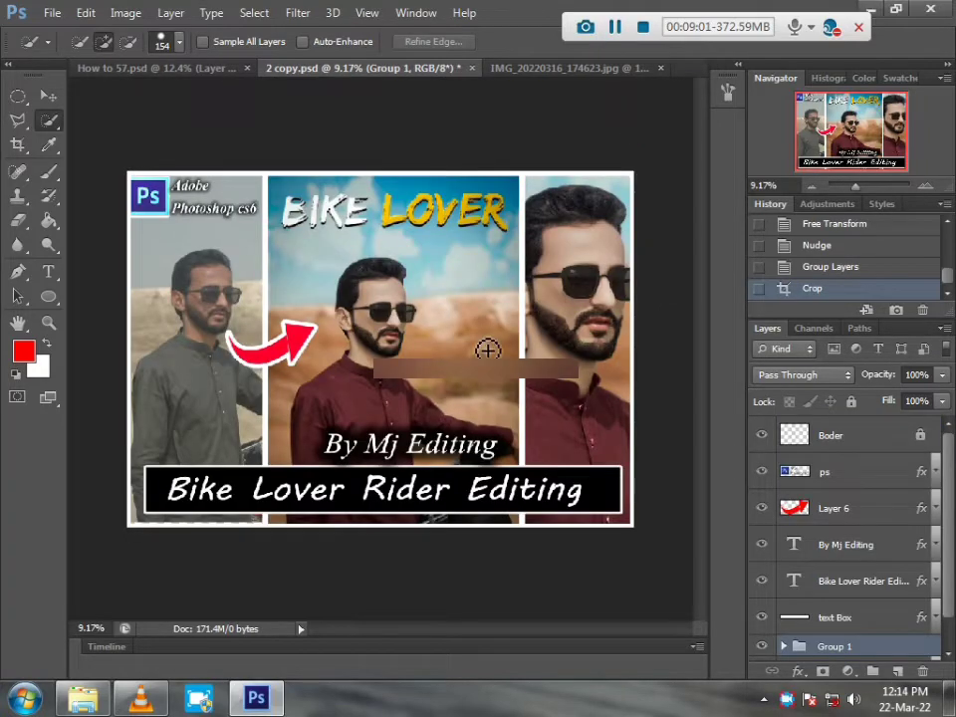
- Hide every layer except Layer 3 and toggle its visibility to examine the red background on its own
key("v")
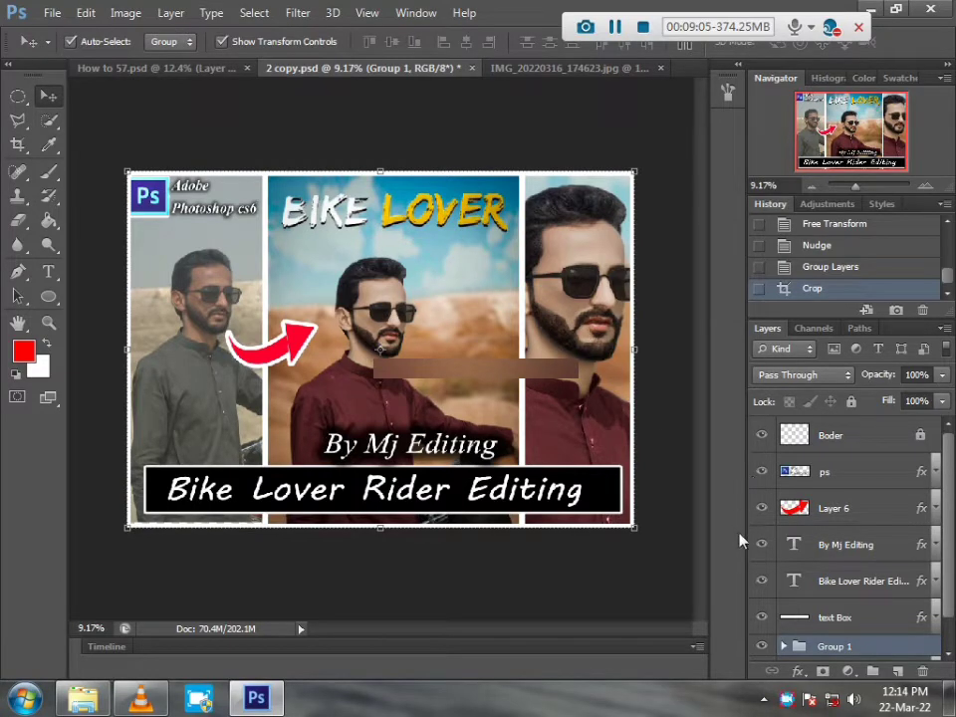
scroll(754, 553, "down", 1)
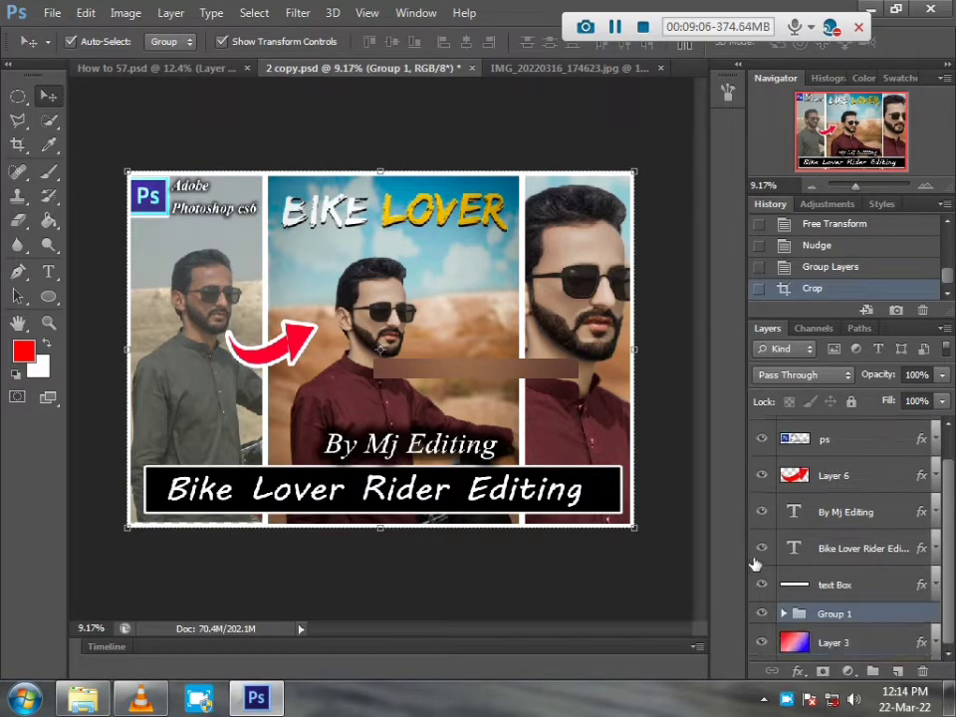
left_click(761, 643, "alt")
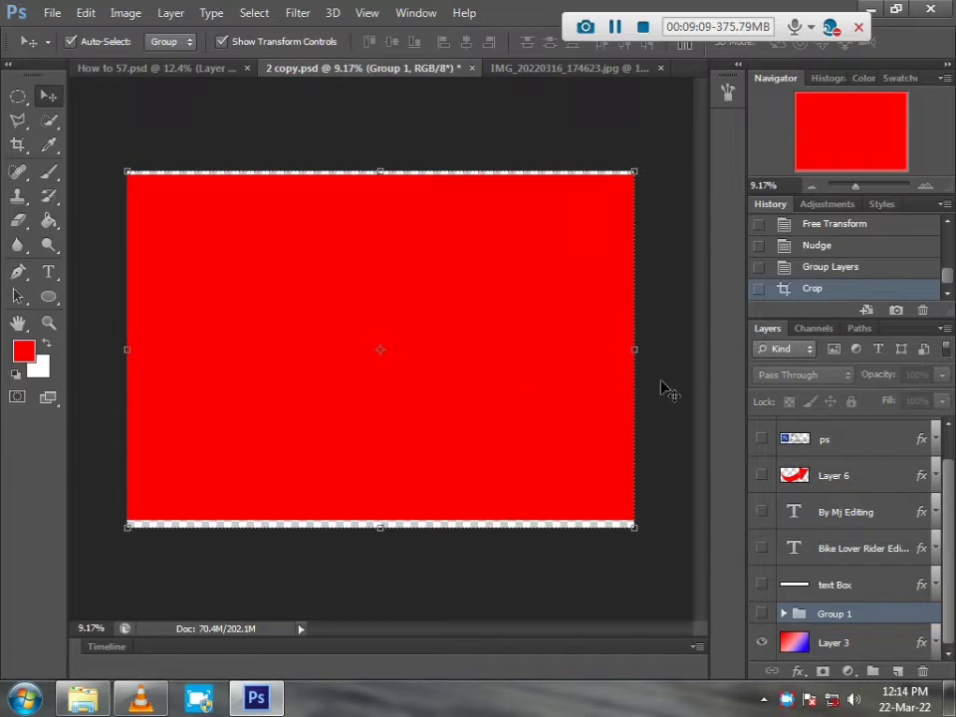
left_click(762, 642)
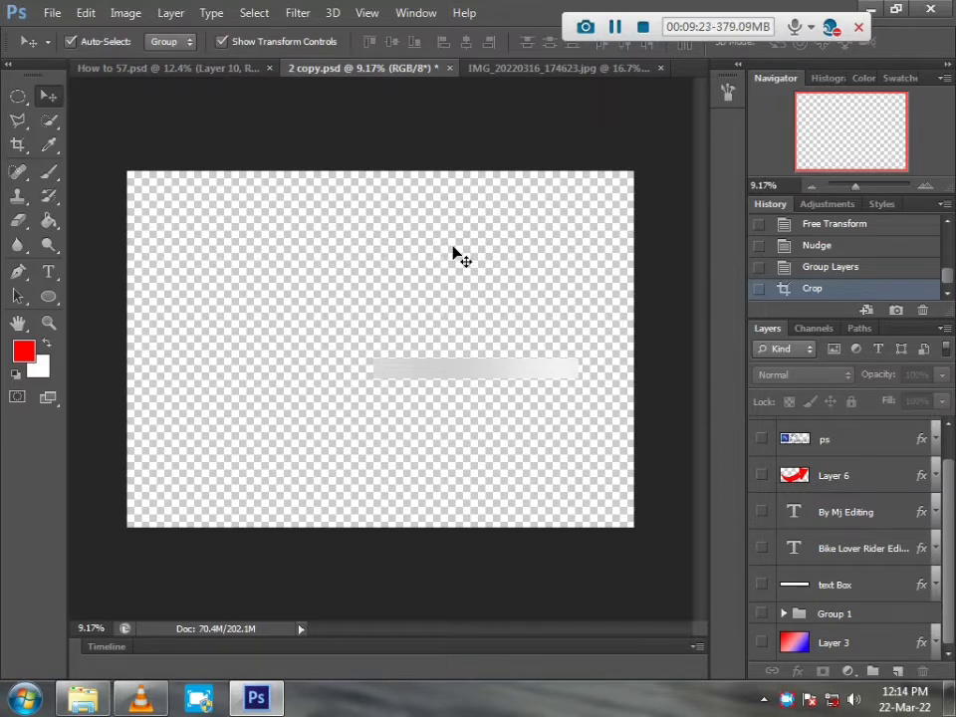
left_click(761, 641)
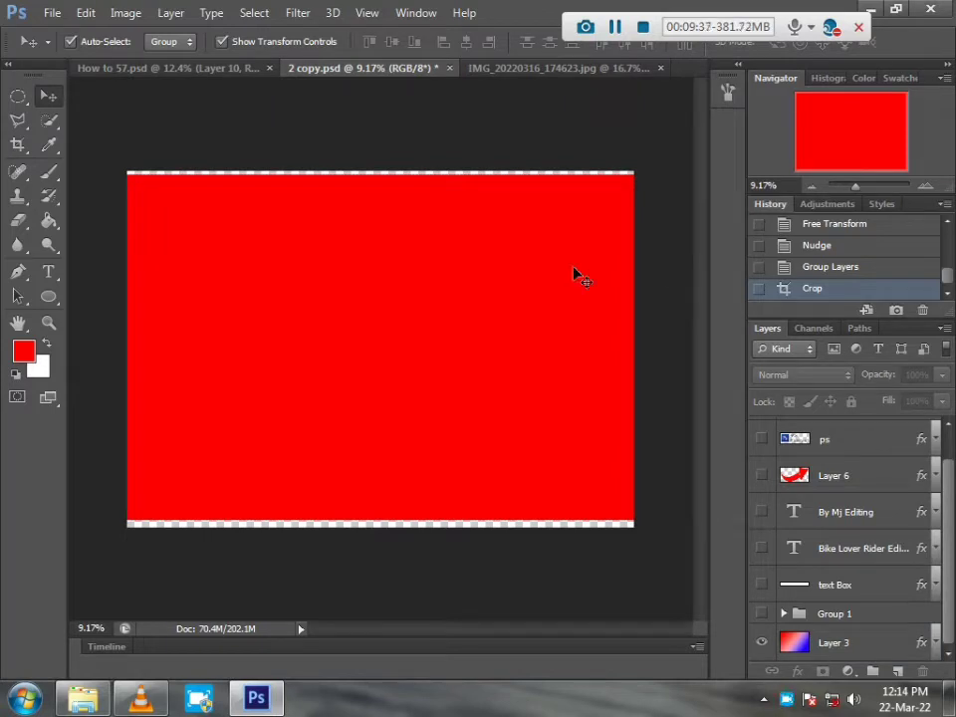
- Hide Layer 3, add a new layer above it and fill that layer with the red foreground colour using the Paint Bucket
left_click(450, 294)
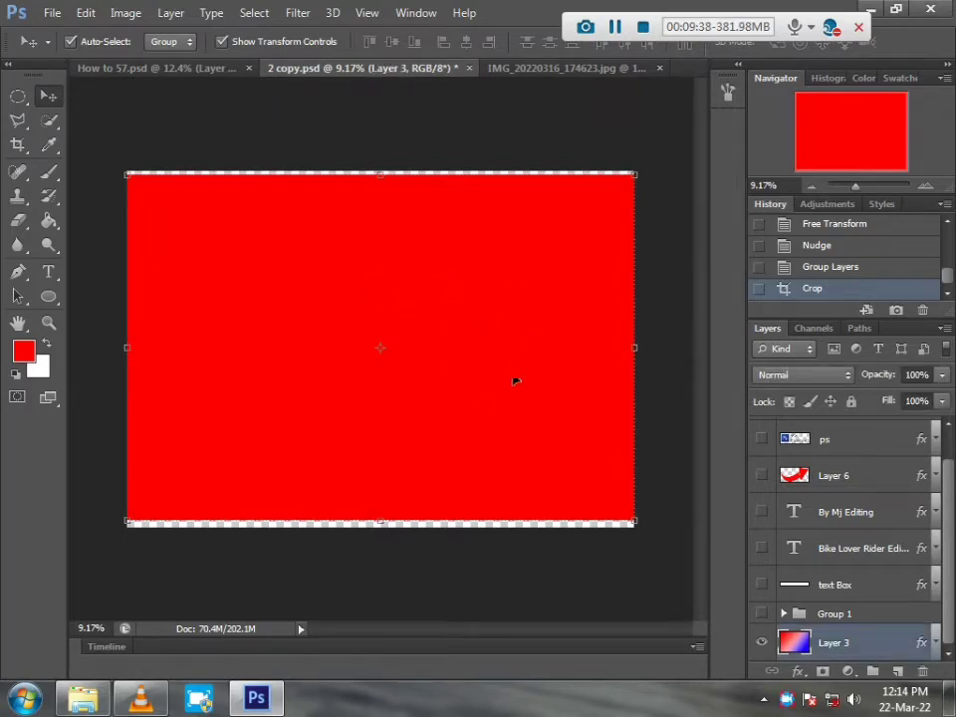
left_click(762, 642)
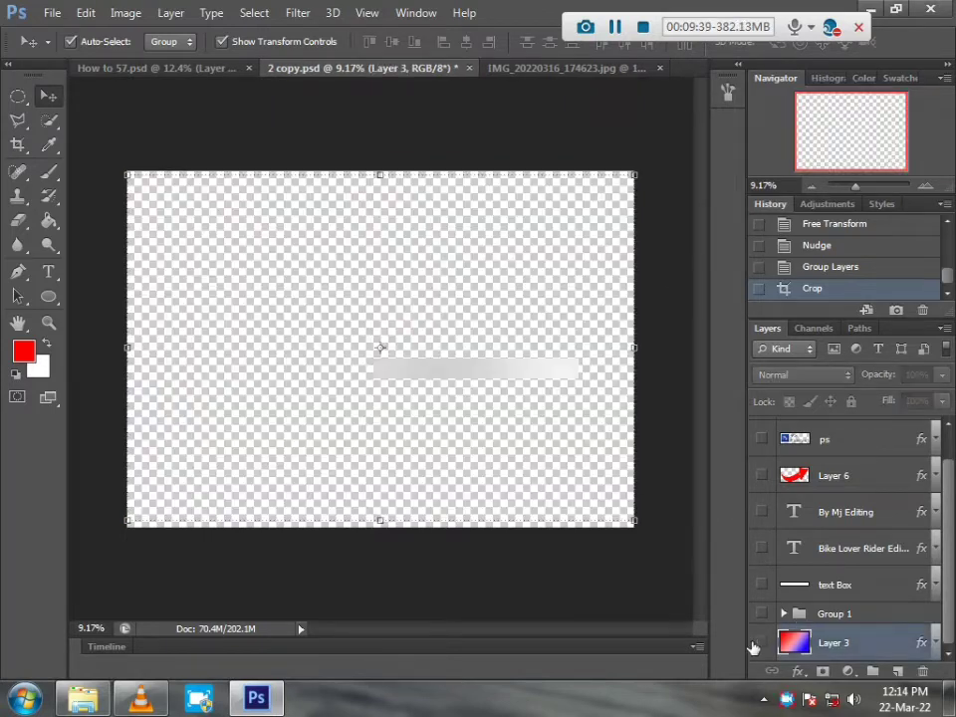
left_click(51, 222)
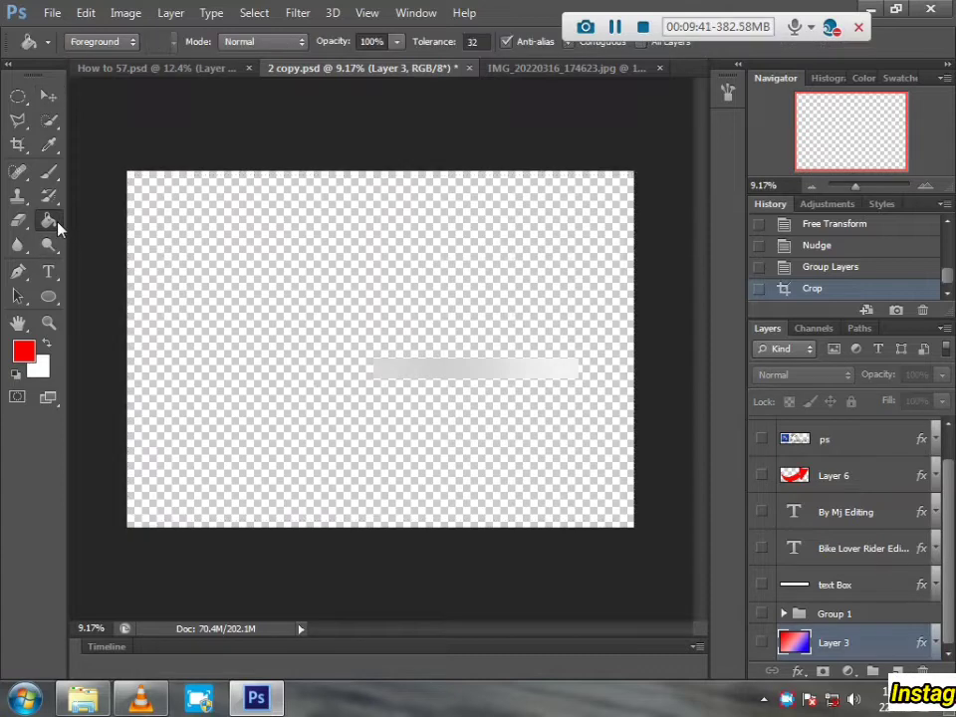
left_click(899, 669)
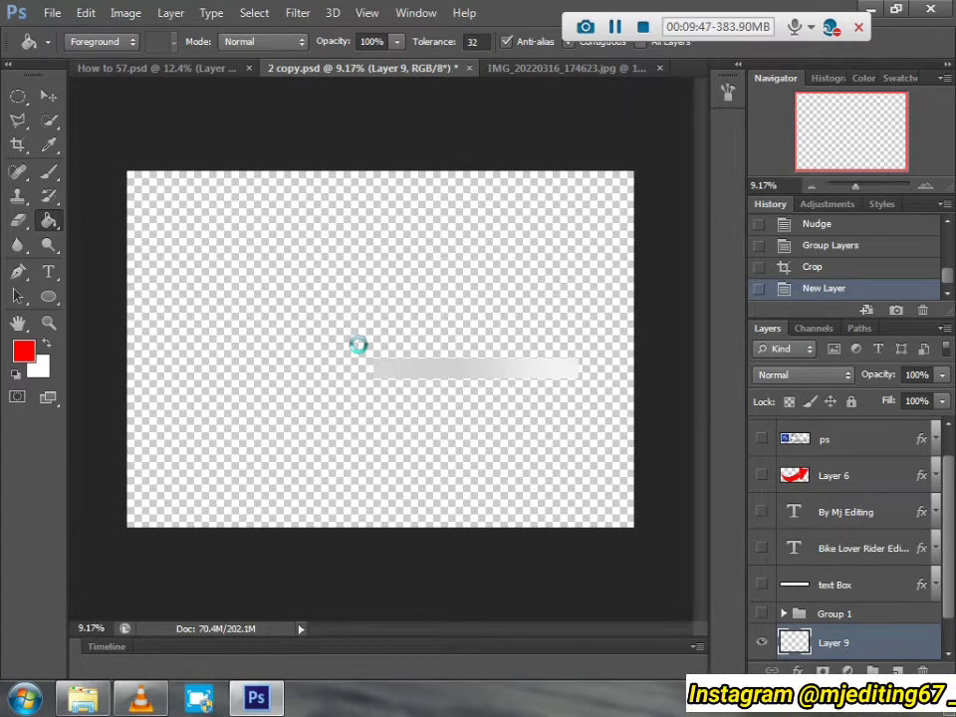
left_click(407, 320)
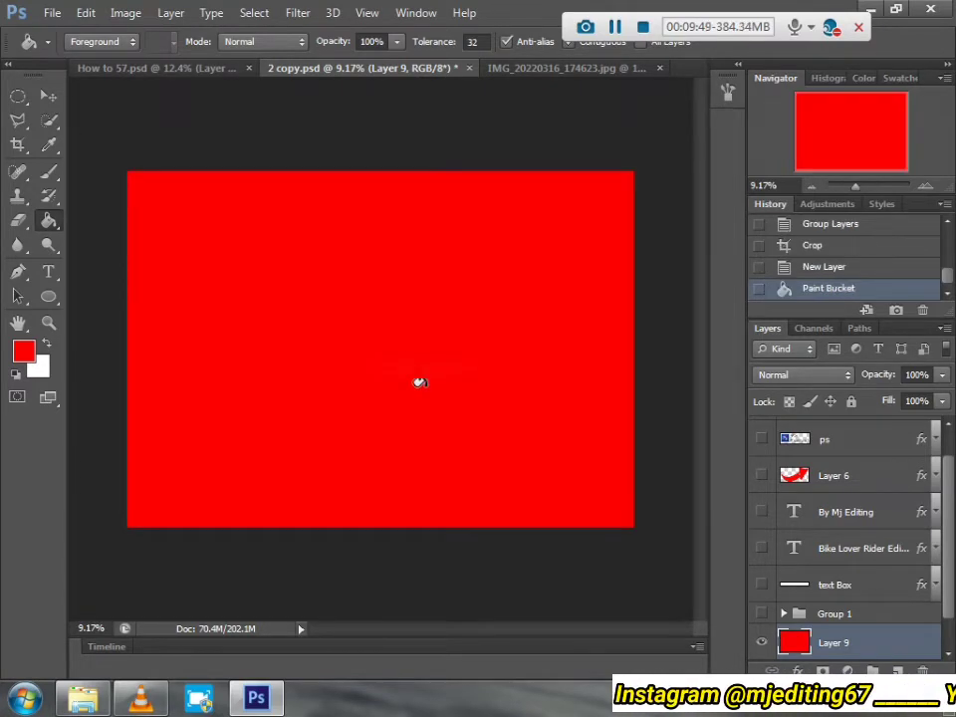
- Undo the red fill and the new layer by returning the document history to the Crop state
left_click(816, 267)
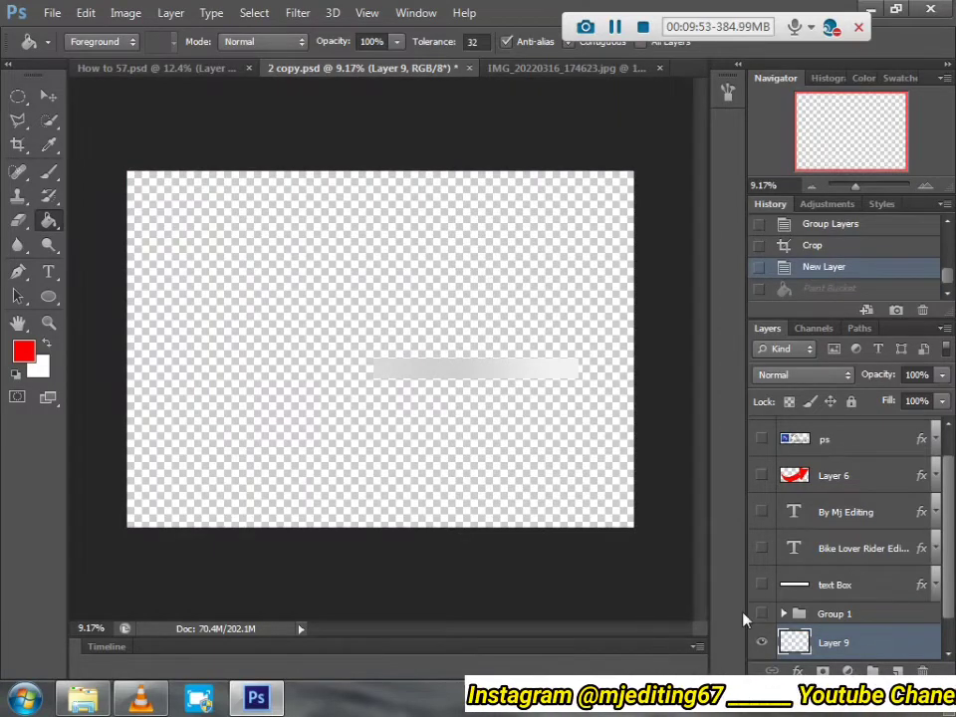
left_click(815, 229)
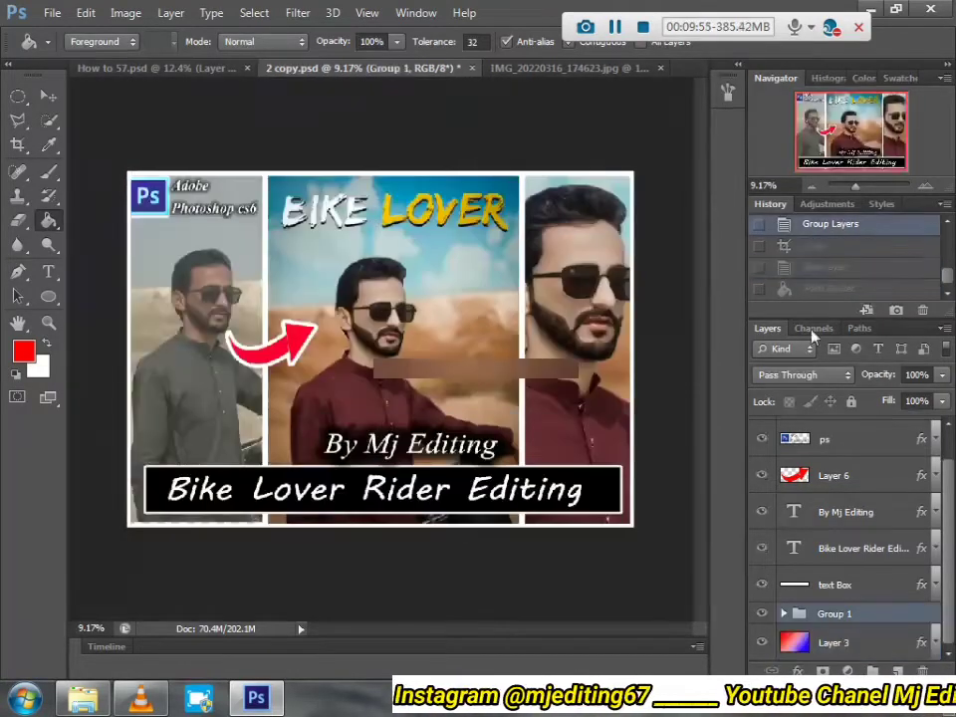
left_click(813, 245)
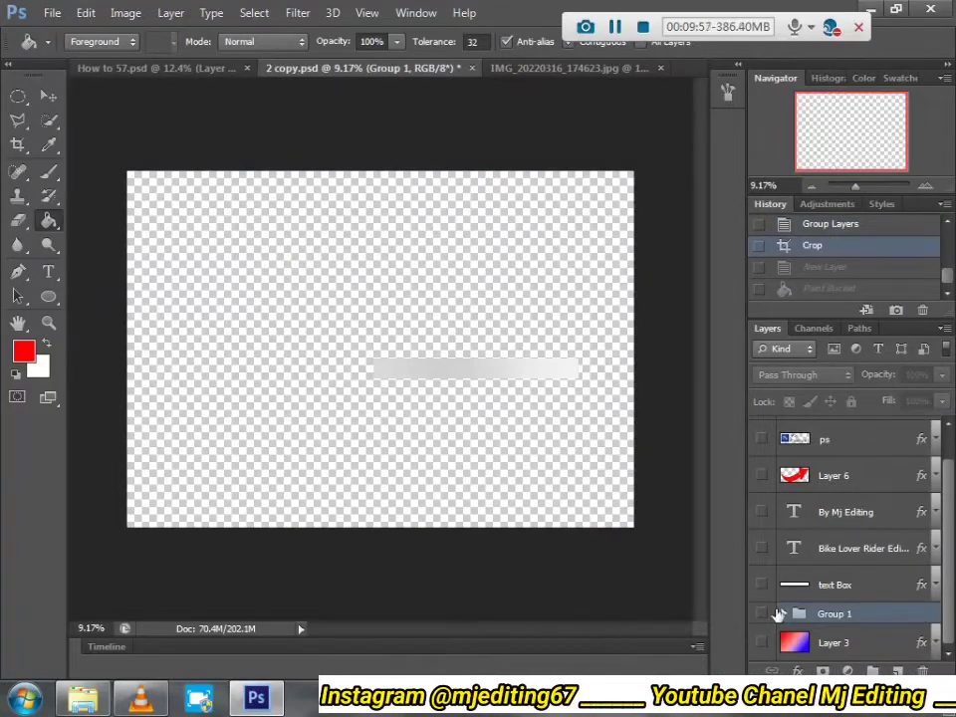
- Show Layer 3, and temporarily display the Boder layer to examine the white frame around the red background
left_click(760, 642)
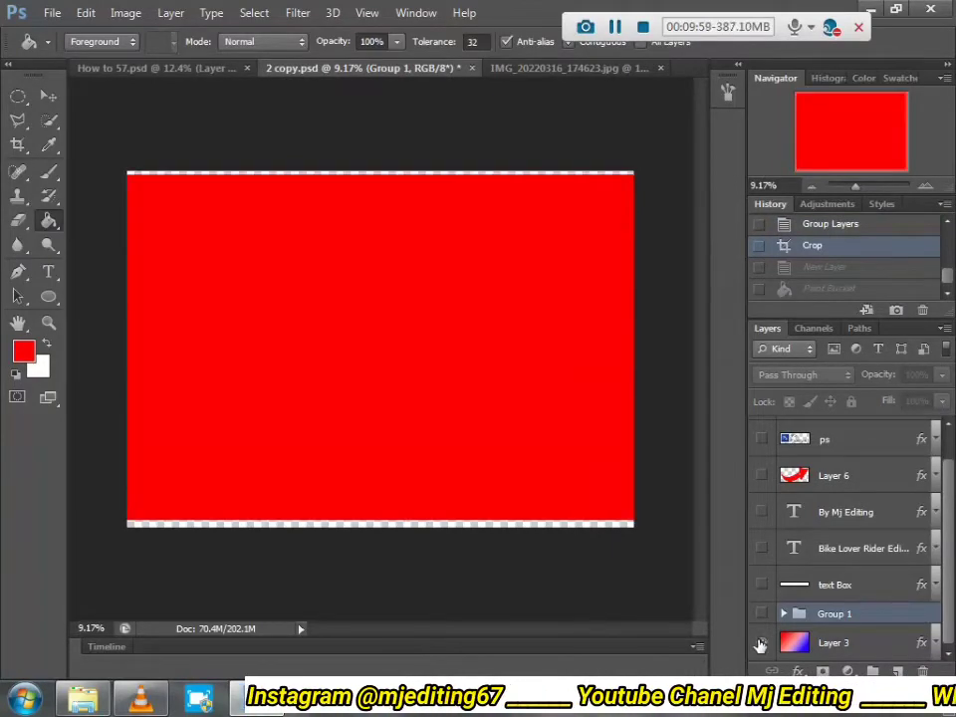
scroll(759, 498, "up", 1)
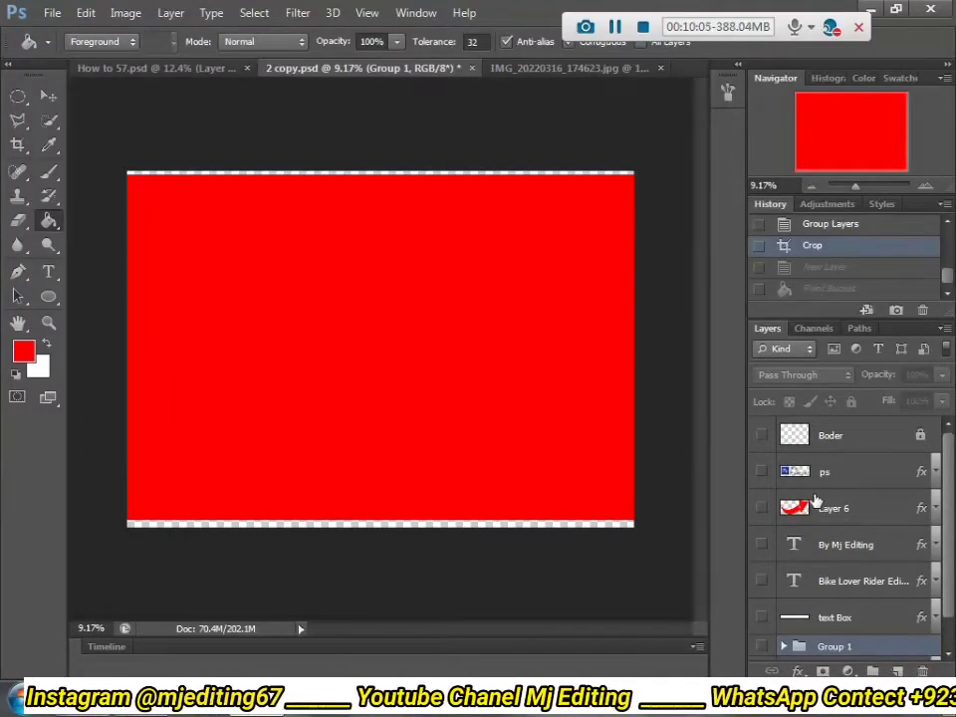
left_click(762, 435)
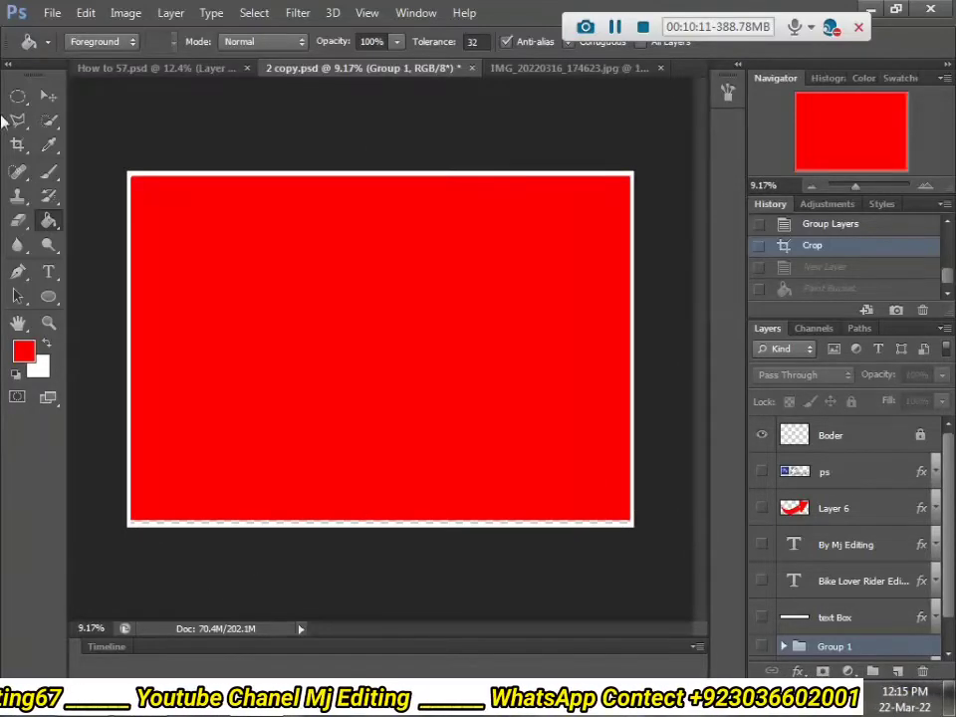
left_click(52, 96)
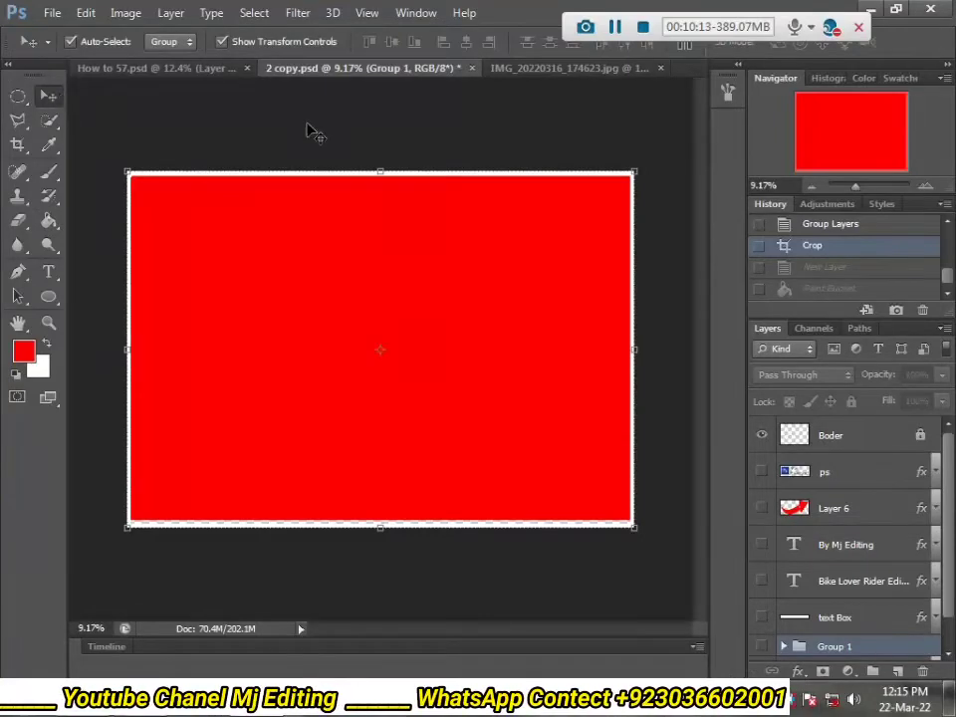
left_click(341, 111)
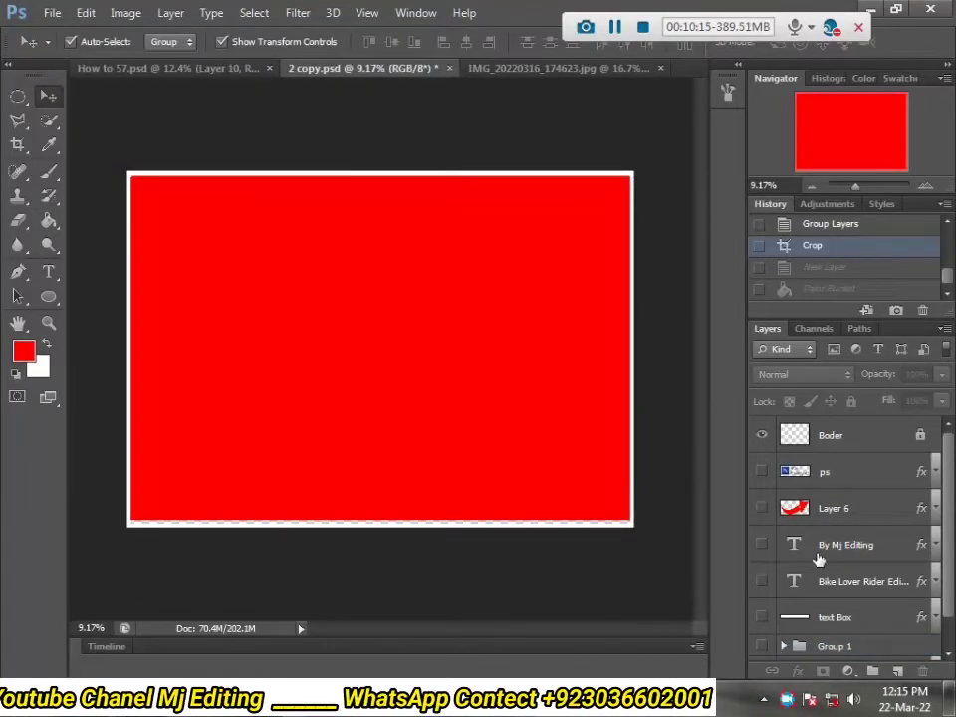
left_click(829, 441)
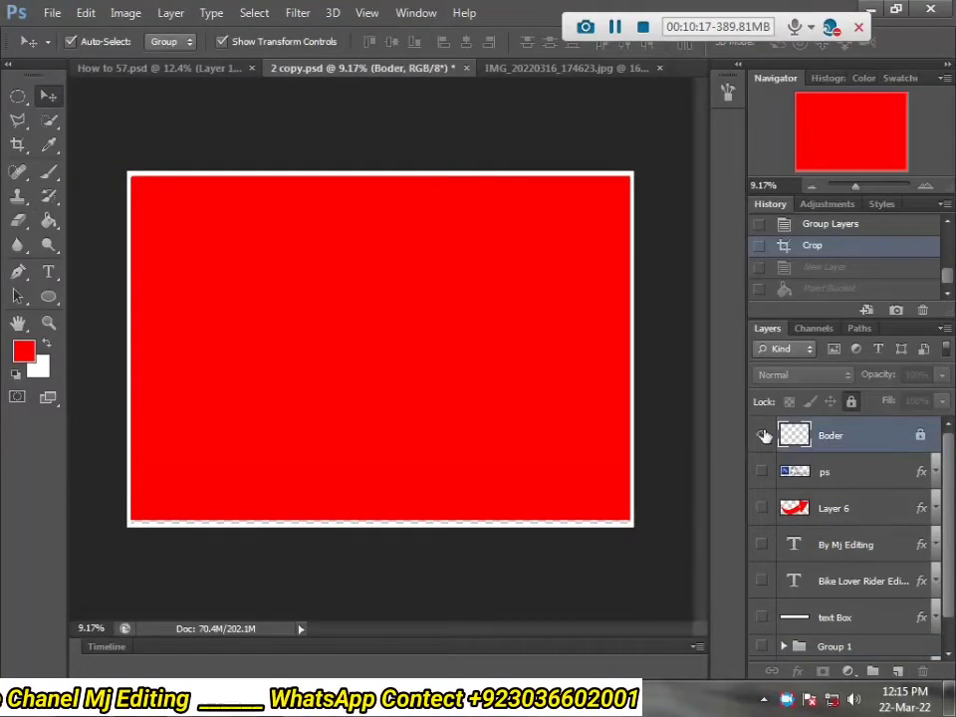
left_click(760, 435)
- Duplicate Layer 3, swap the foreground colour to white and apply a Paint Bucket fill to the copy
scroll(850, 651, "down", 1)
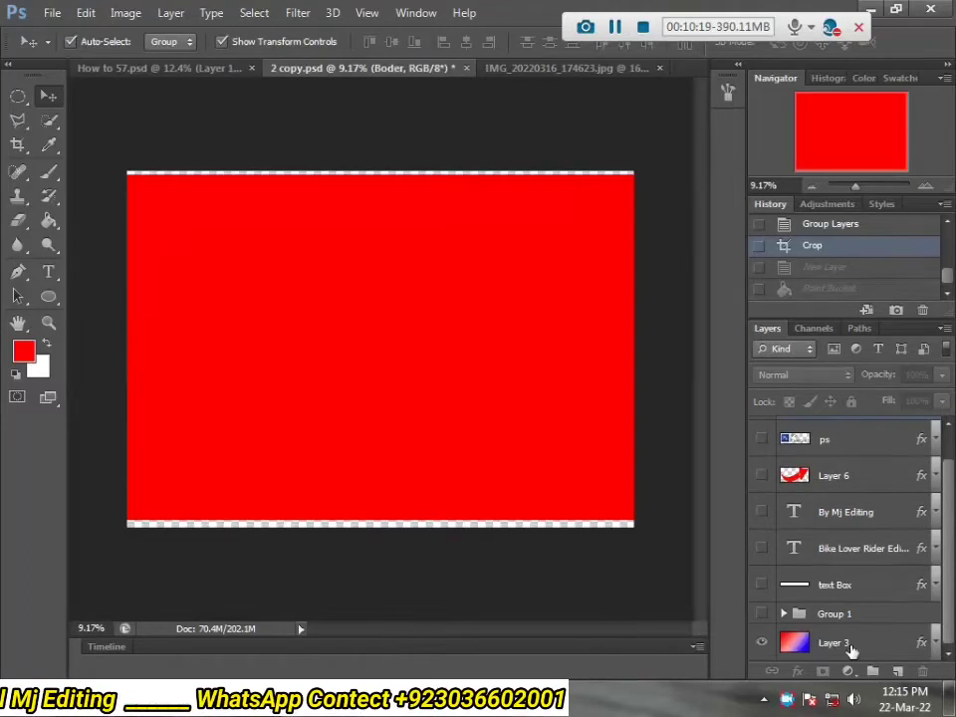
left_click(837, 640)
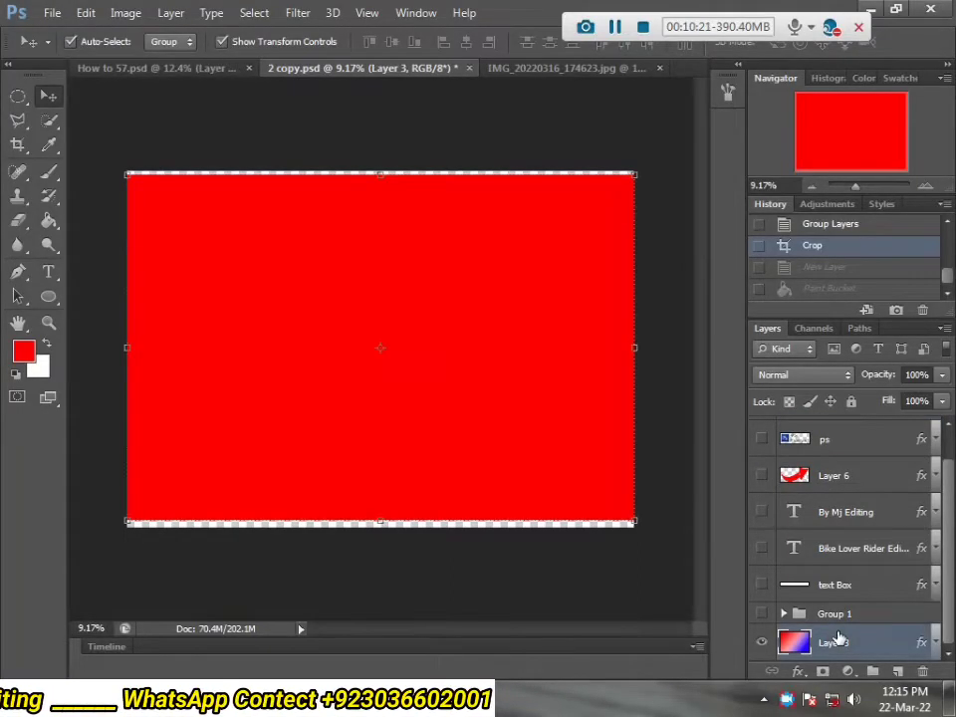
key("ctrl+j")
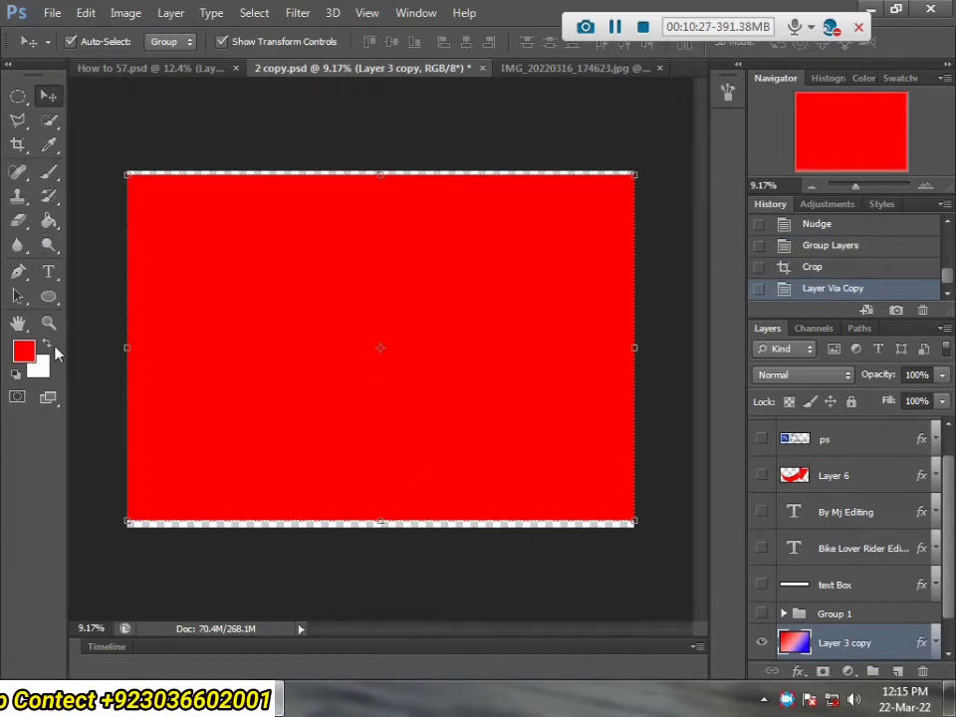
left_click(46, 344)
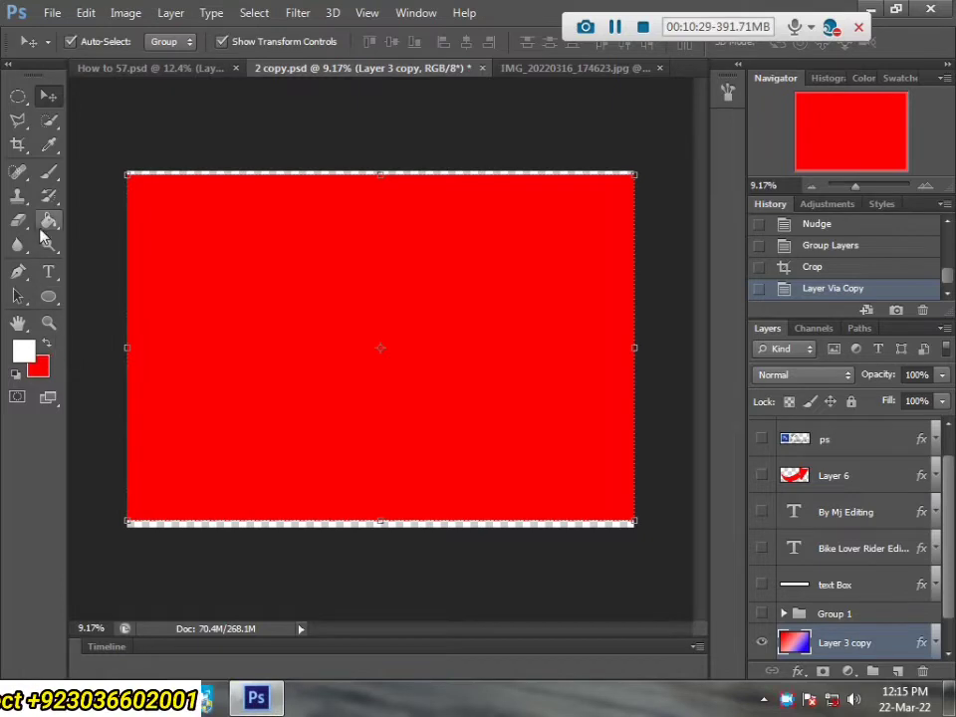
left_click(49, 220)
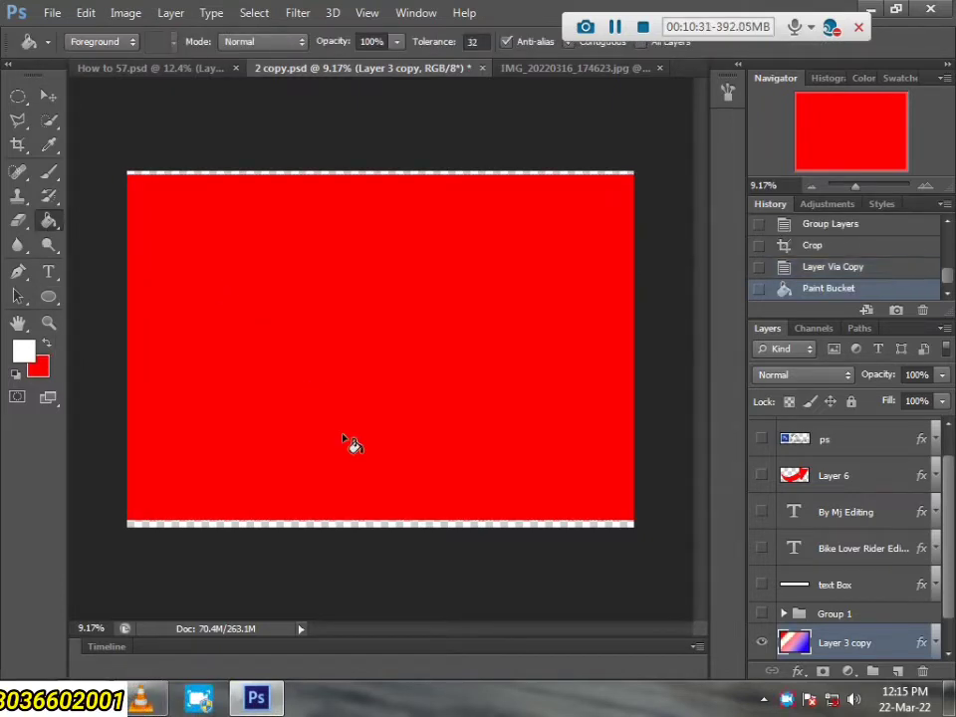
- Return the document history to the Crop state, add a new layer directly above Layer 3 and fill it with white
left_click(830, 269)
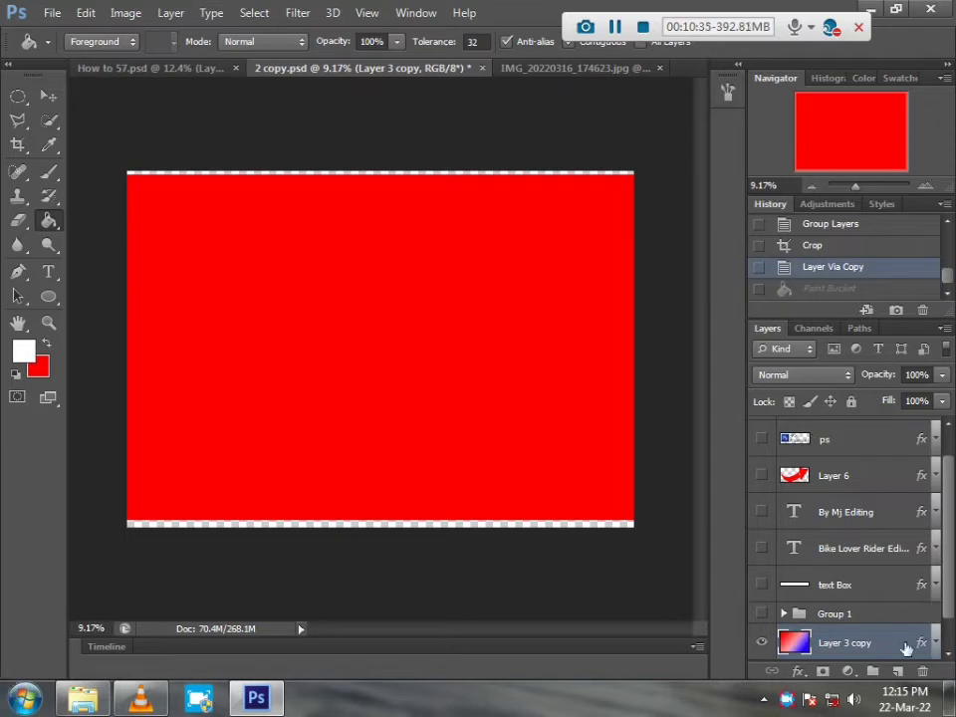
left_click(800, 245)
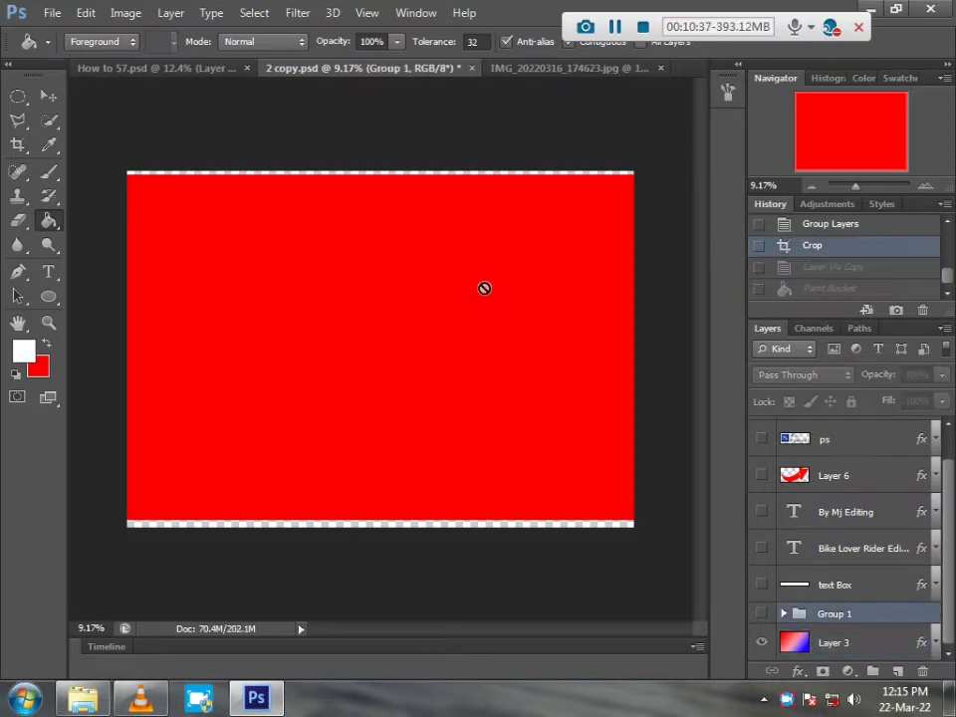
left_click(896, 671)
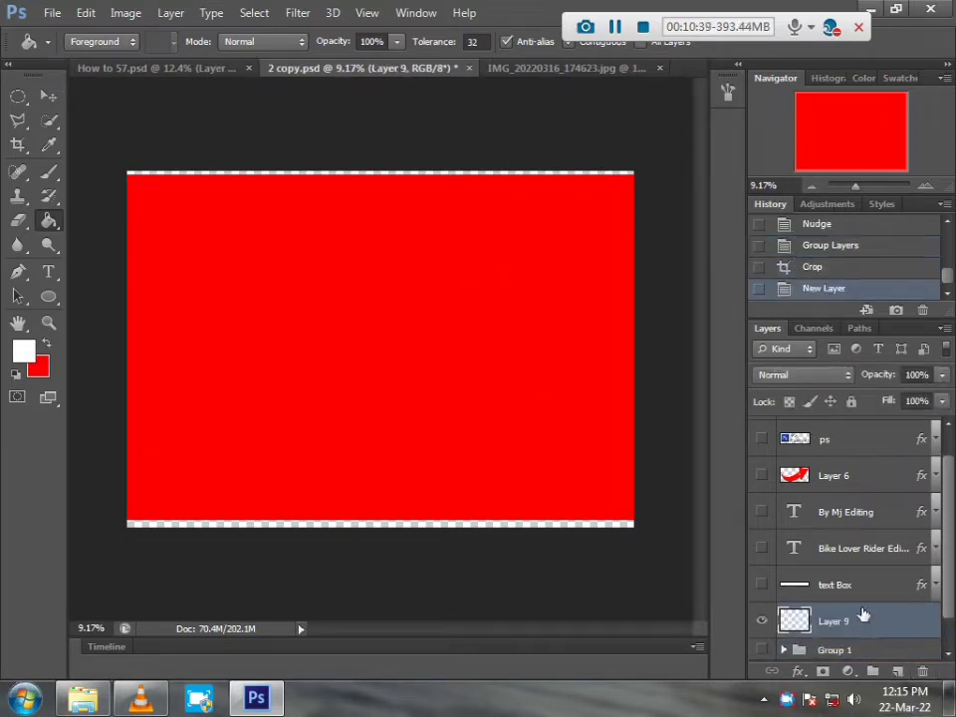
mouse_move(863, 618)
left_mouse_down()
mouse_move(860, 678)
mouse_move(855, 617)
mouse_move(858, 627)
left_mouse_up()
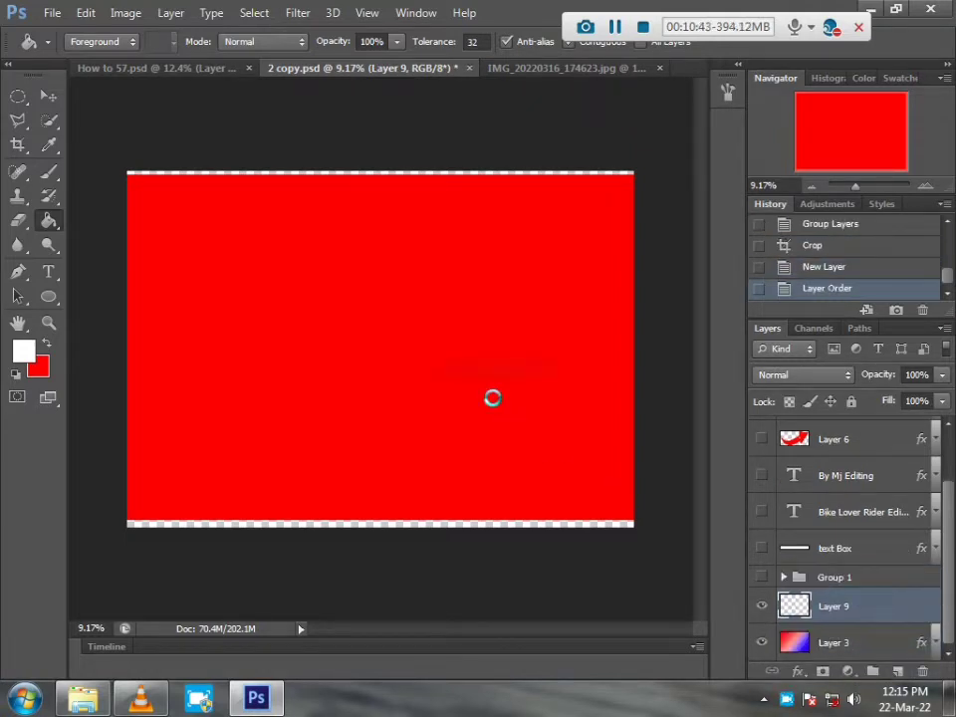
left_click(492, 397)
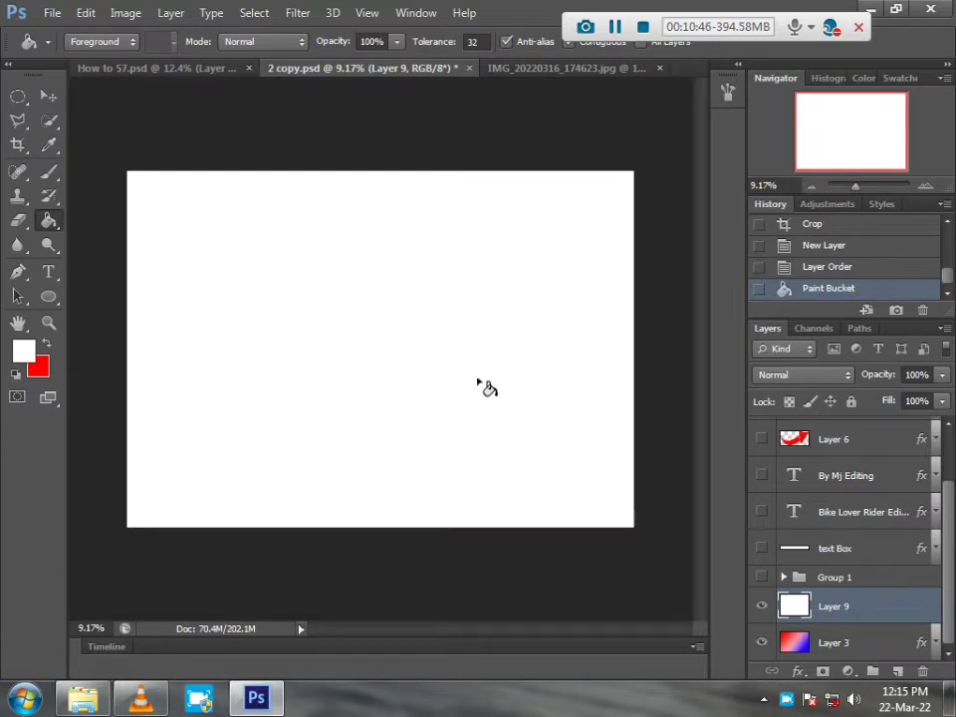
- Select a rectangle slightly inside the canvas edges with the Polygonal Lasso and clear it from the white layer, leaving a border
left_click(17, 122)
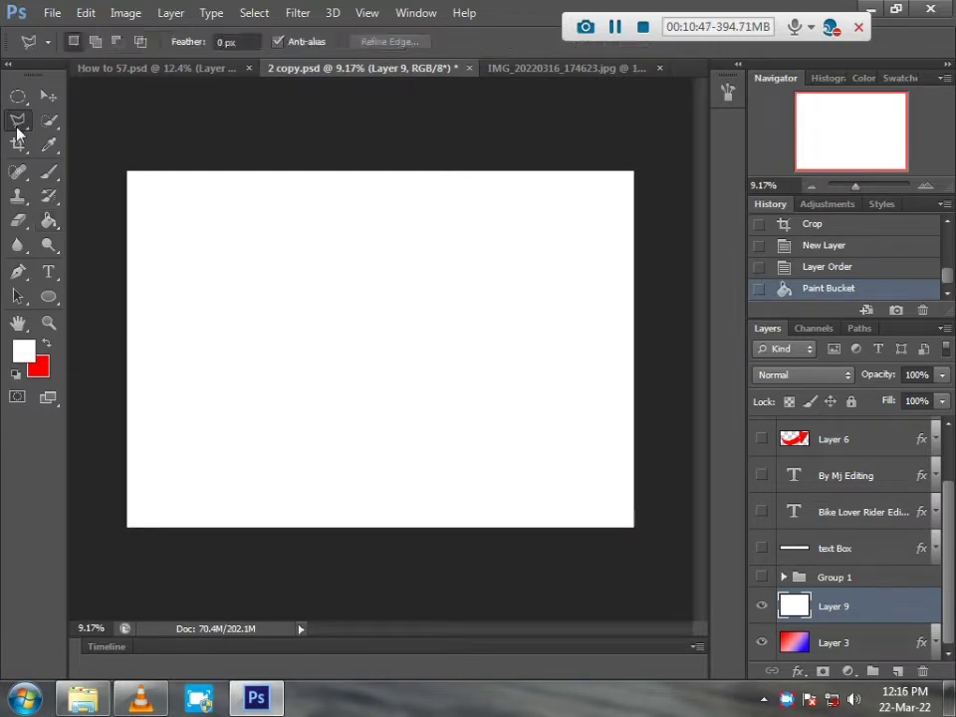
left_click(130, 180)
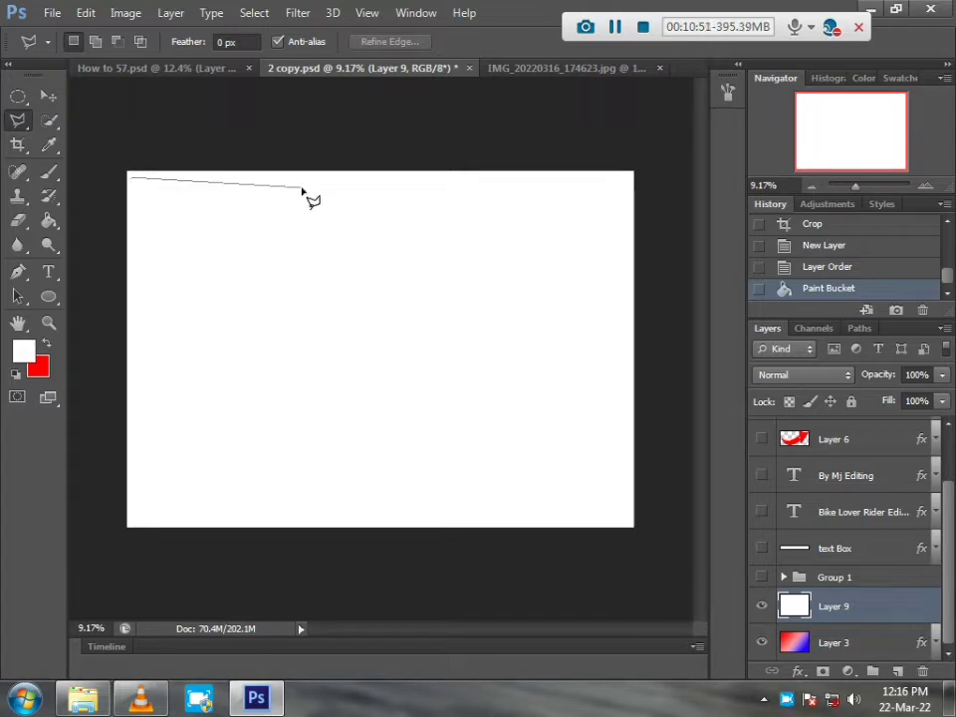
key("shift")
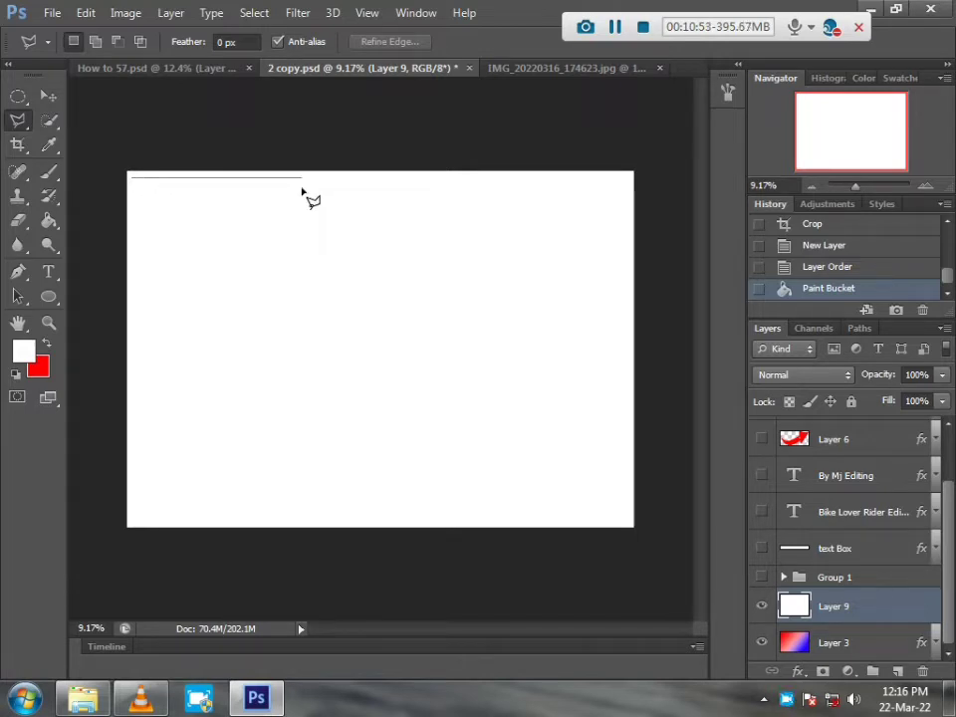
left_click(625, 179)
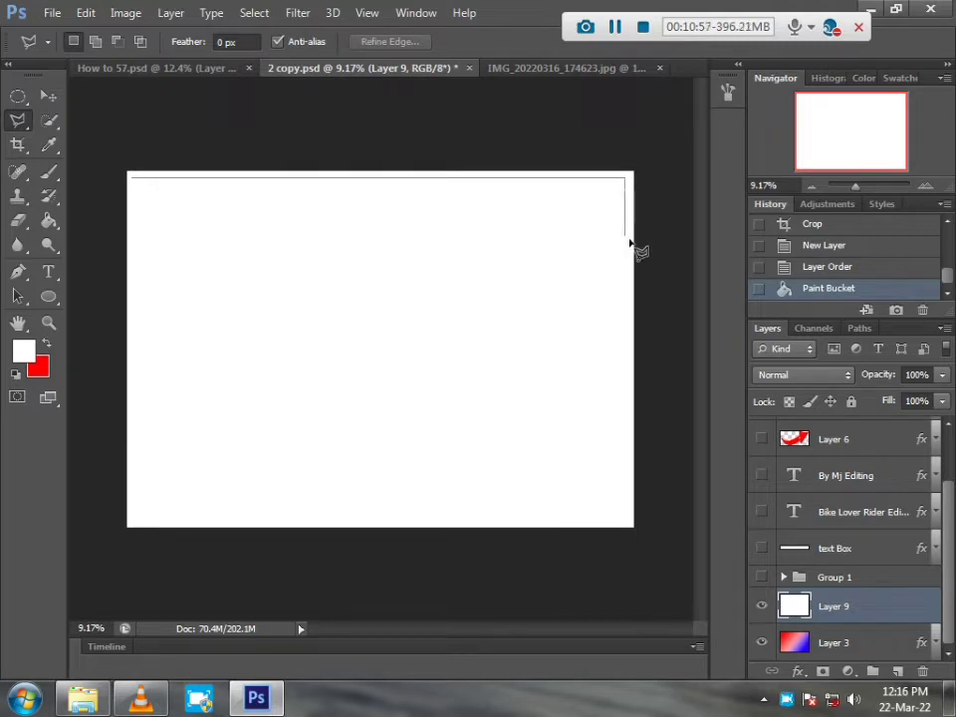
left_click(624, 518)
left_click(136, 519)
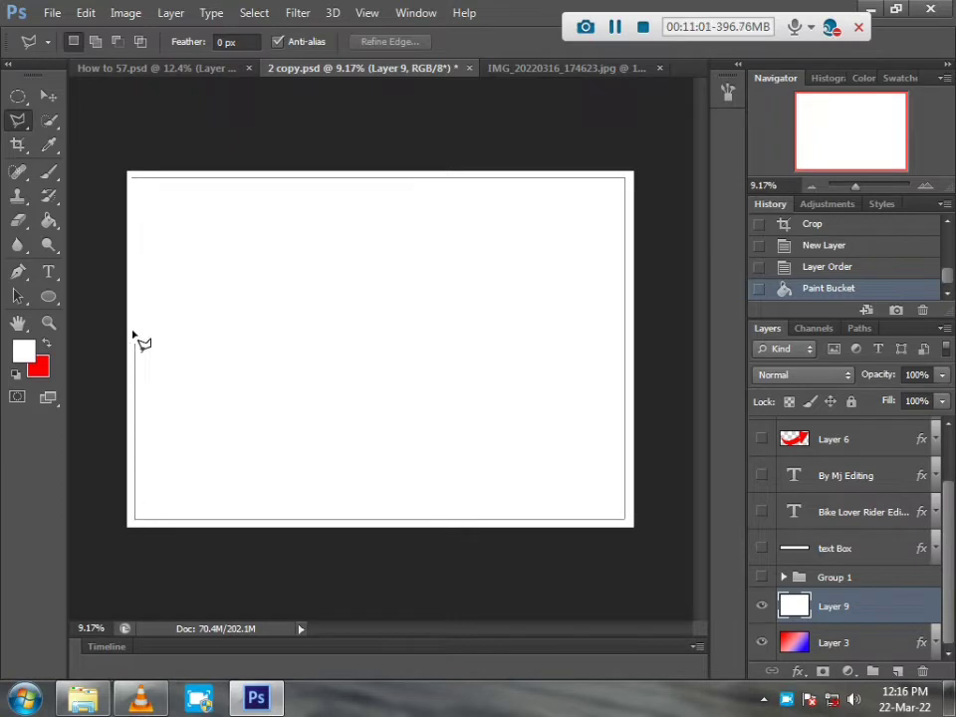
left_click(135, 179)
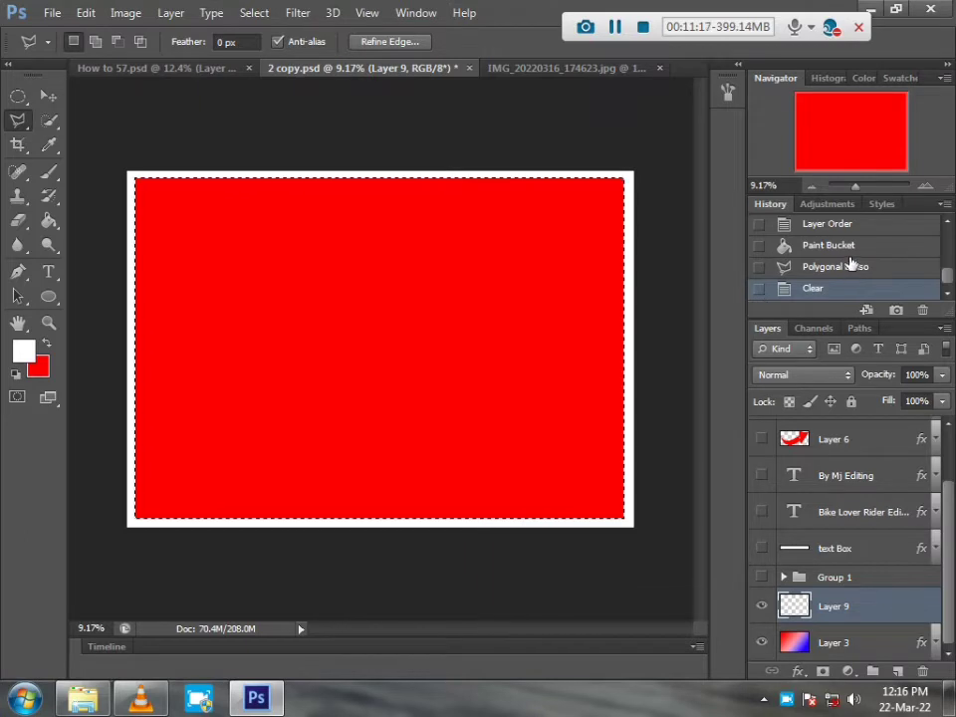
- Undo the white border layer and its selection by reverting the document history to the Crop state
scroll(836, 258, "up", 2)
scroll(836, 258, "up", 1)
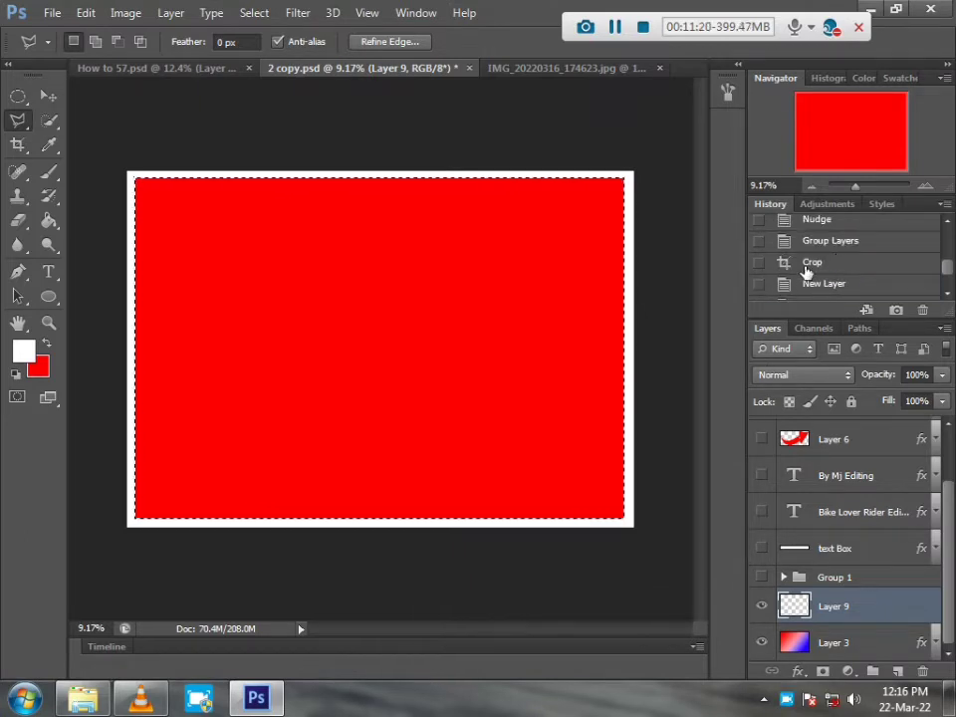
left_click(809, 265)
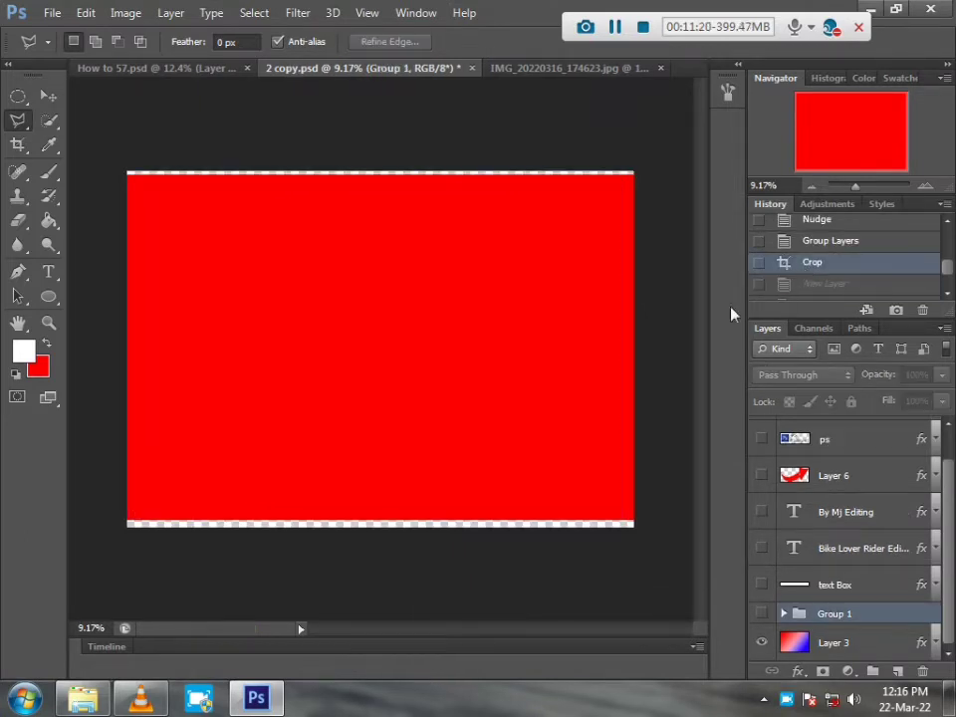
- Show the Boder layer and the ps logo layer over the red background
scroll(754, 432, "up", 1)
left_click(759, 435)
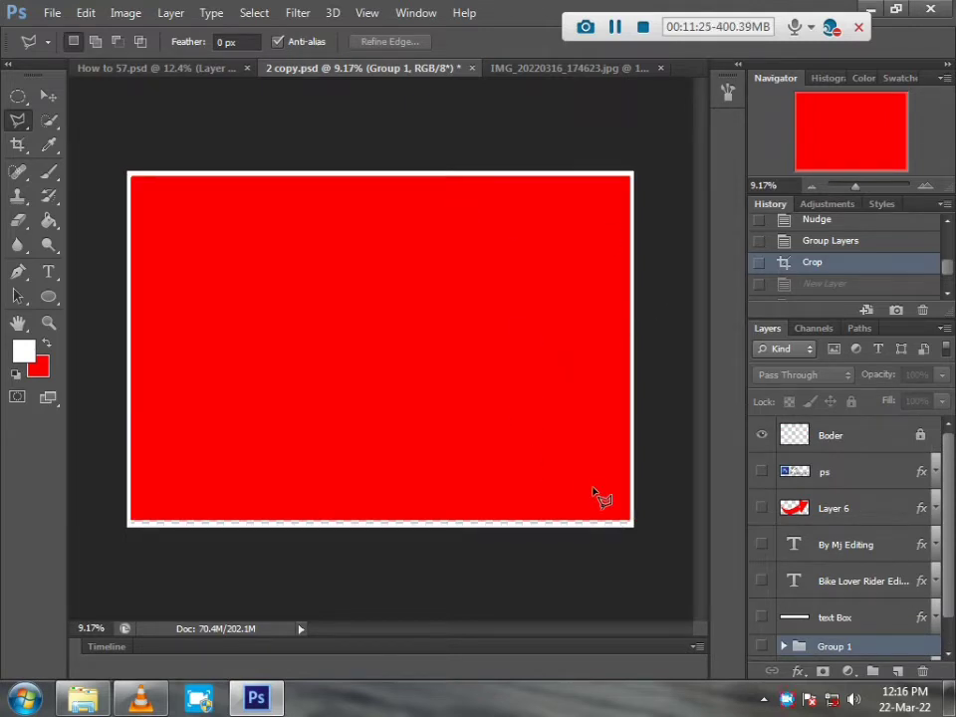
left_click(761, 471)
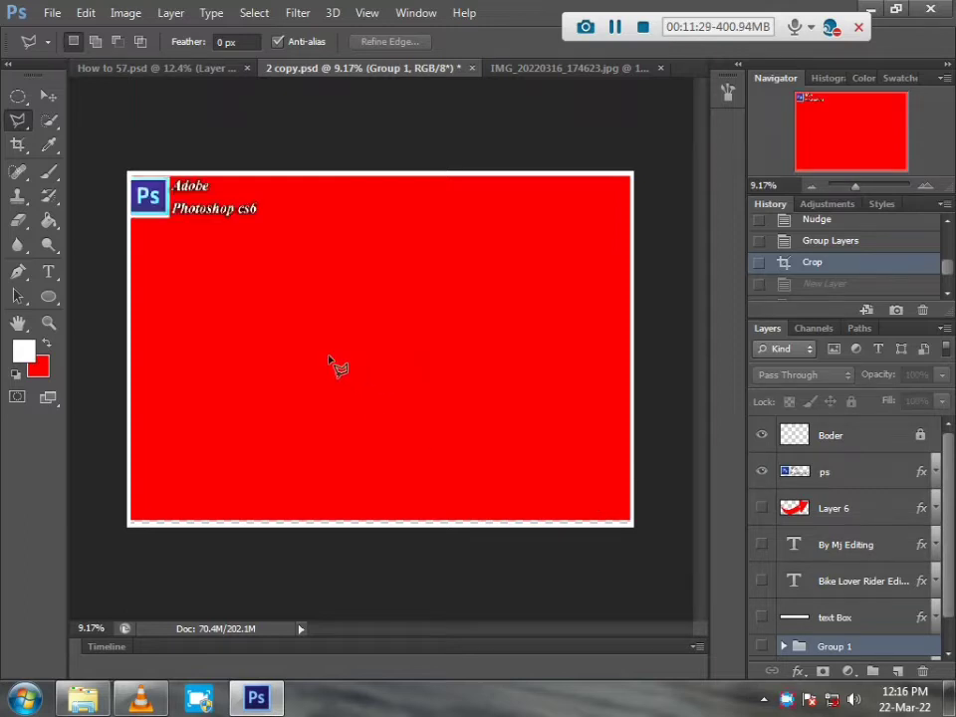
- Move the ps logo layer toward the middle of the canvas and enlarge it with Free Transform
key("v")
left_click(175, 199)
left_click(149, 198)
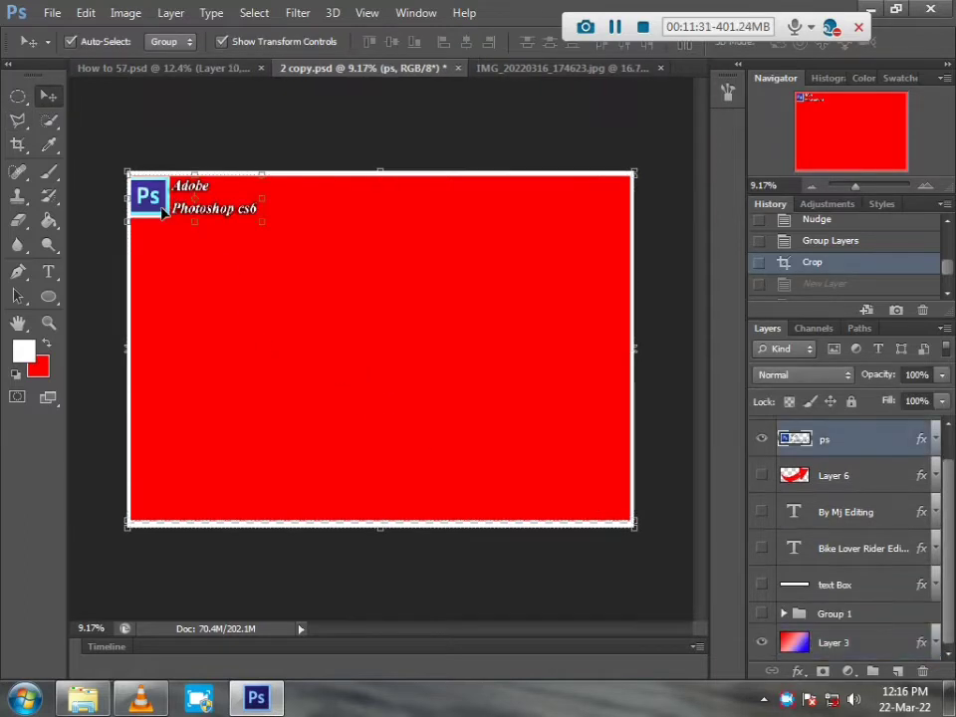
left_click_drag(238, 217, 478, 332)
key("Return")
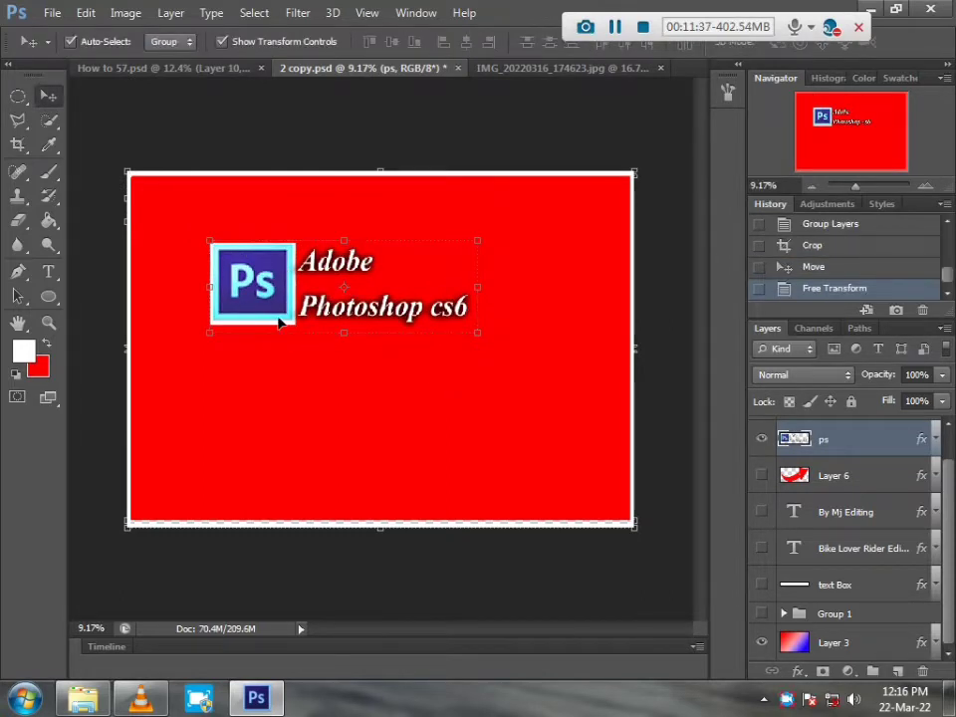
- Insert an empty text layer below the enlarged logo with the Type tool, and select the ps logo layer again
left_click(48, 271)
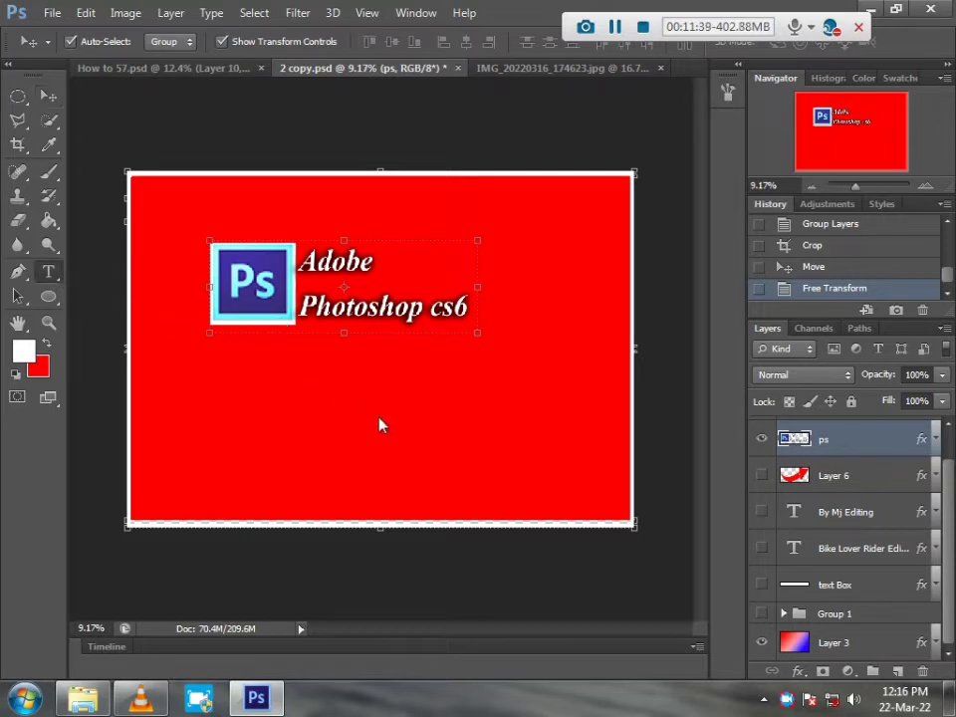
left_click(378, 420)
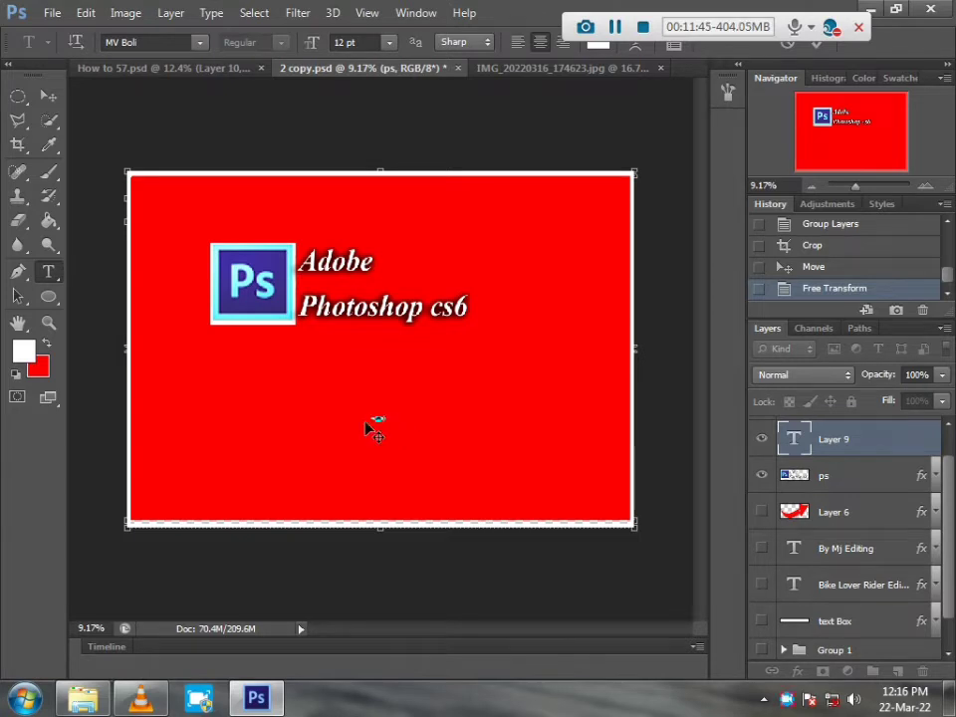
left_click(48, 96)
left_click(322, 306)
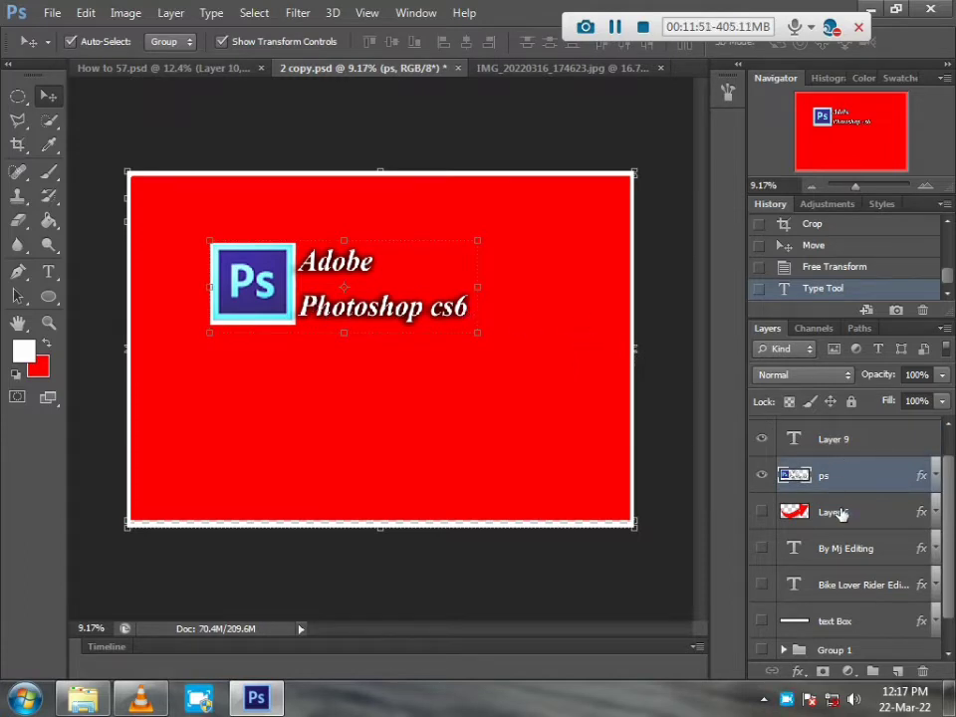
left_click(793, 511)
left_click(876, 475)
right_click(876, 474)
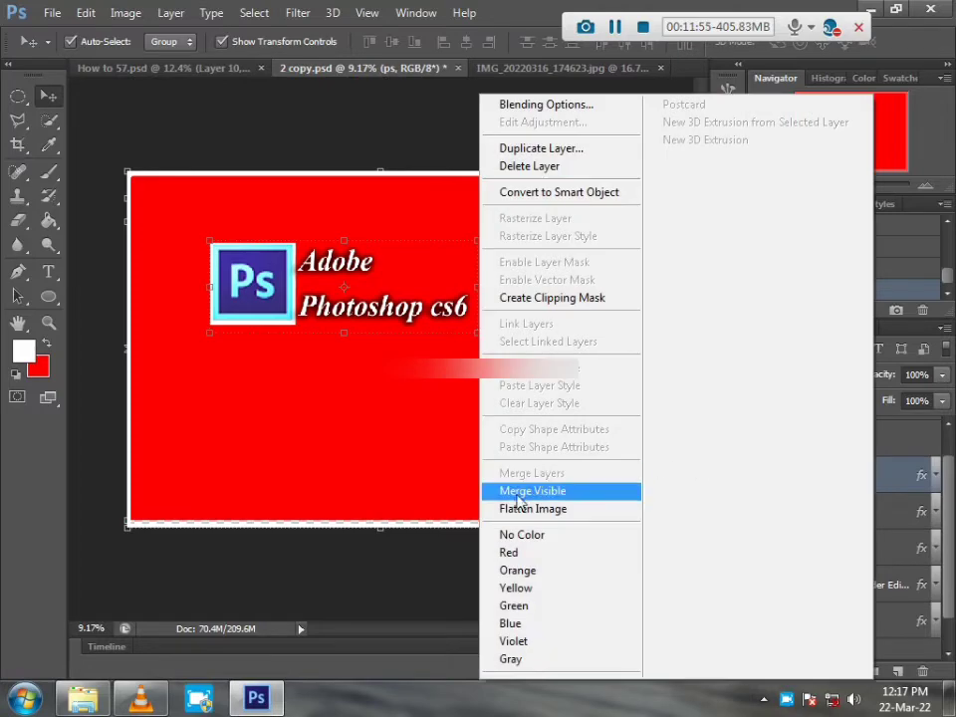
left_click(889, 475)
right_click(889, 475)
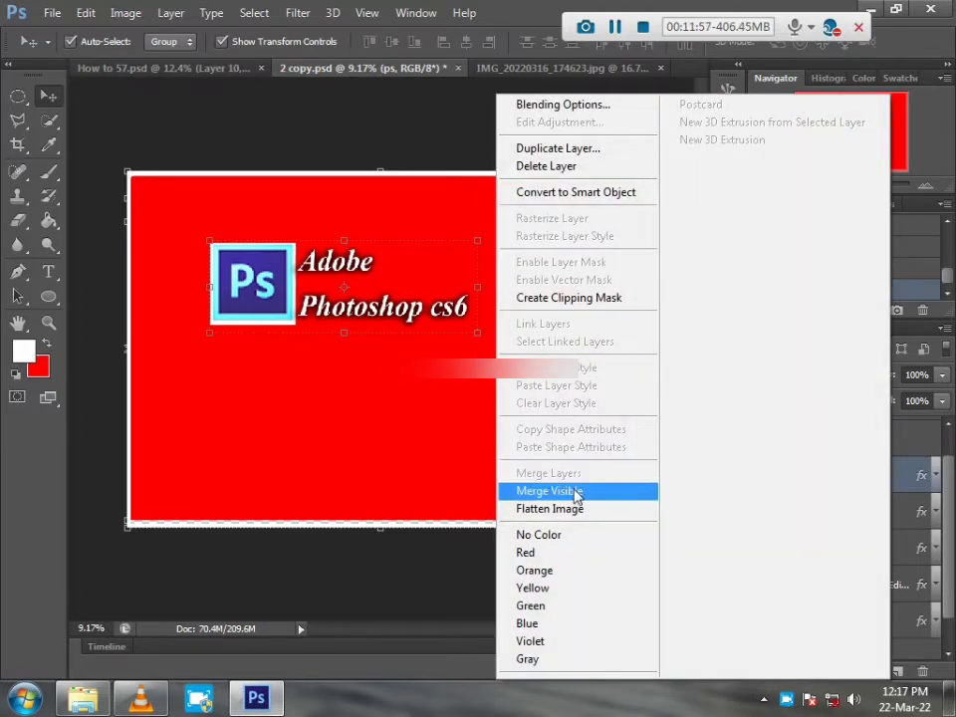
left_click(915, 476)
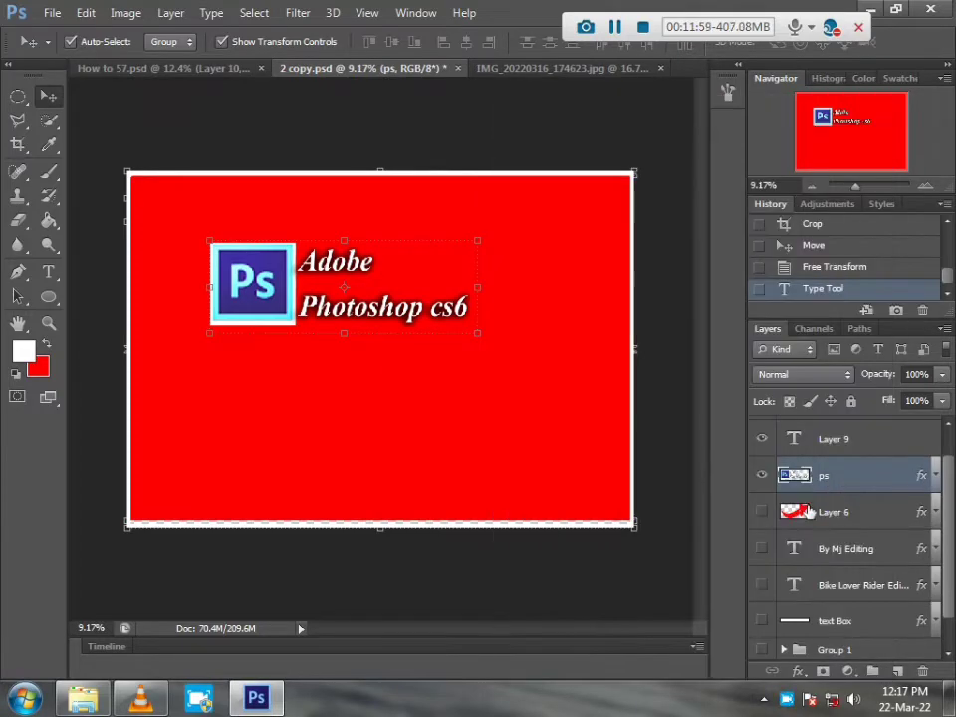
- Show Layer 6 and merge the ps layer down into it
left_click(758, 512)
right_click(892, 480)
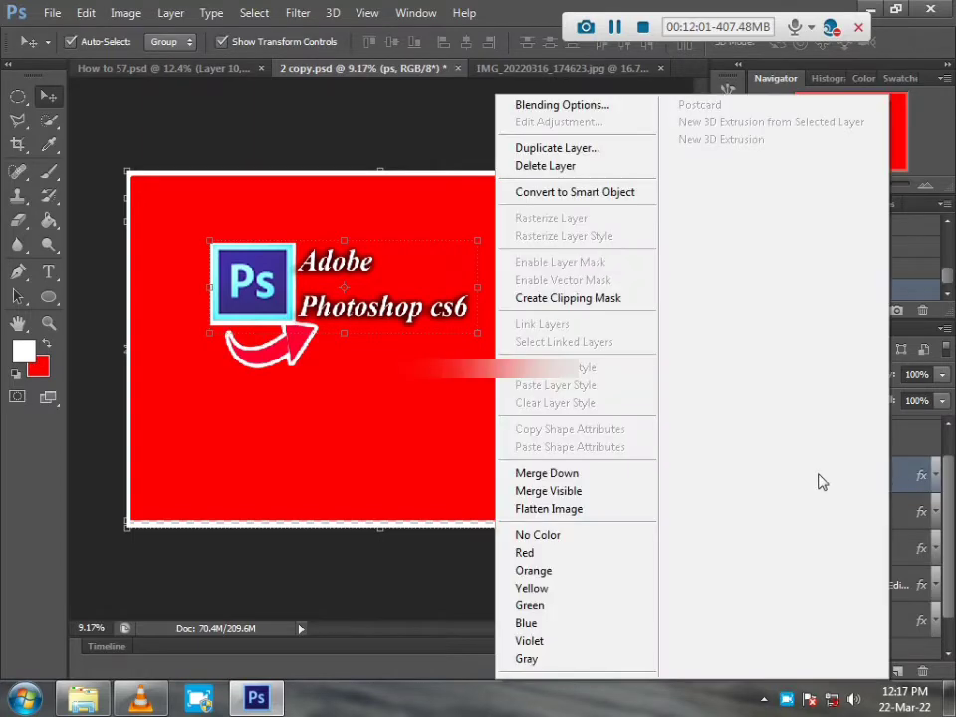
left_click(563, 476)
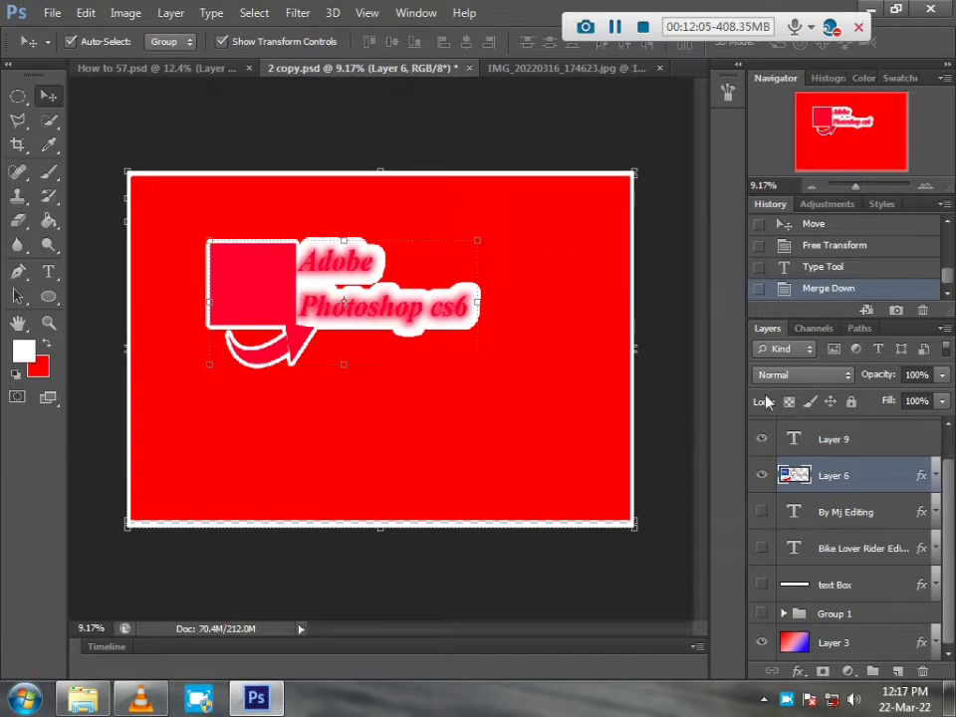
- Undo the merge, the text layer and the logo's move and transform by returning the history to the Crop state
left_click(834, 277)
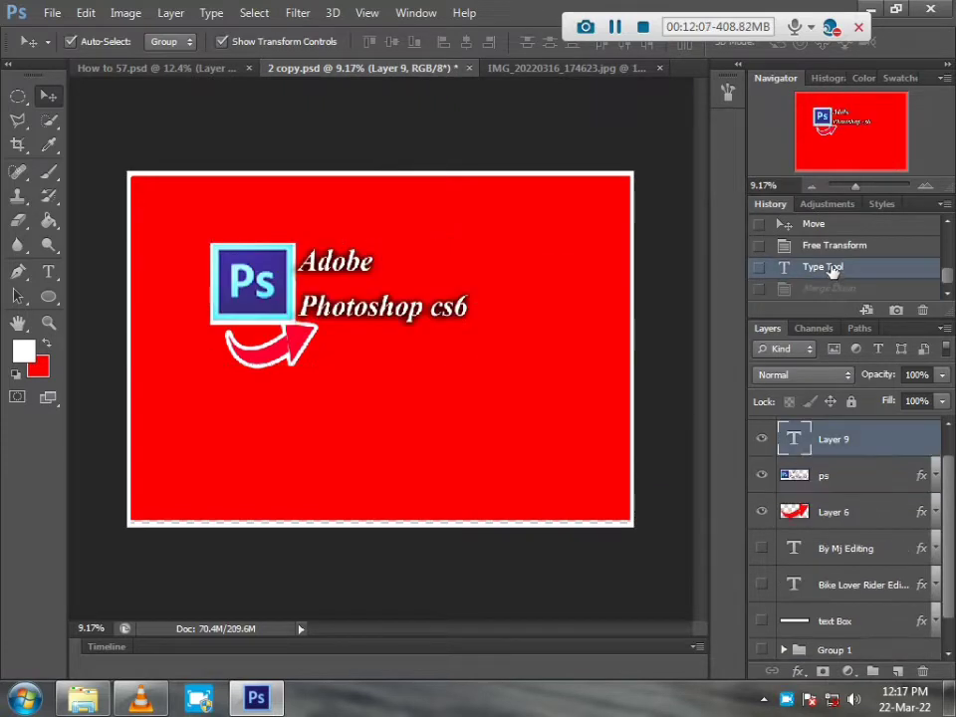
scroll(814, 223, "up", 2)
left_click(783, 255)
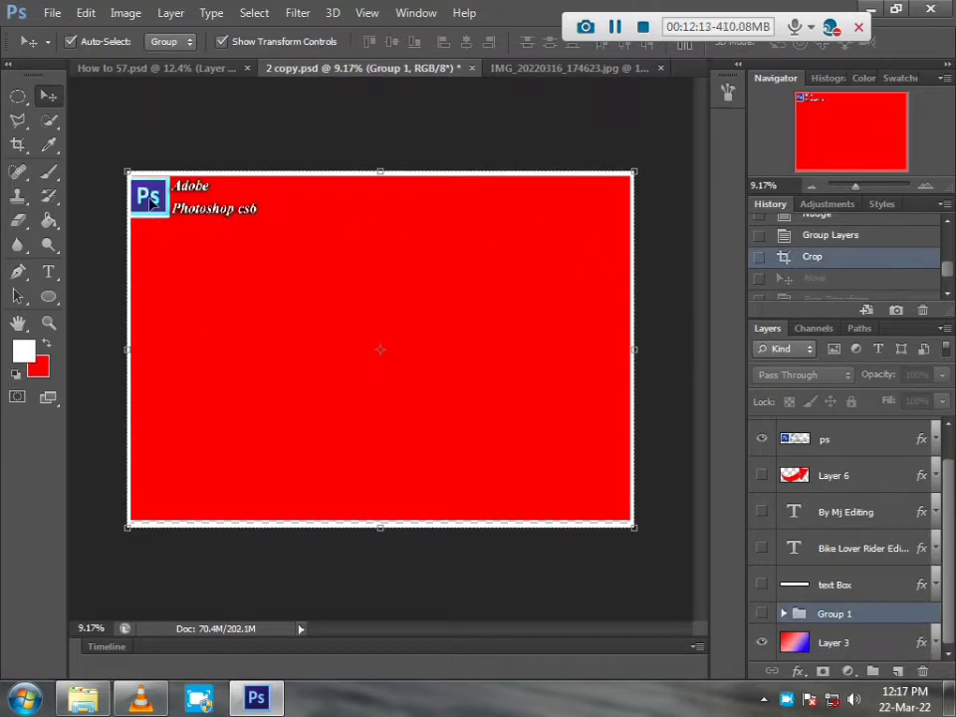
- Show Layer 6, start a Pen tool path to the right of its arrow, and undo the trial second anchor points
left_click(761, 476)
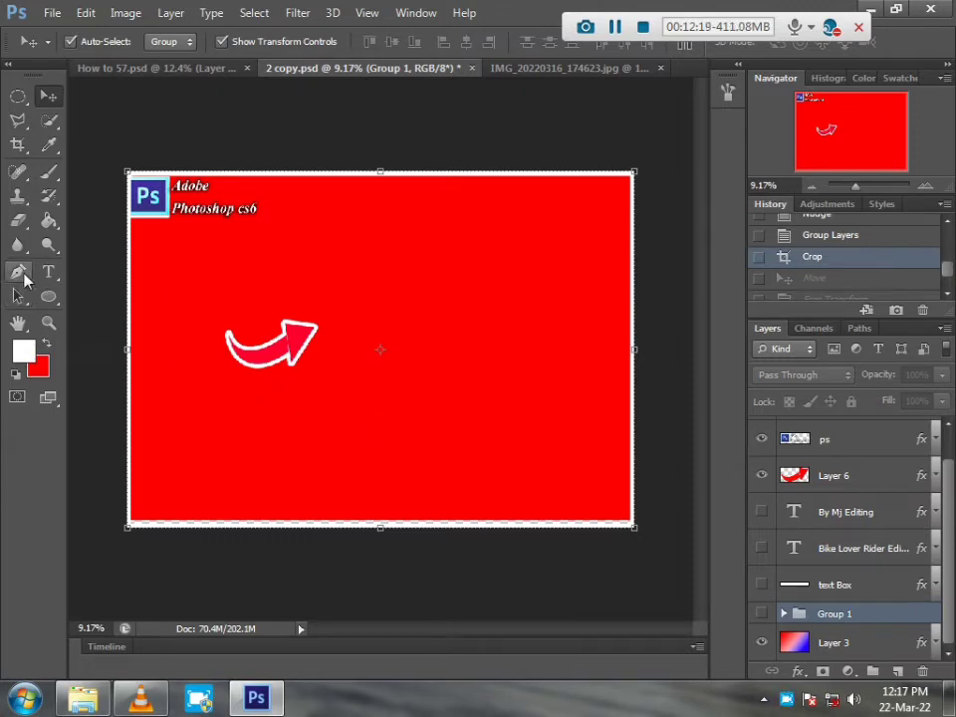
left_click(19, 272)
left_click(420, 380)
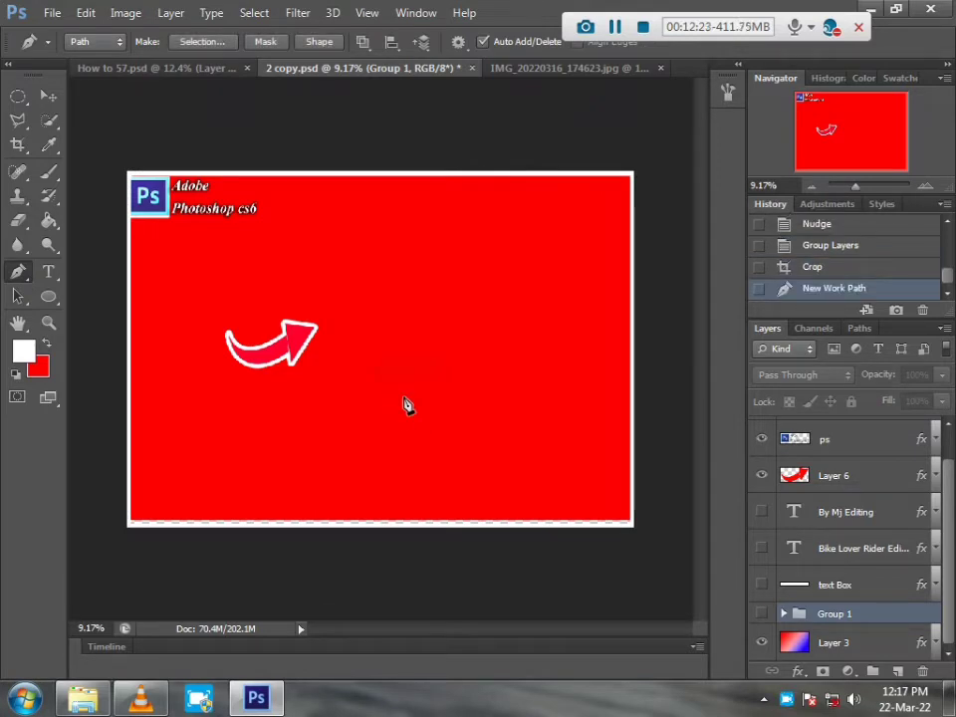
left_click(458, 387)
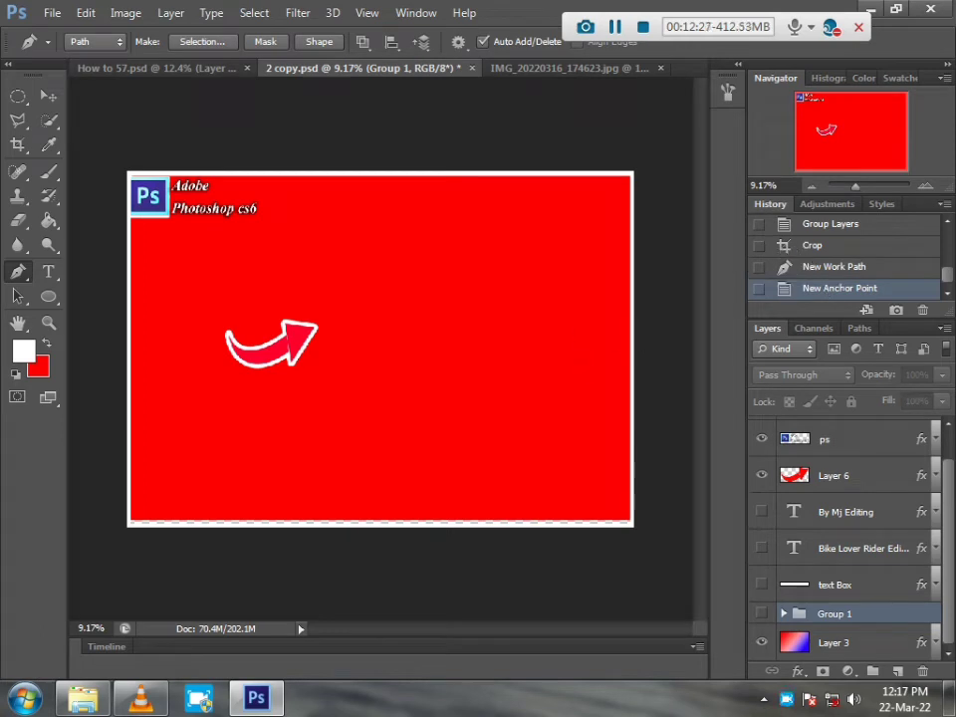
key("ctrl+z")
left_click(459, 387)
key("ctrl+z")
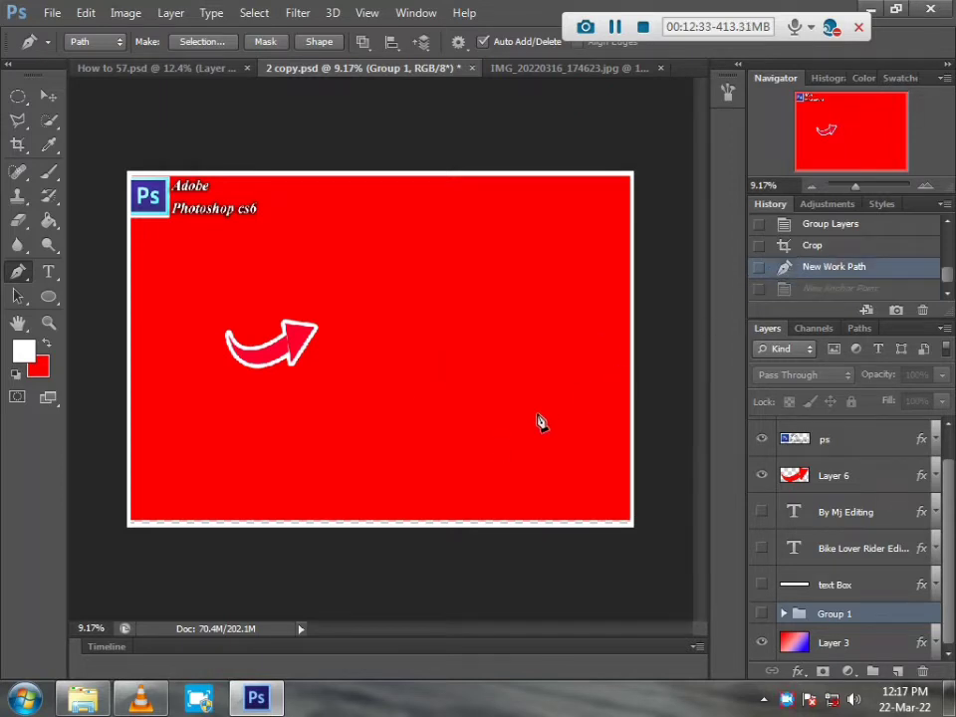
- Draw the rest of an arrow-shaped path with a curved tail beside the Layer 6 arrow with the Pen tool, and close the path
left_click(442, 384)
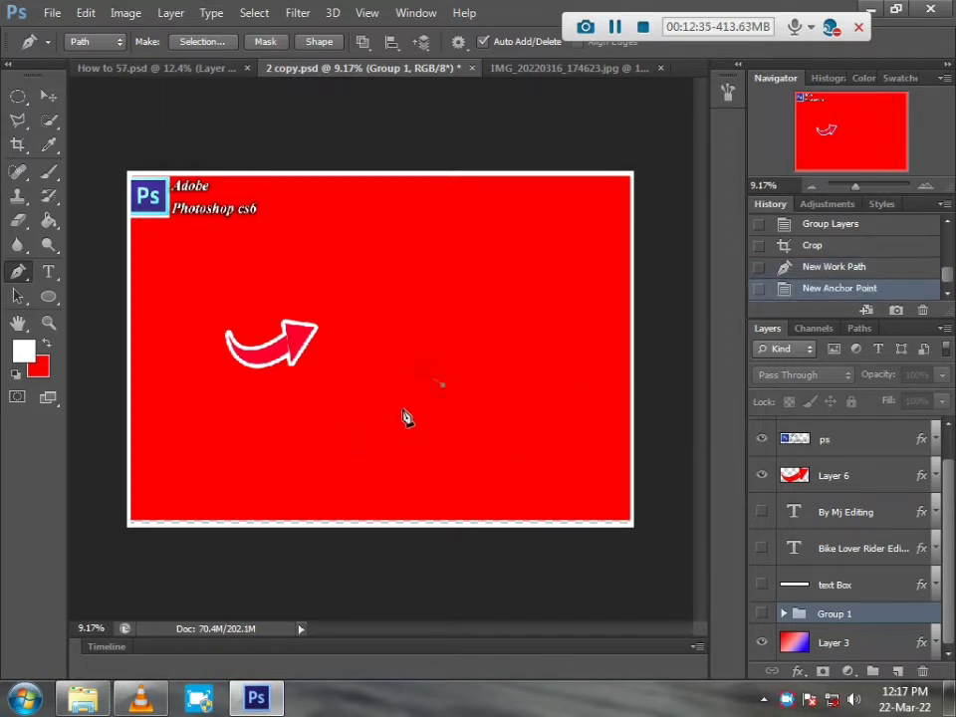
left_click(406, 416)
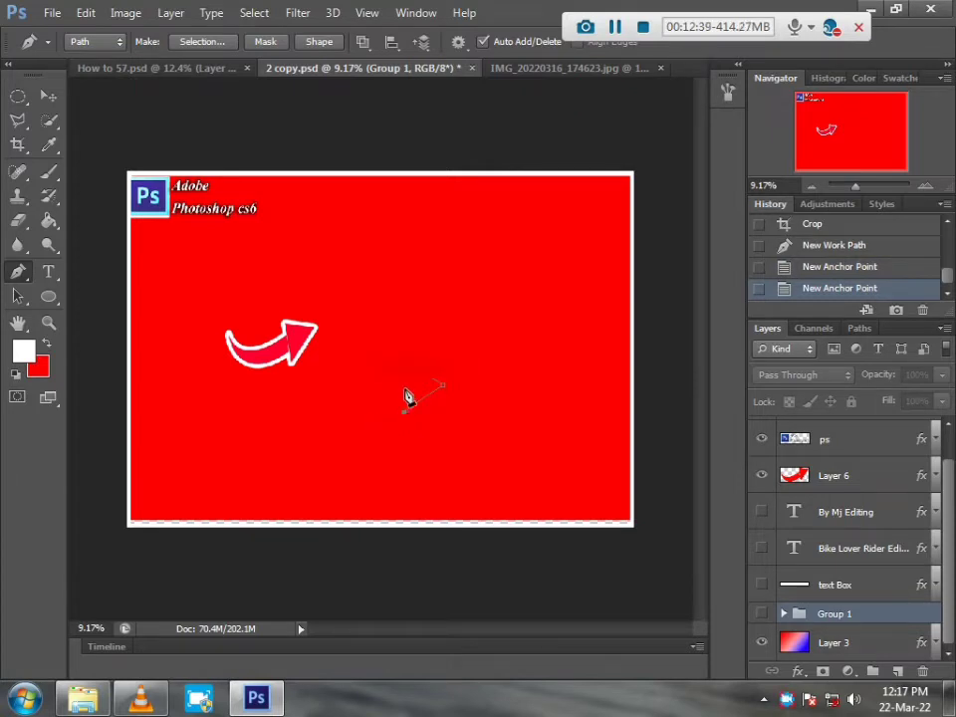
left_click(403, 396)
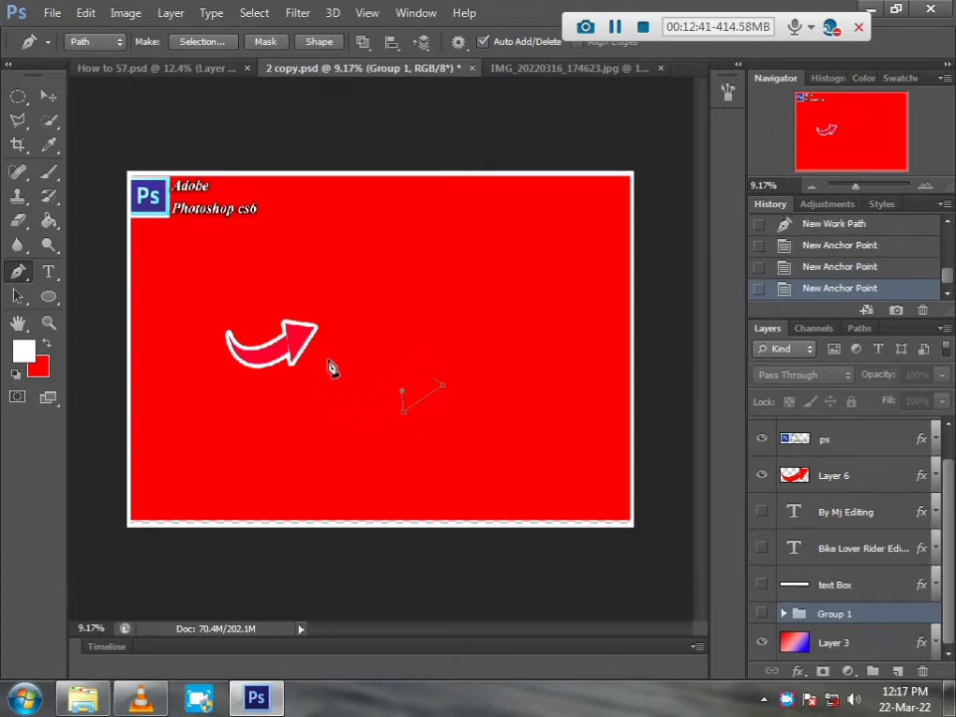
left_click_drag(329, 361, 319, 300)
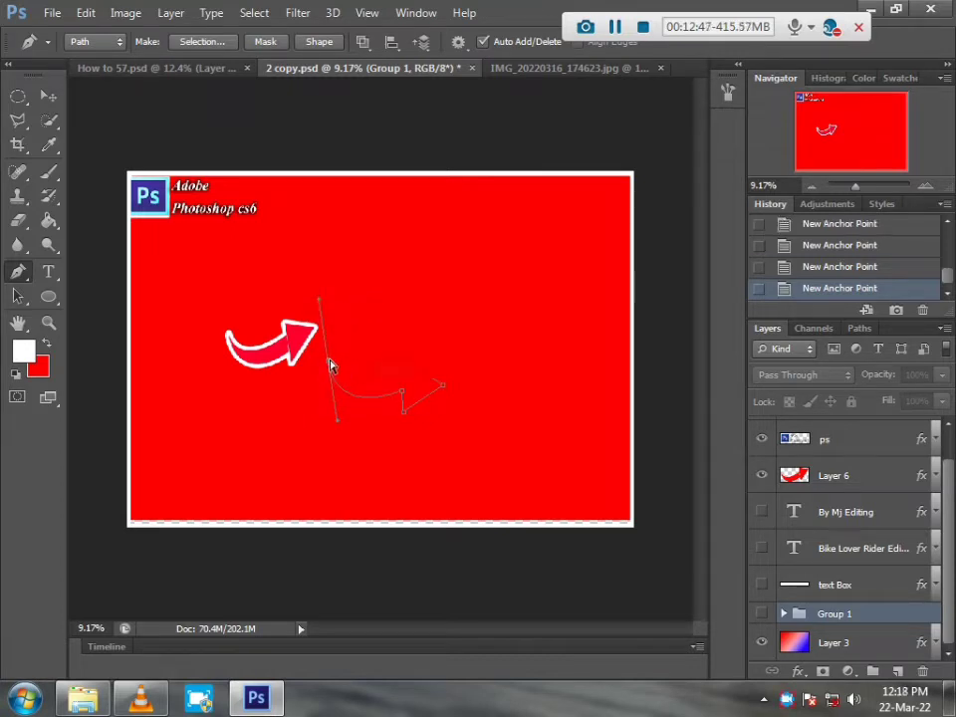
left_click(329, 363)
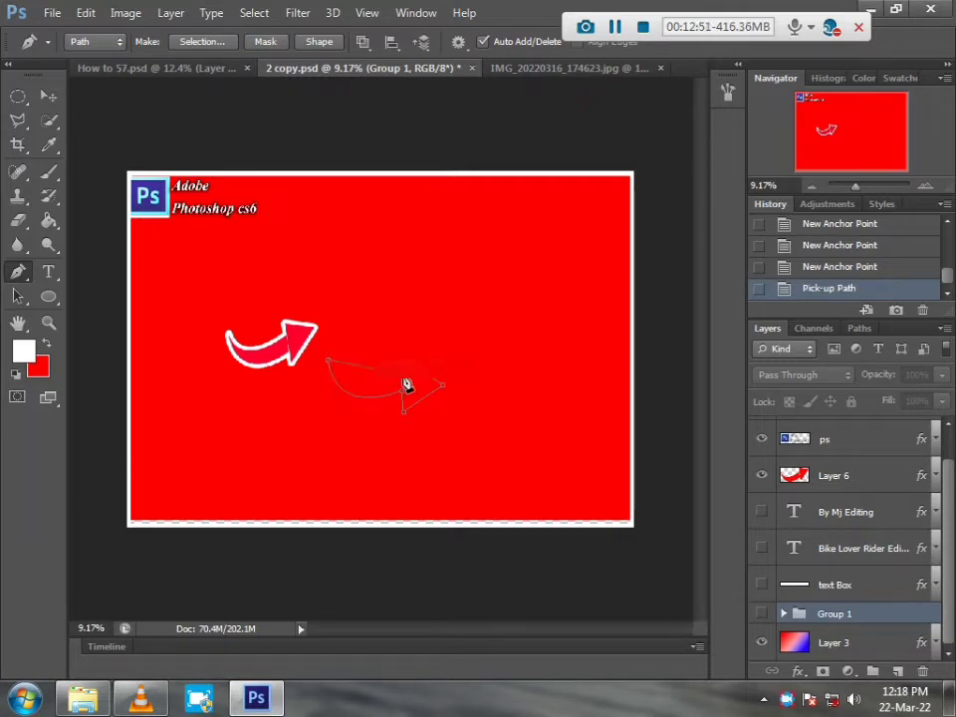
left_click_drag(404, 380, 450, 341)
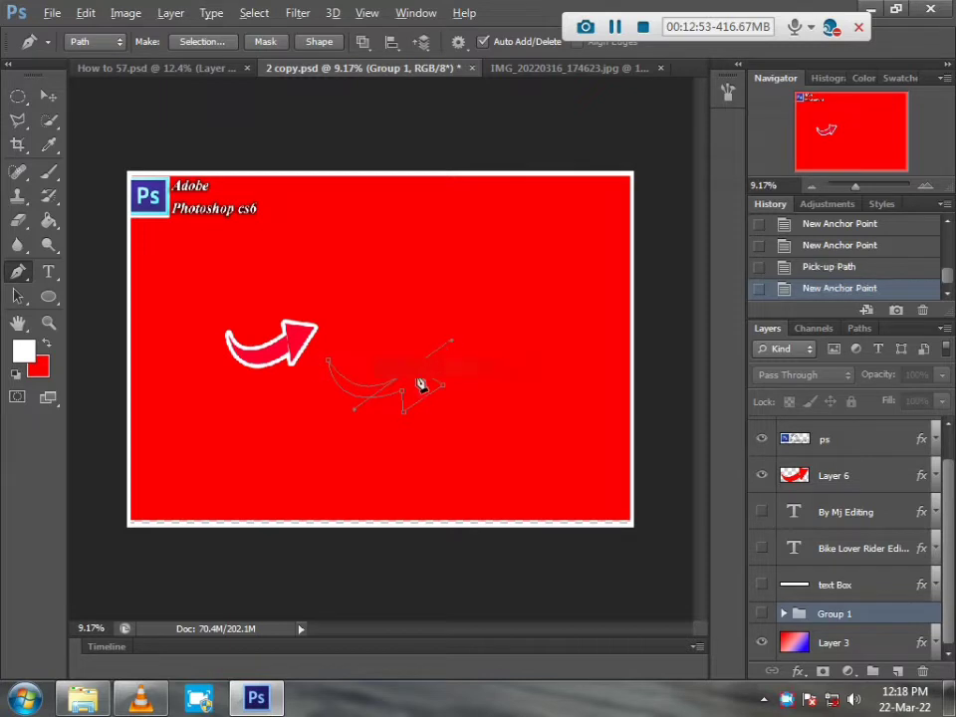
left_click(404, 386)
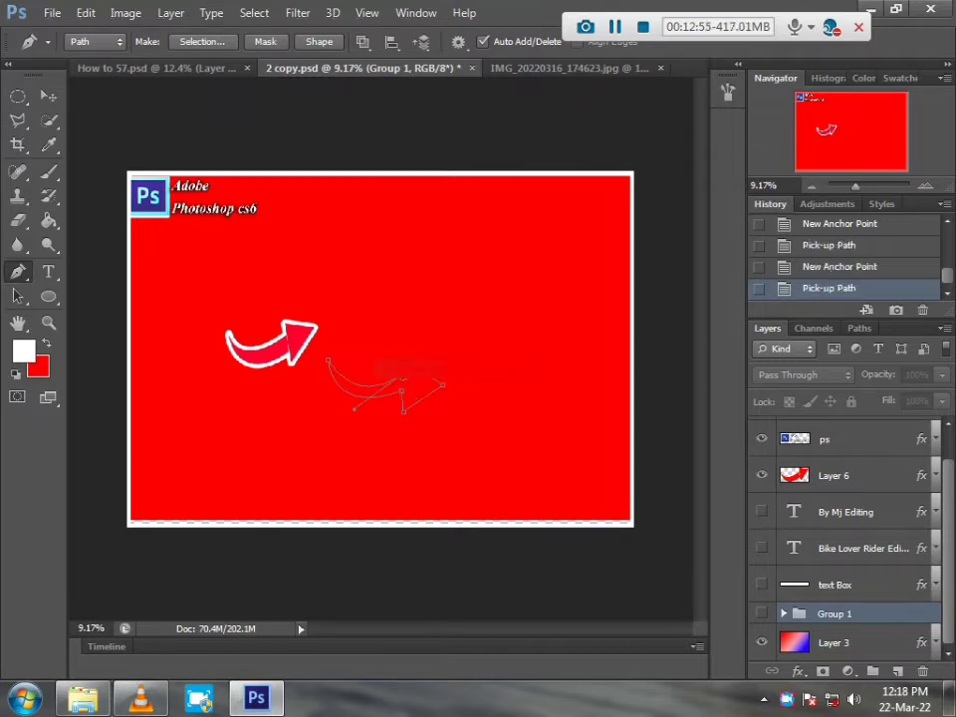
left_click(411, 379)
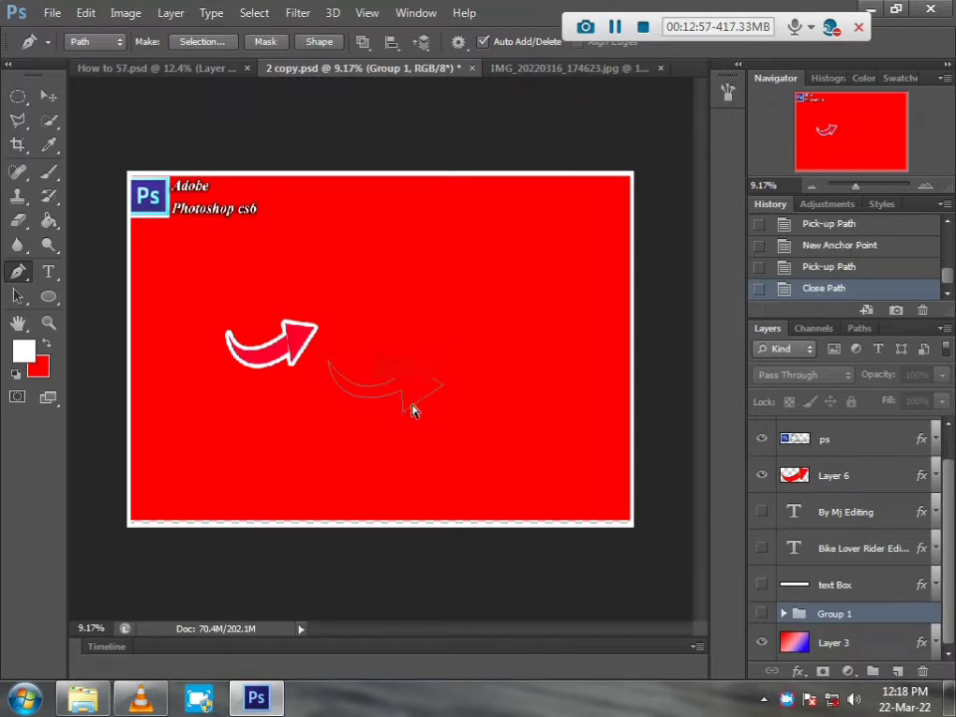
- Step the history back and forward over the path closing, and convert the closed arrow path to a selection
left_click(842, 265)
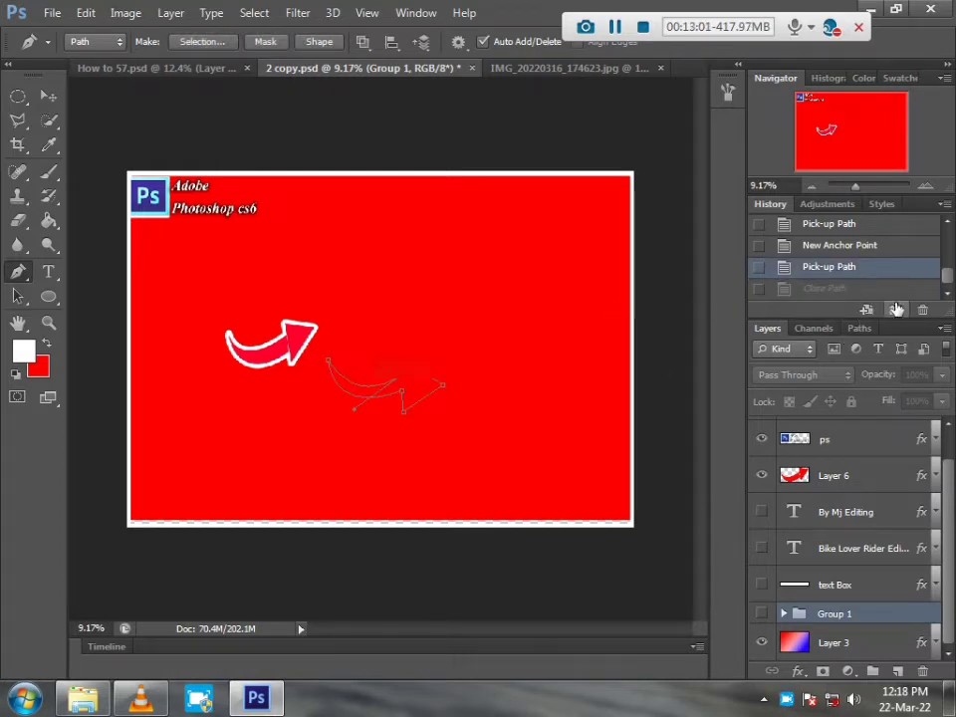
left_click(846, 289)
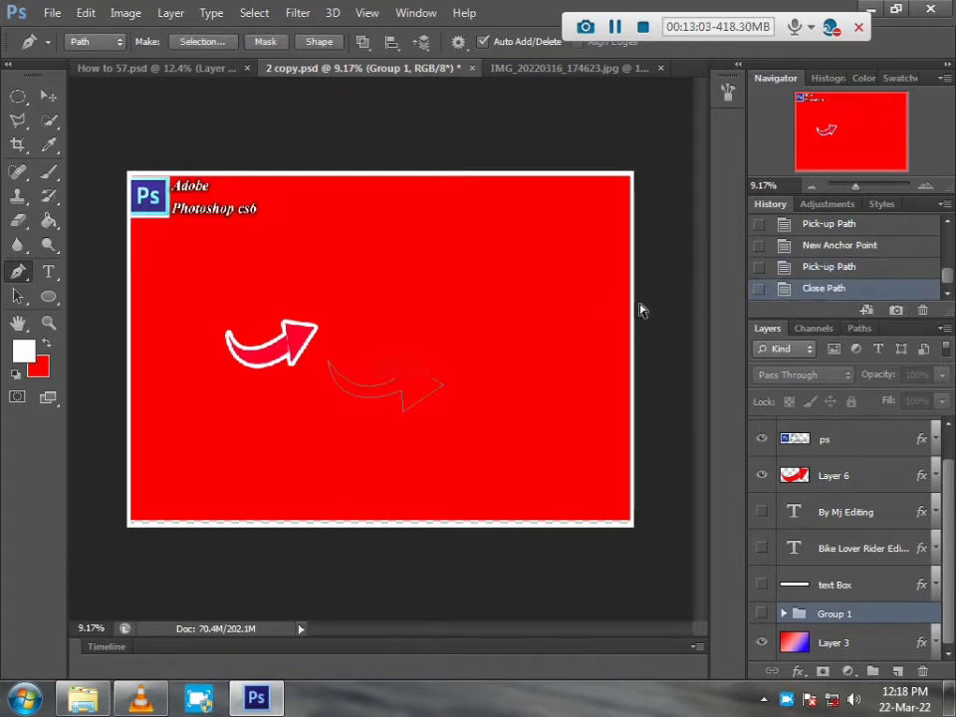
key("ctrl+Return")
scroll(417, 411, "up", 2)
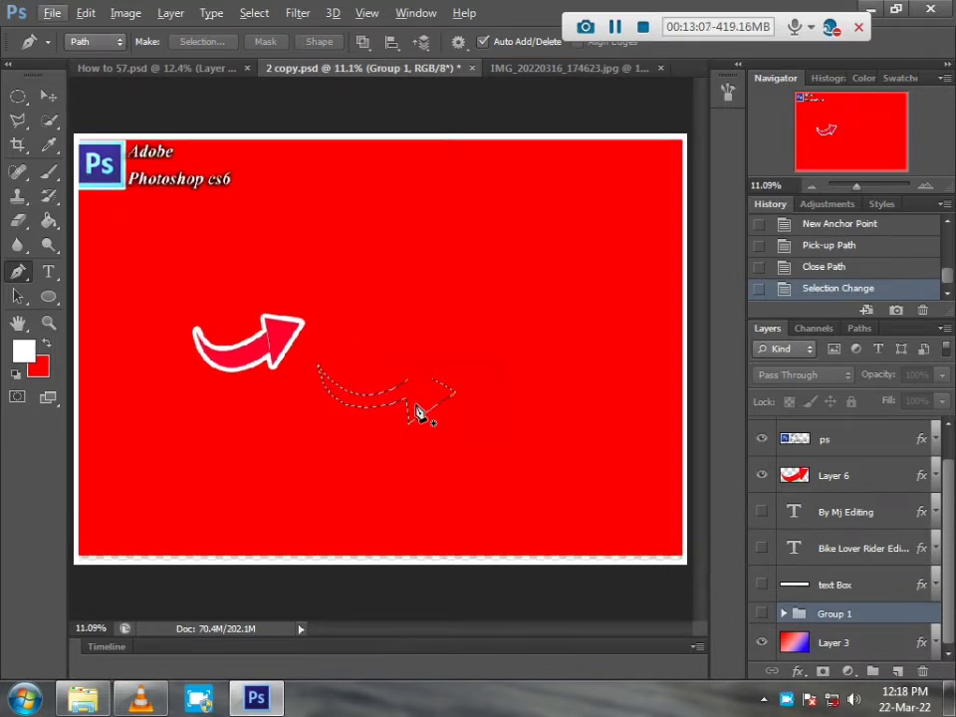
- Undo the arrow selection and its pen path by returning the history to the Crop state
left_click(829, 264)
scroll(834, 259, "up", 2)
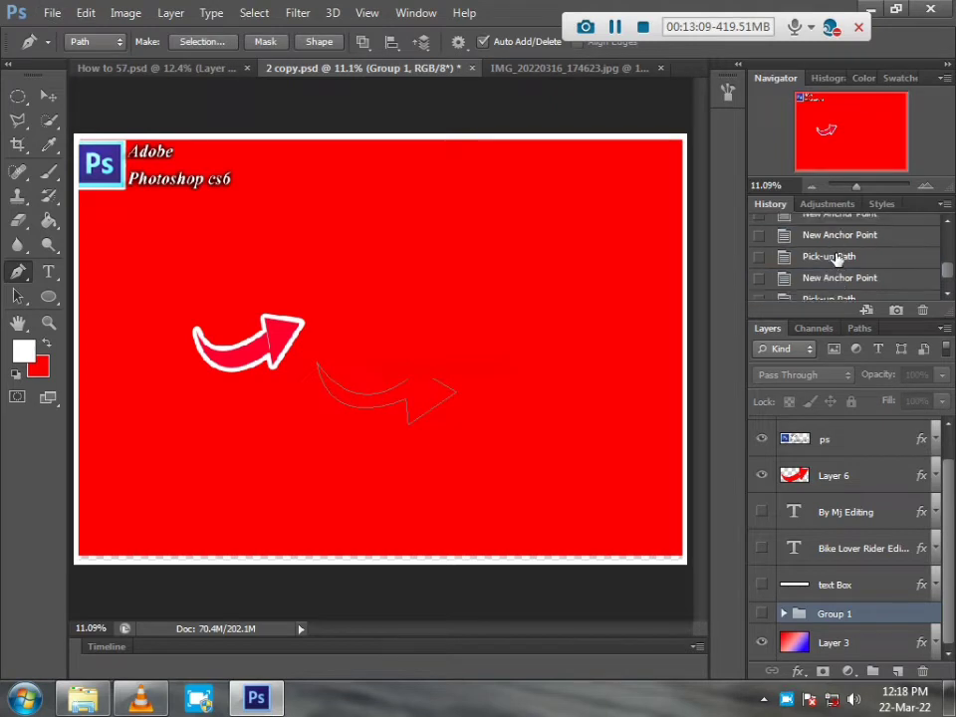
scroll(834, 259, "up", 3)
left_click(812, 264)
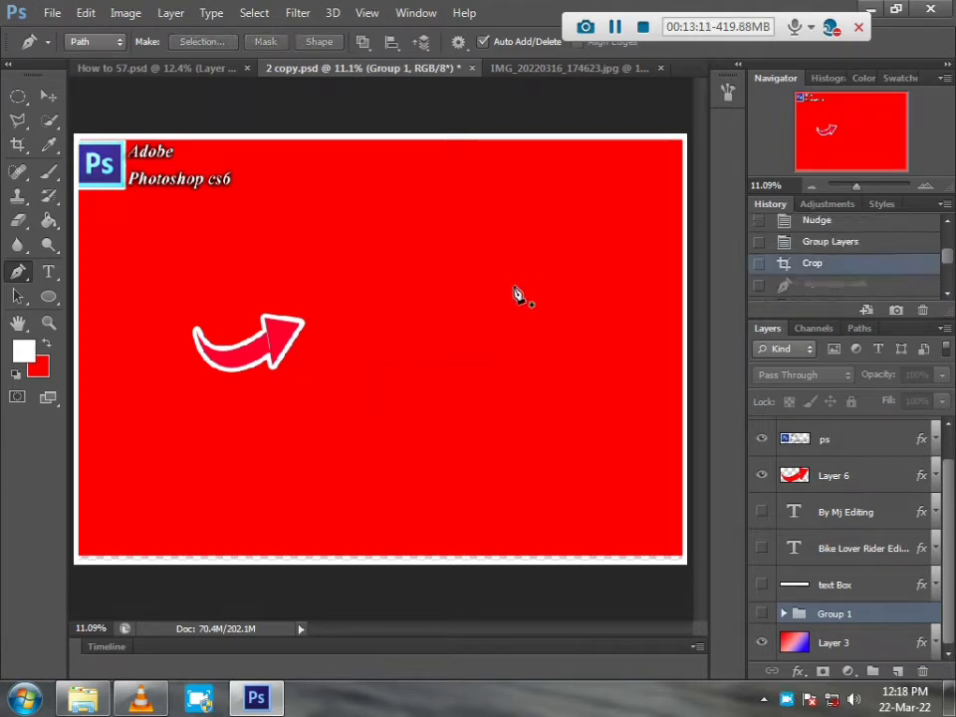
- Switch to the Move tool and select the arrow of Layer 6 on the canvas
scroll(500, 328, "down", 1)
scroll(501, 328, "down", 1)
key("v")
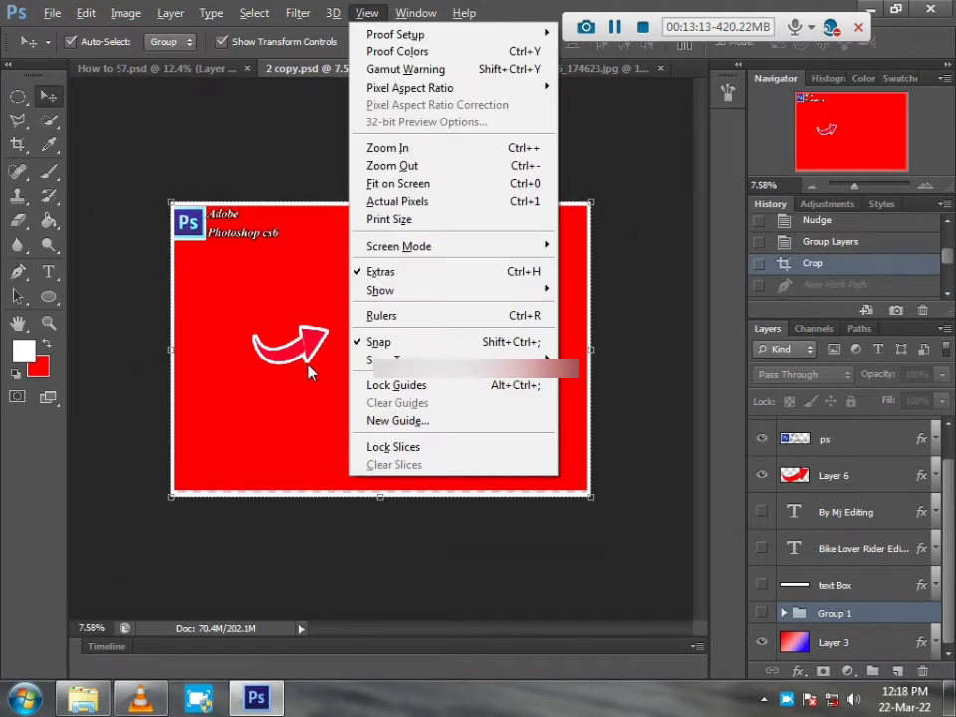
left_click(308, 370)
left_click(307, 355)
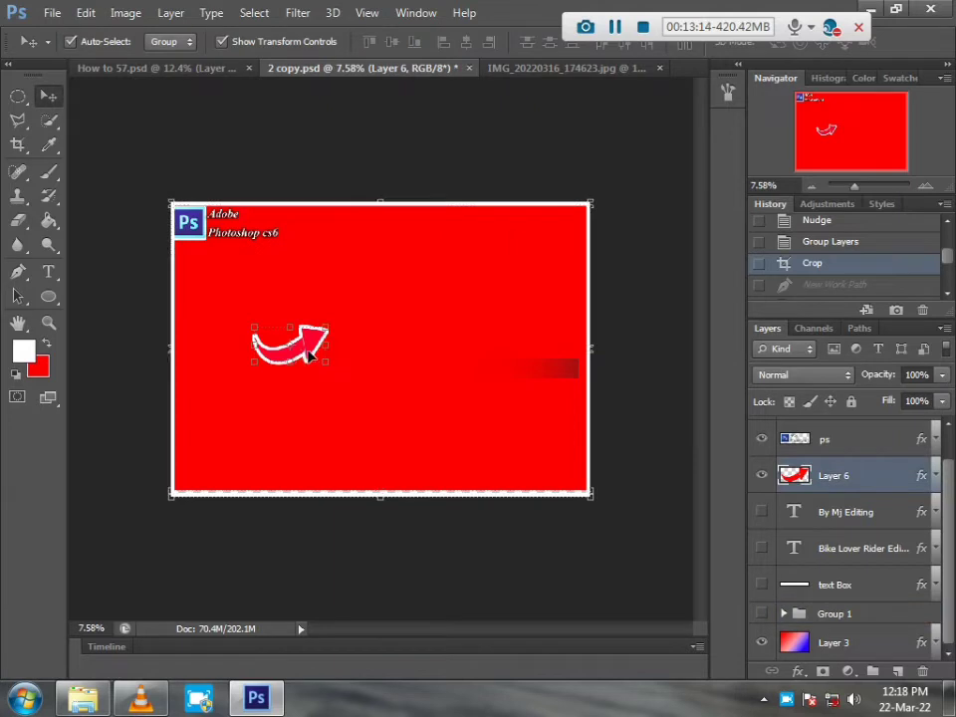
- Show the By Mj Editing text layer and move its text slightly down and to the left on the canvas
left_click(762, 513)
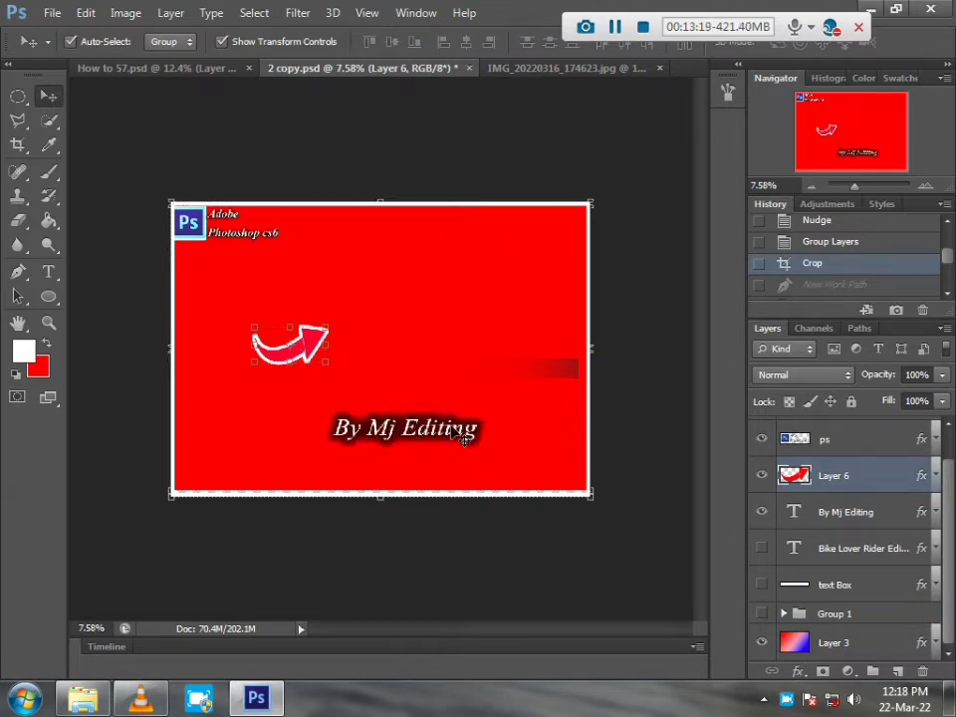
left_click_drag(463, 436, 414, 445)
left_click(667, 425)
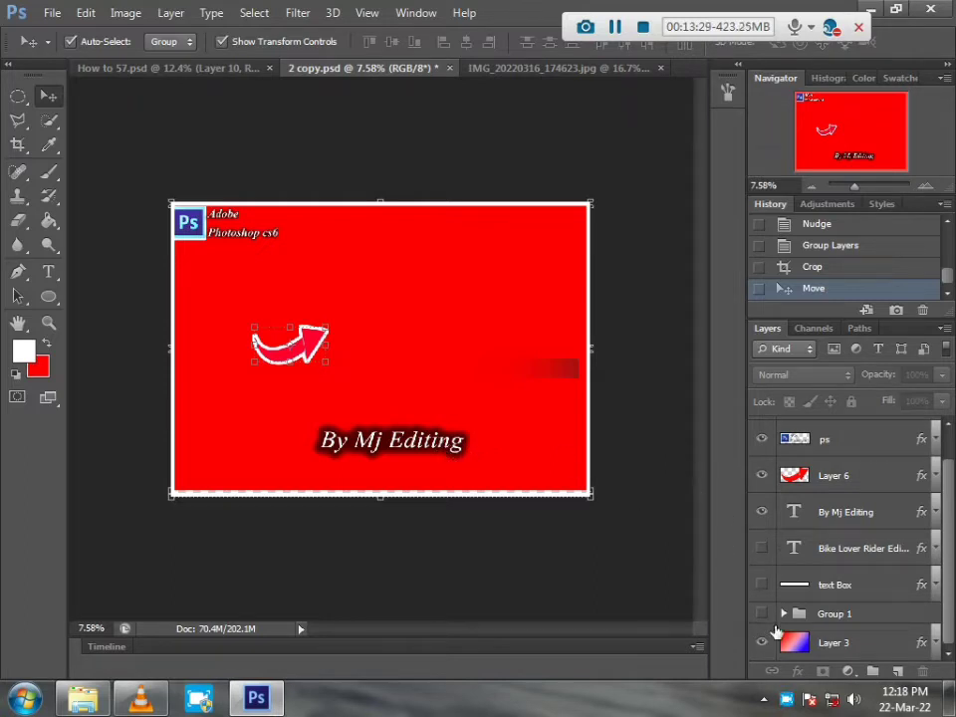
- View the edited photo in How to 57.psd and the original IMG_20220316_174623.jpg, and return to 2 copy.psd
left_click(219, 70)
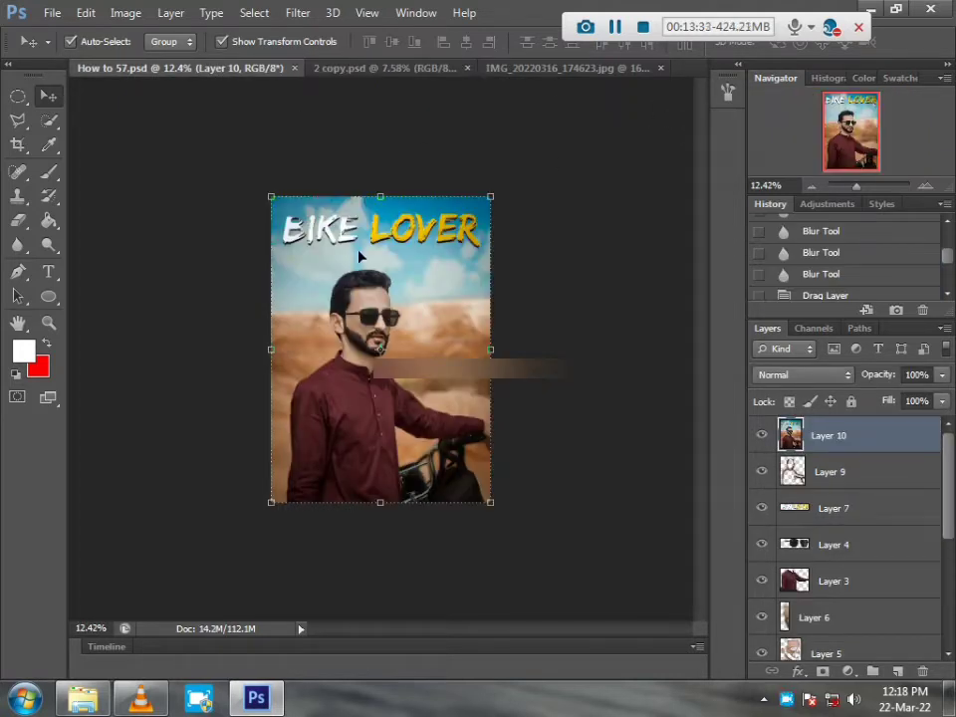
left_click(564, 71)
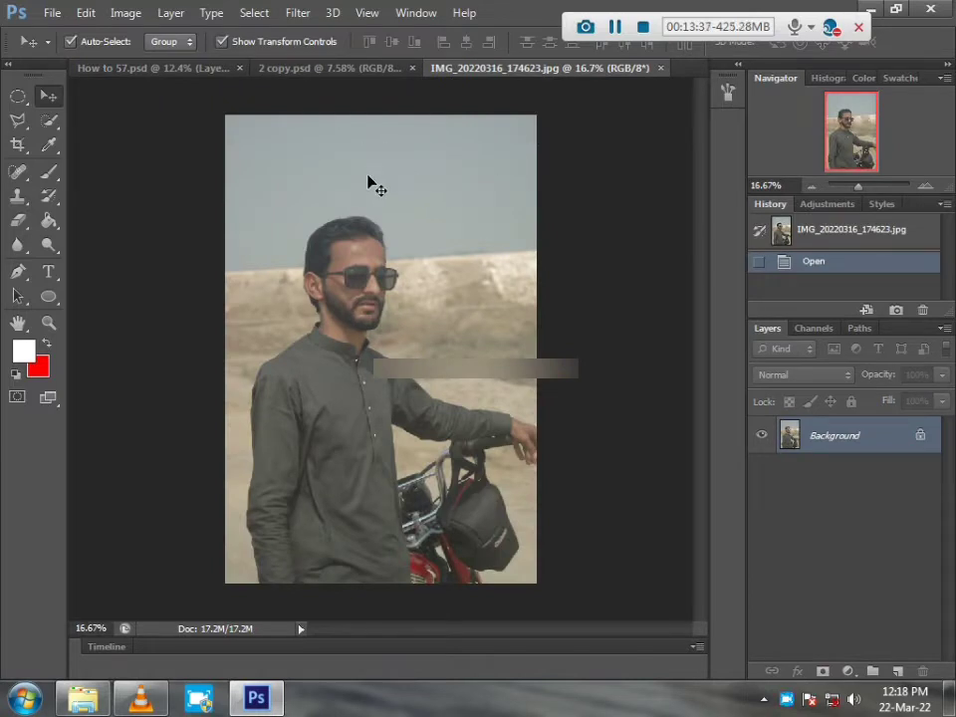
left_click_drag(334, 182, 320, 73)
left_click(516, 276)
left_click(366, 70)
scroll(822, 473, "down", 1)
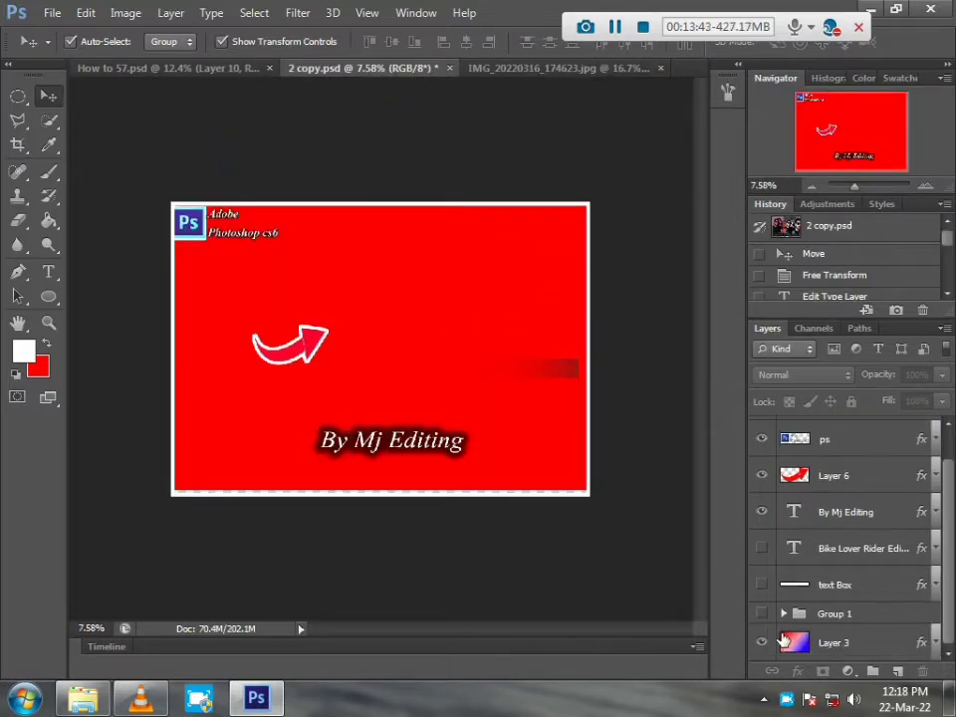
- Show Group 1 and expand it to list its photo layers
left_click(760, 613)
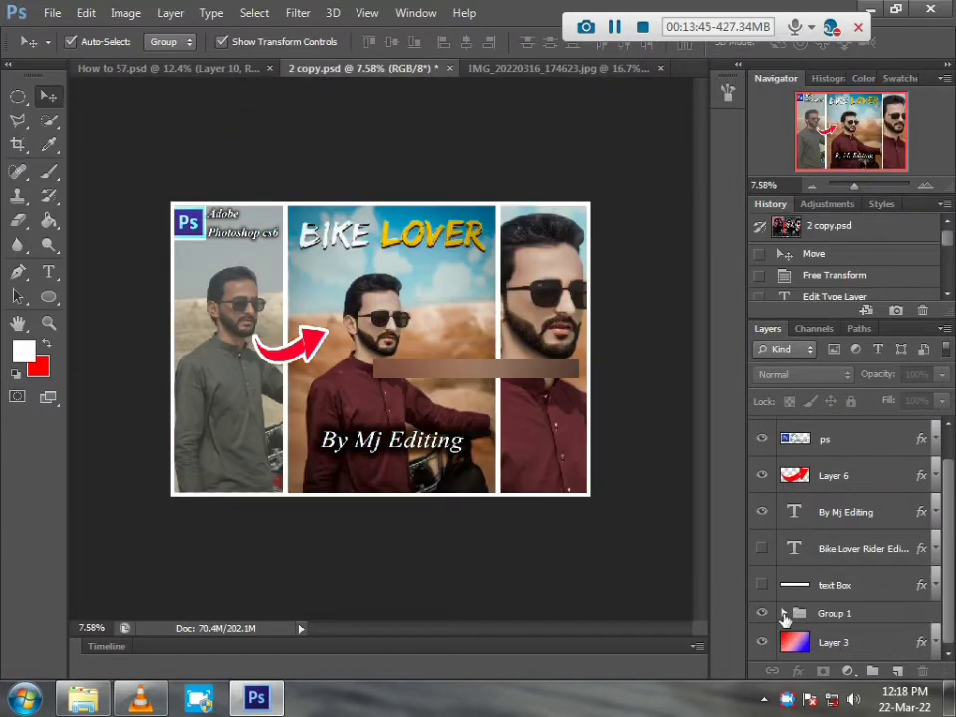
left_click(784, 613)
scroll(784, 616, "down", 3)
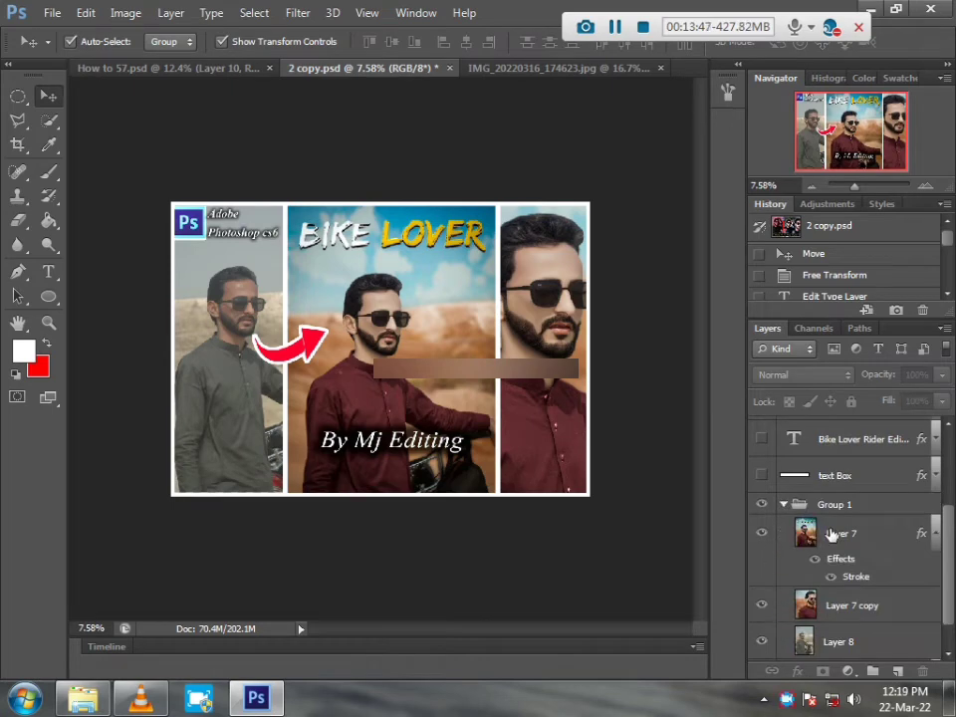
- Hide Layer 7 and show it again, and hide Layer 7 copy and Layer 8 in Group 1
left_click(762, 533)
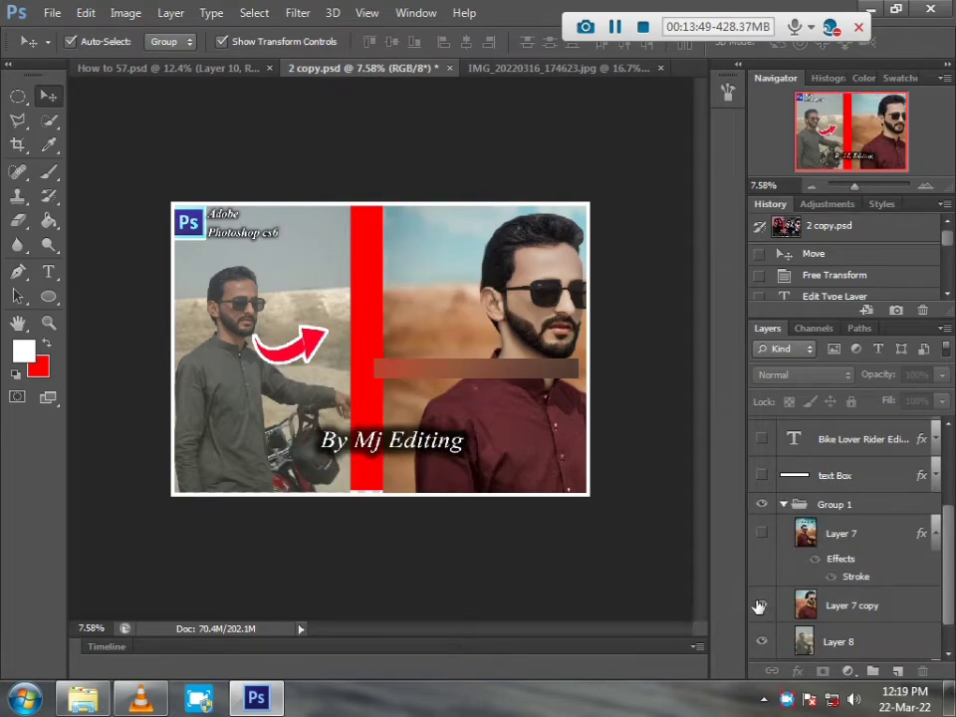
left_click(763, 533)
left_click(762, 604)
scroll(764, 616, "down", 1)
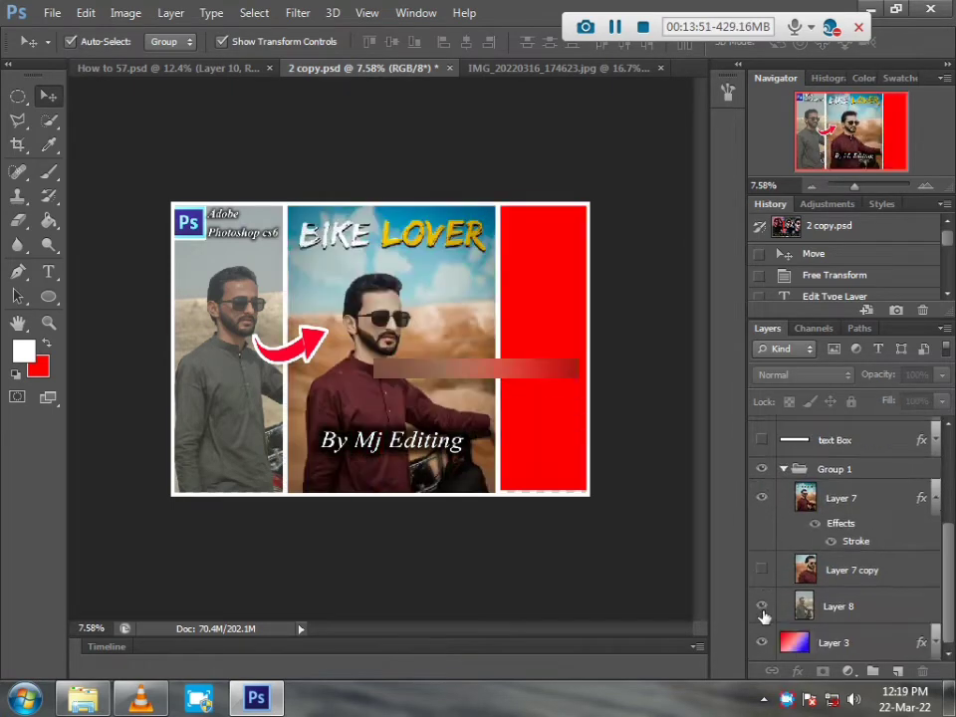
left_click(761, 606)
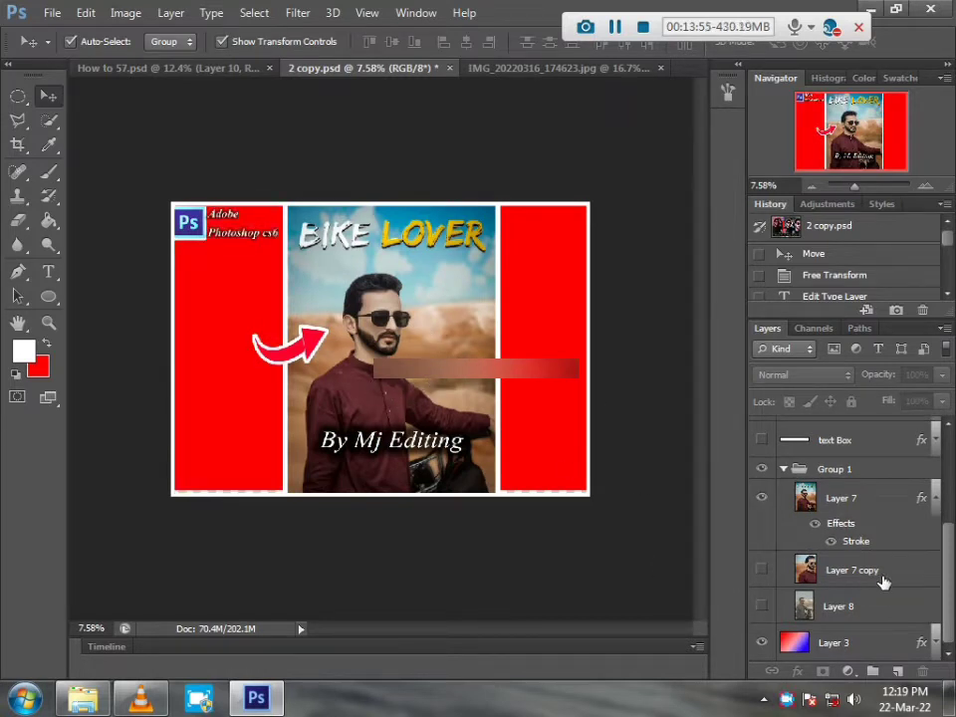
- View the layer style settings of Layer 7 copy and close them without changing anything
left_click(921, 576)
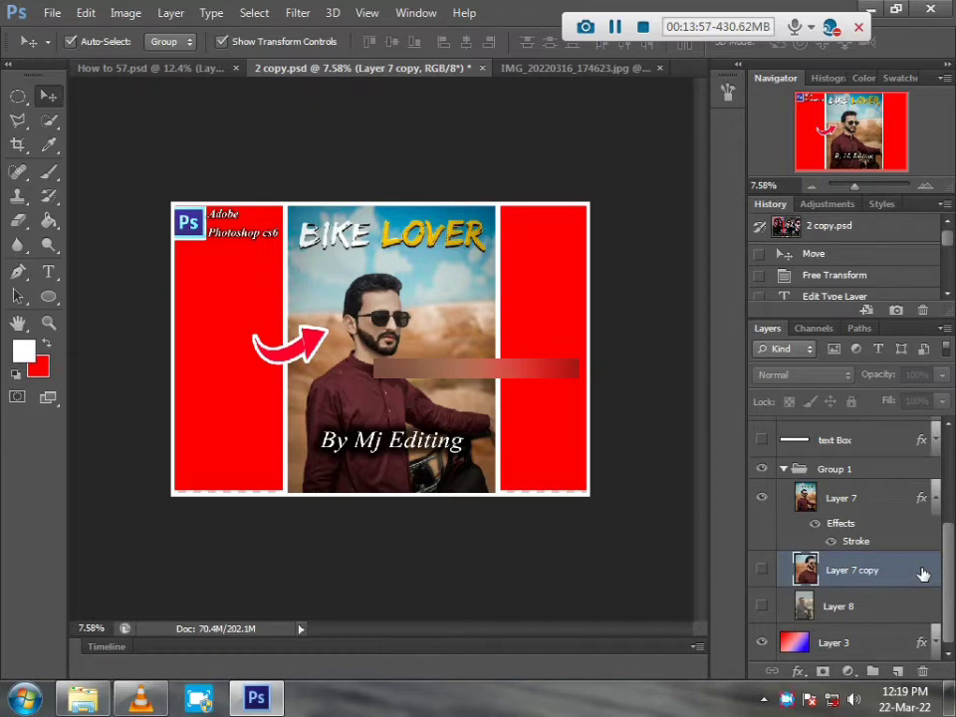
double_click(921, 575)
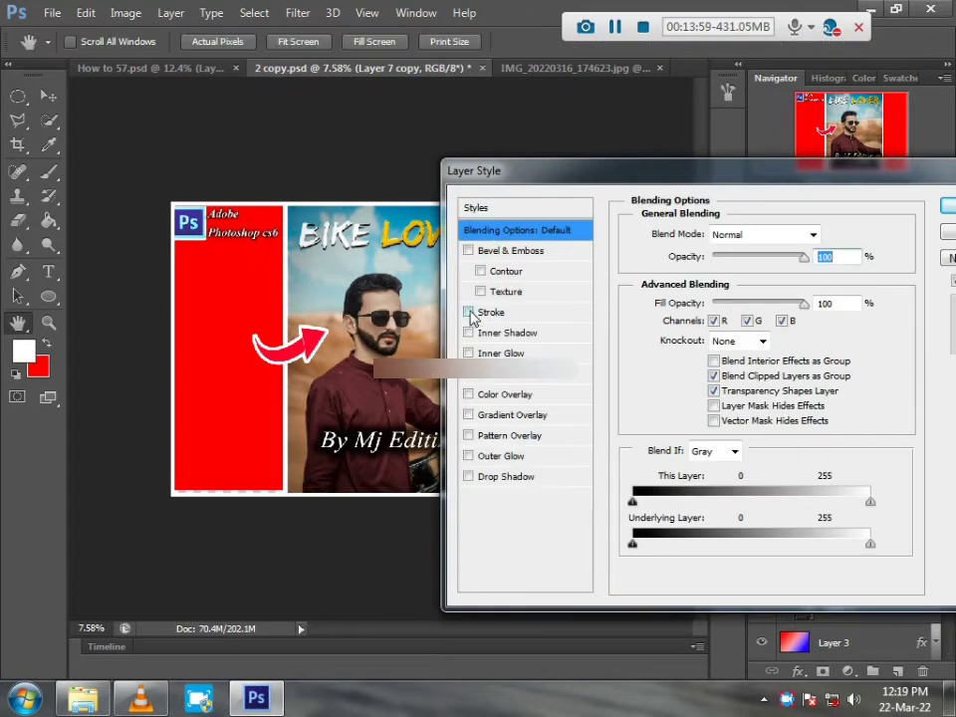
left_click(946, 207)
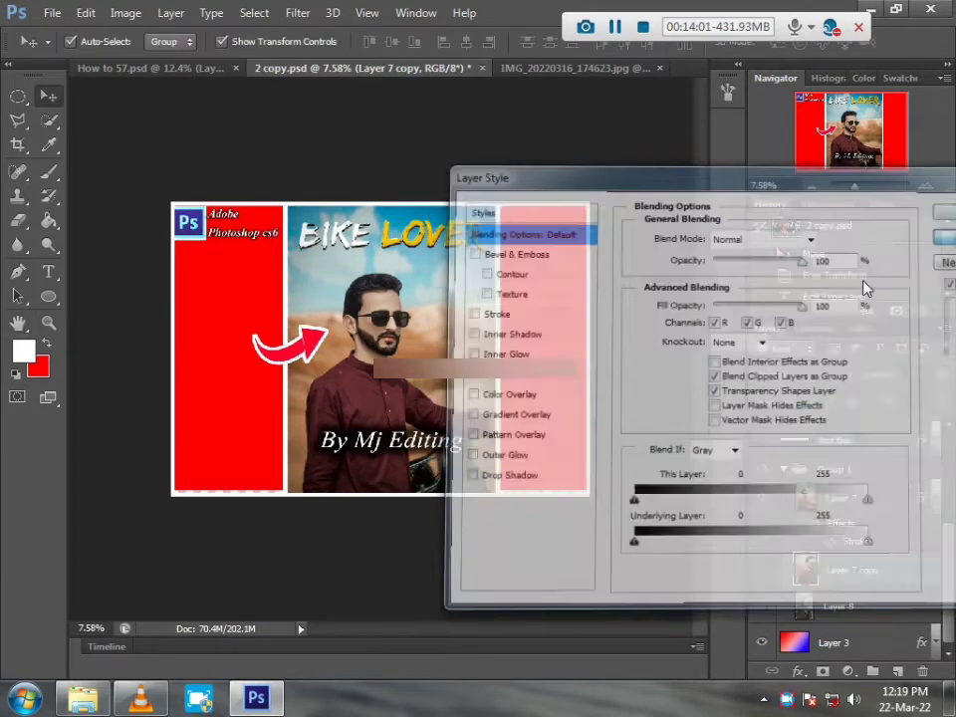
- Turn off the Stroke effect in the layer style of Layer 7
left_click(883, 503)
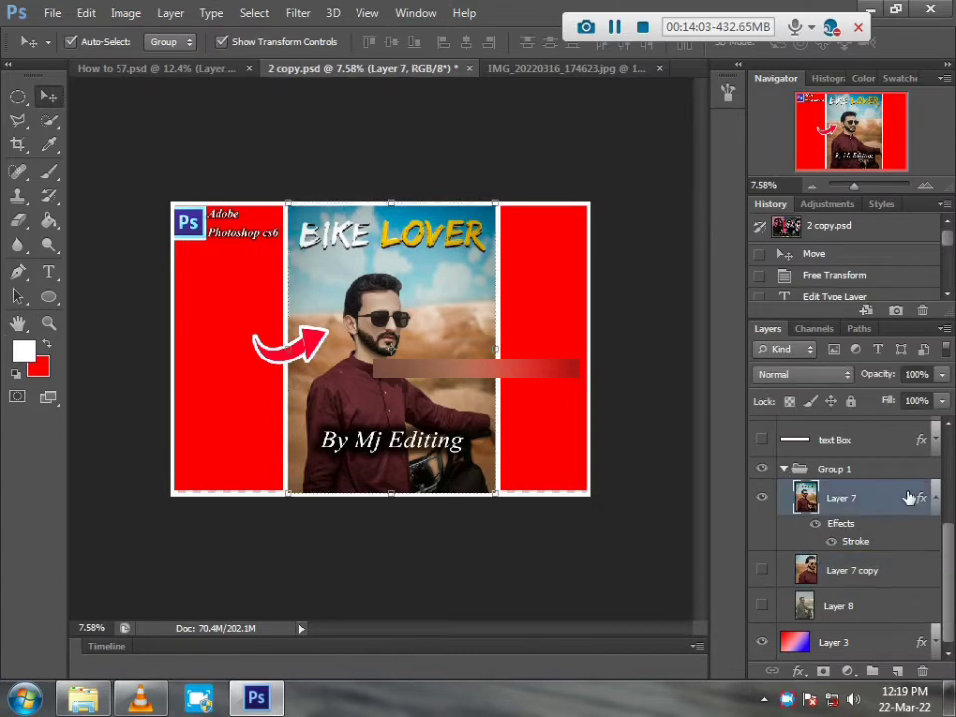
double_click(909, 494)
left_click(468, 312)
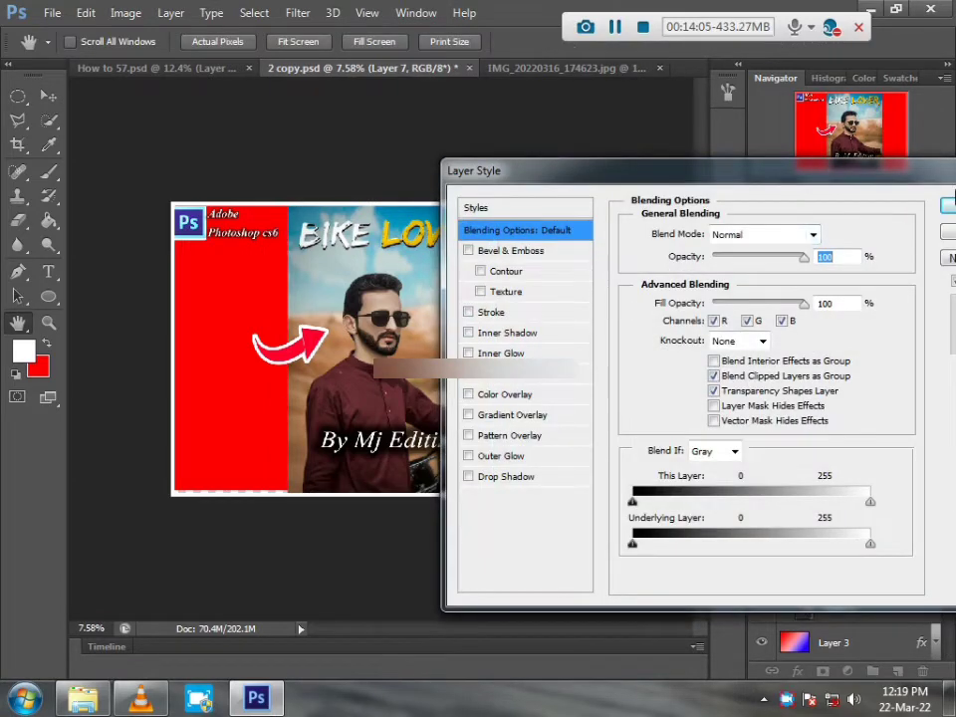
left_click(946, 206)
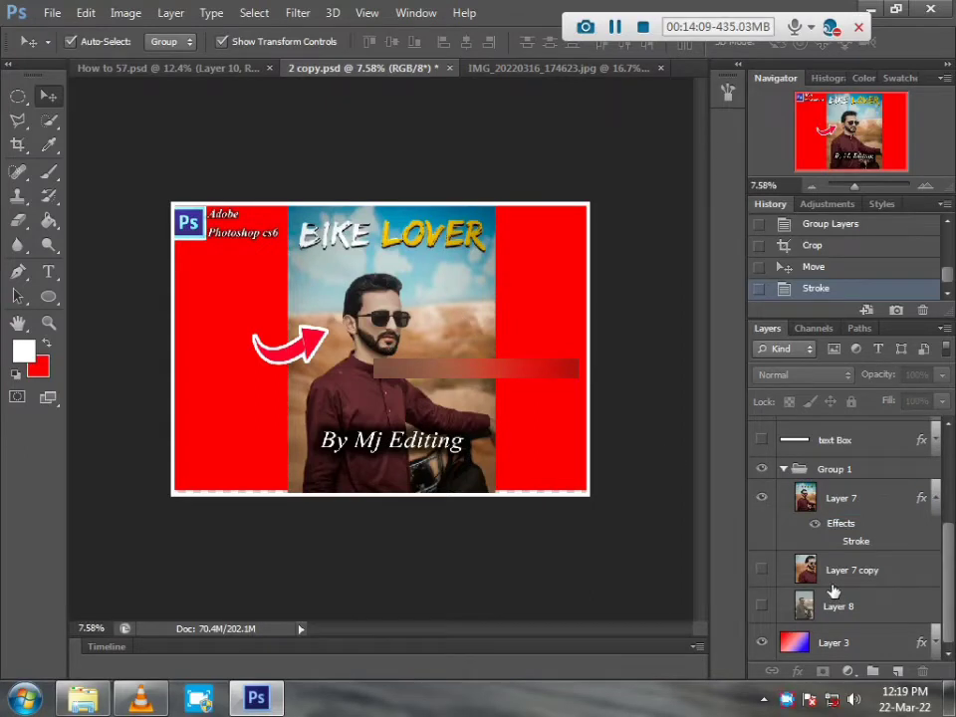
- Show Layer 8, try moving the grouped photos slightly, and undo the move
left_click(762, 605)
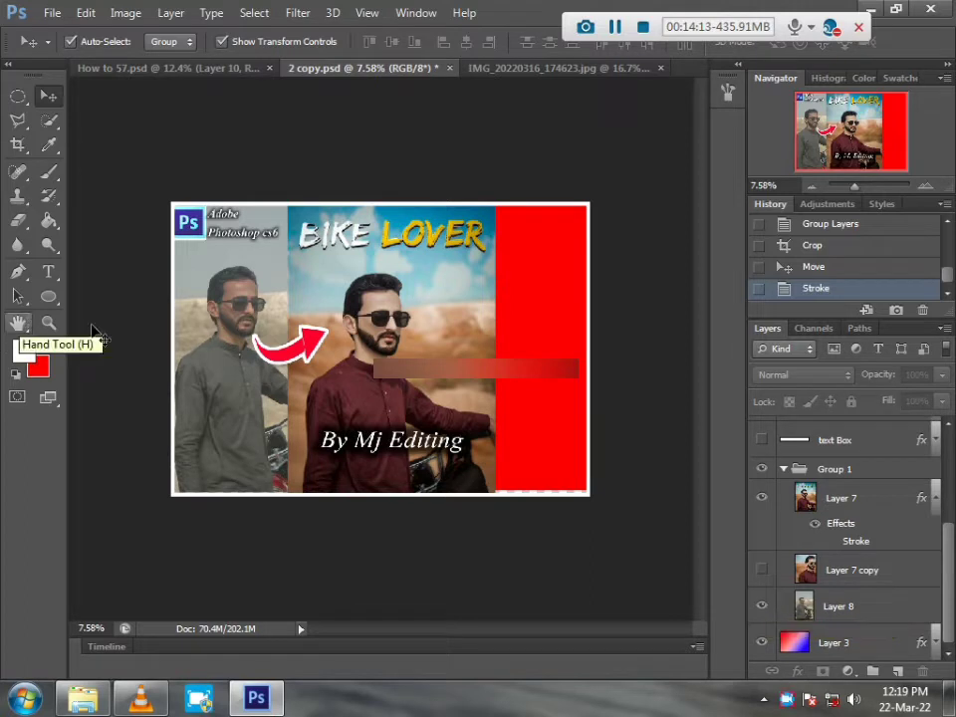
left_click(227, 378)
mouse_move(227, 378)
left_mouse_down()
mouse_move(224, 309)
mouse_move(235, 325)
mouse_move(230, 371)
left_mouse_up()
left_click(834, 266)
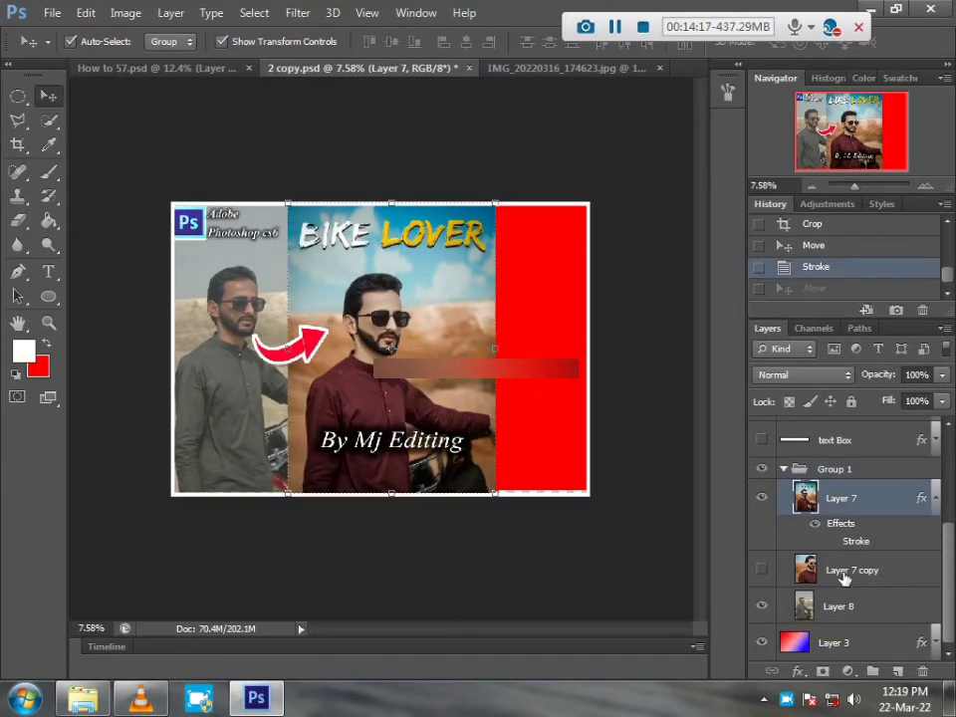
- Ungroup Group 1 and select Layer 8 on its own
left_click(833, 468)
right_click(832, 468)
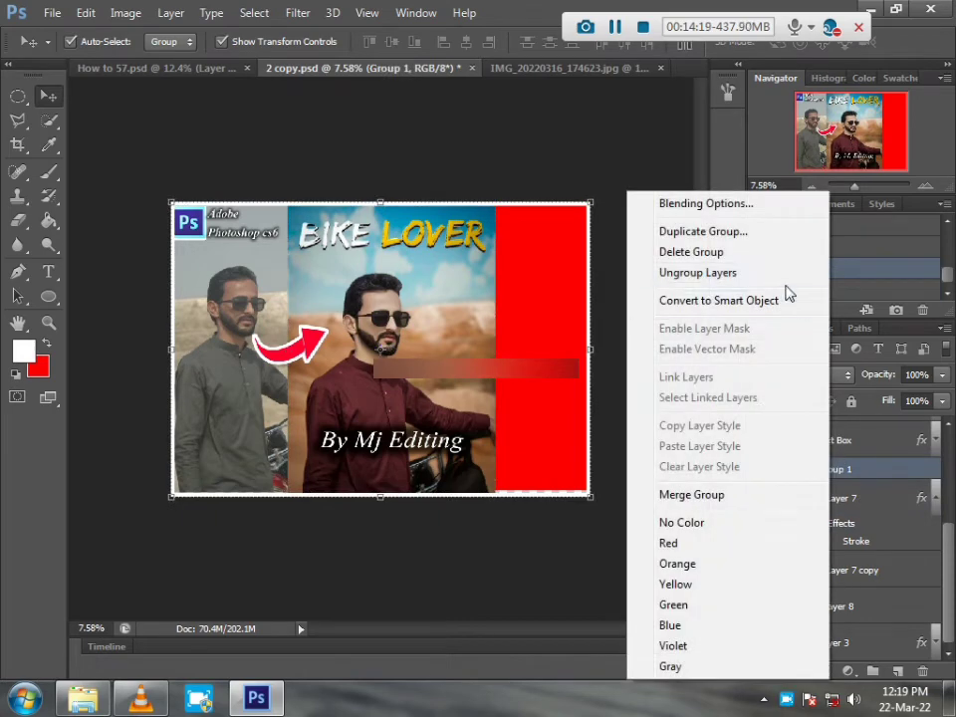
left_click(702, 273)
left_click(784, 603)
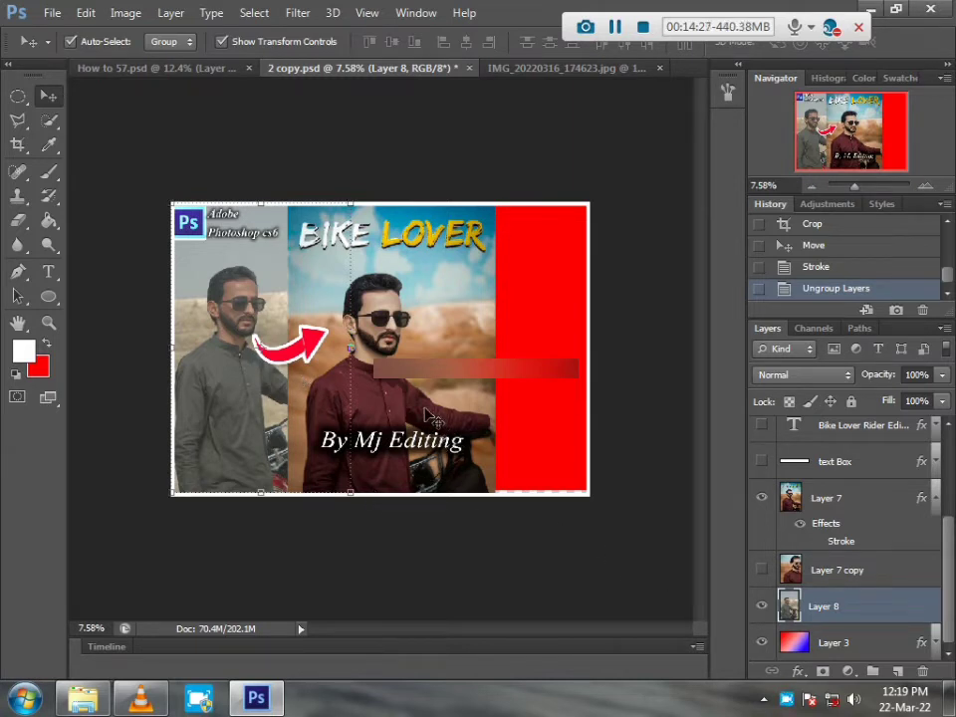
- Try duplicating Layer 7 and undo the copy
left_click(446, 418)
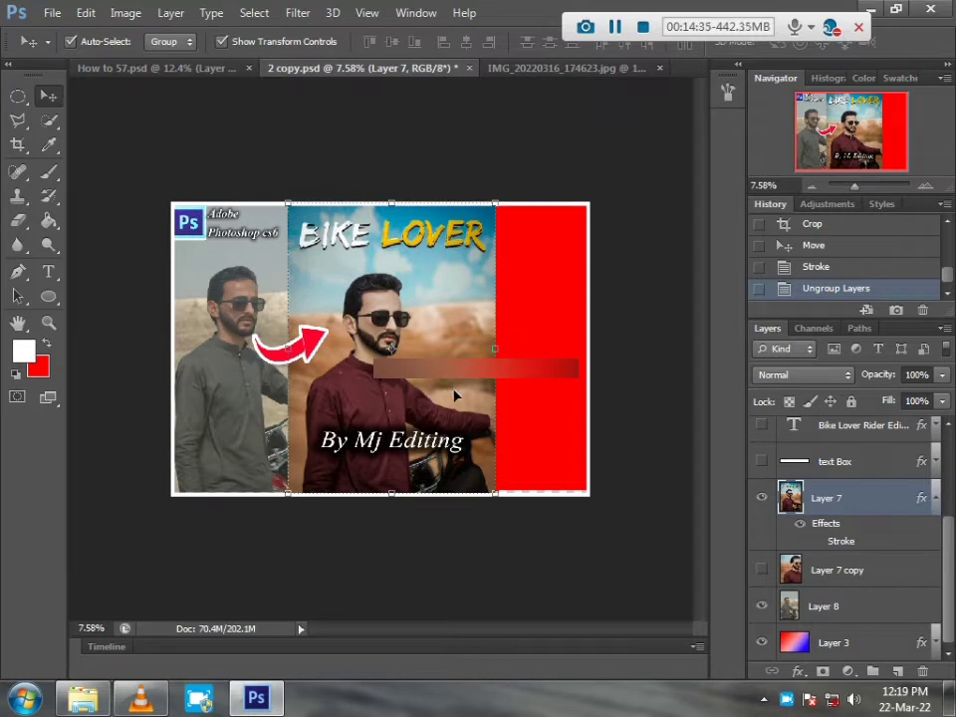
key("ctrl+j")
key("p")
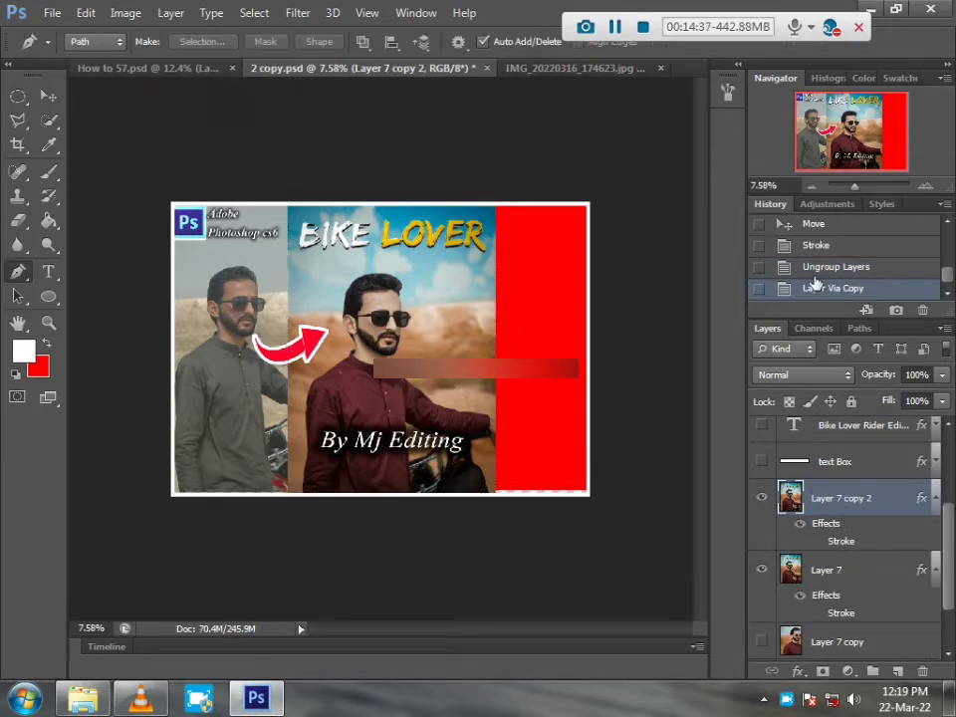
left_click(812, 269)
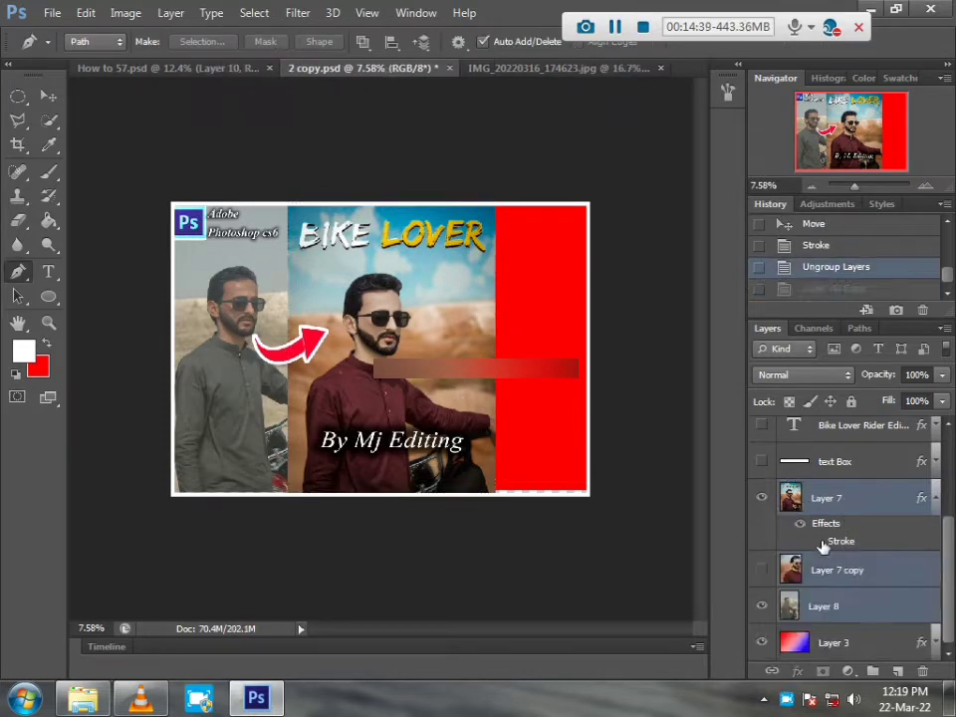
- Select Layer 7 copy, make it visible, and undo the stray path point drawn over the photo
left_click(866, 570)
left_click(761, 571)
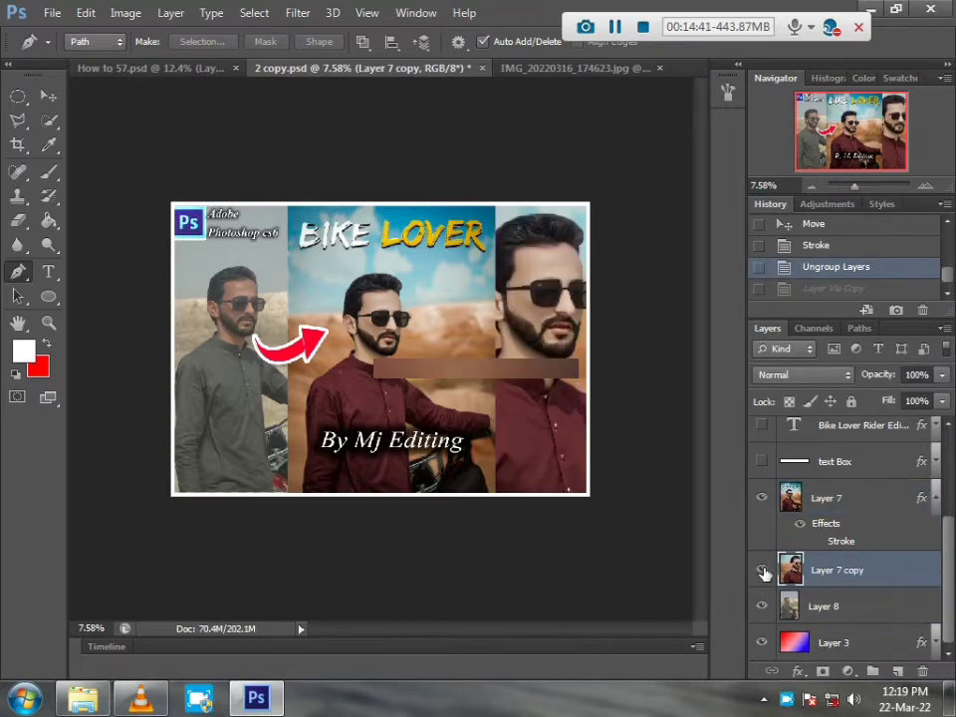
left_click(400, 292)
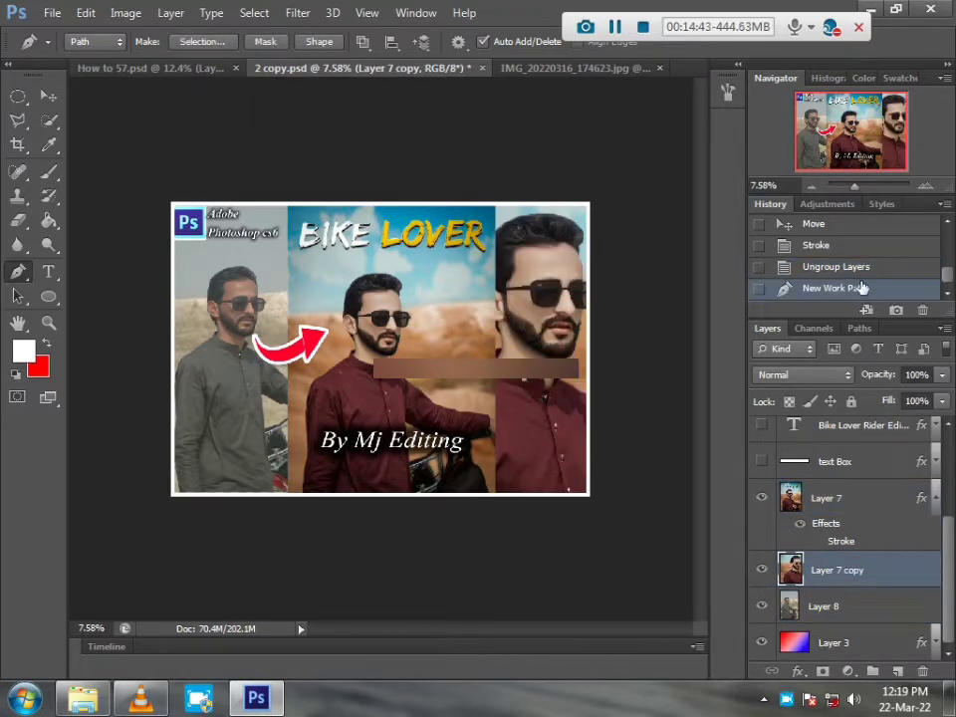
left_click(794, 267)
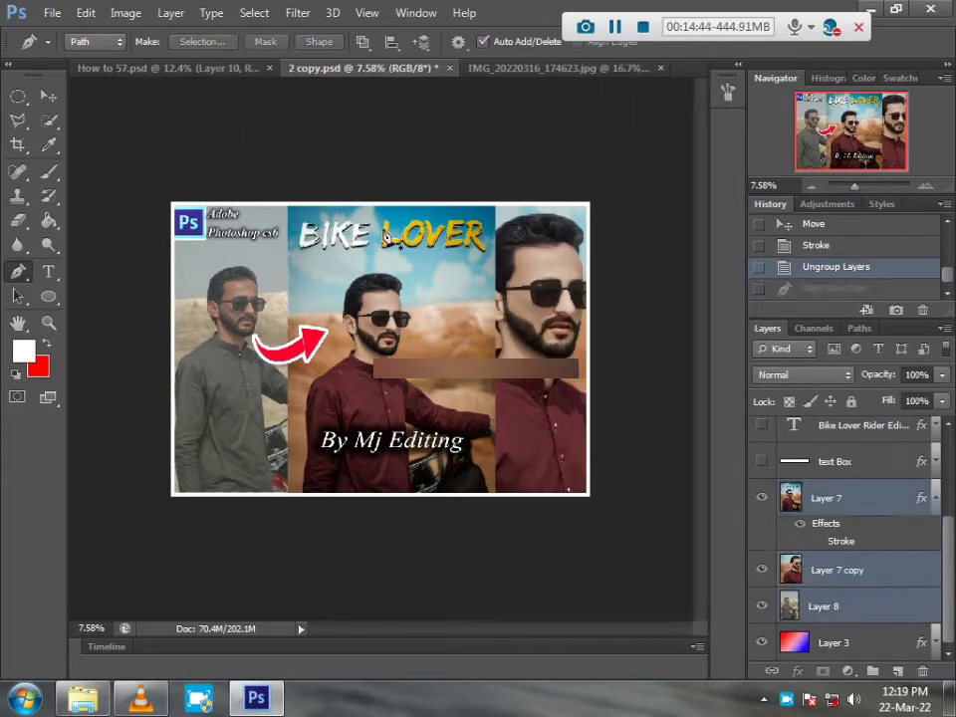
left_click(48, 95)
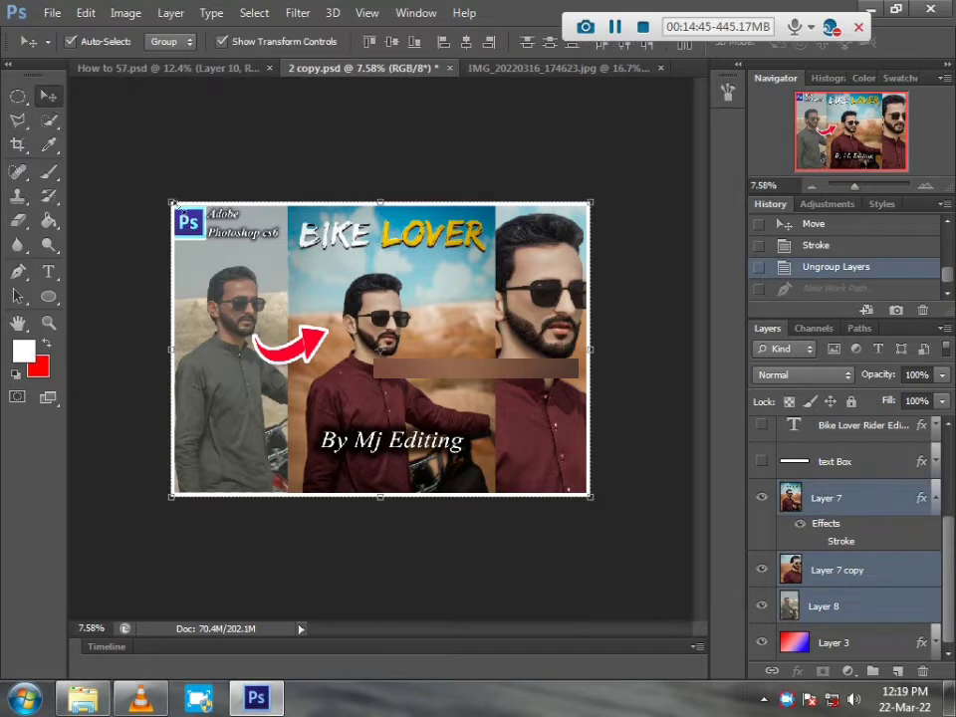
- Try moving Layer 7 copy slightly, and return to the history state right after the layers were ungrouped
left_click(853, 568)
mouse_move(537, 447)
left_mouse_down()
mouse_move(460, 443)
mouse_move(535, 445)
left_mouse_up()
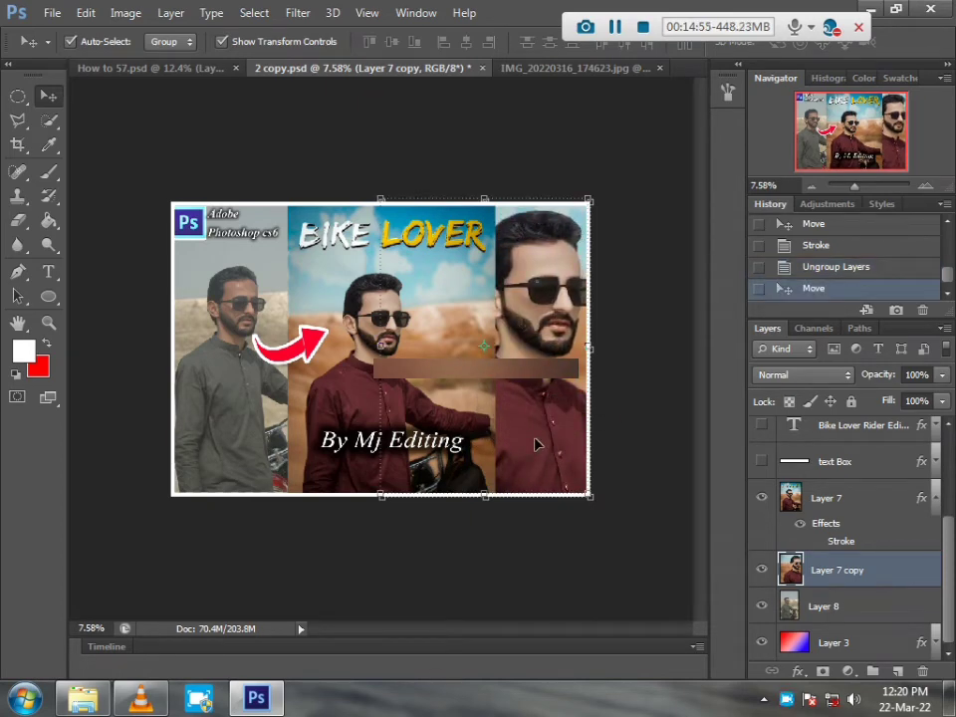
left_click(821, 255)
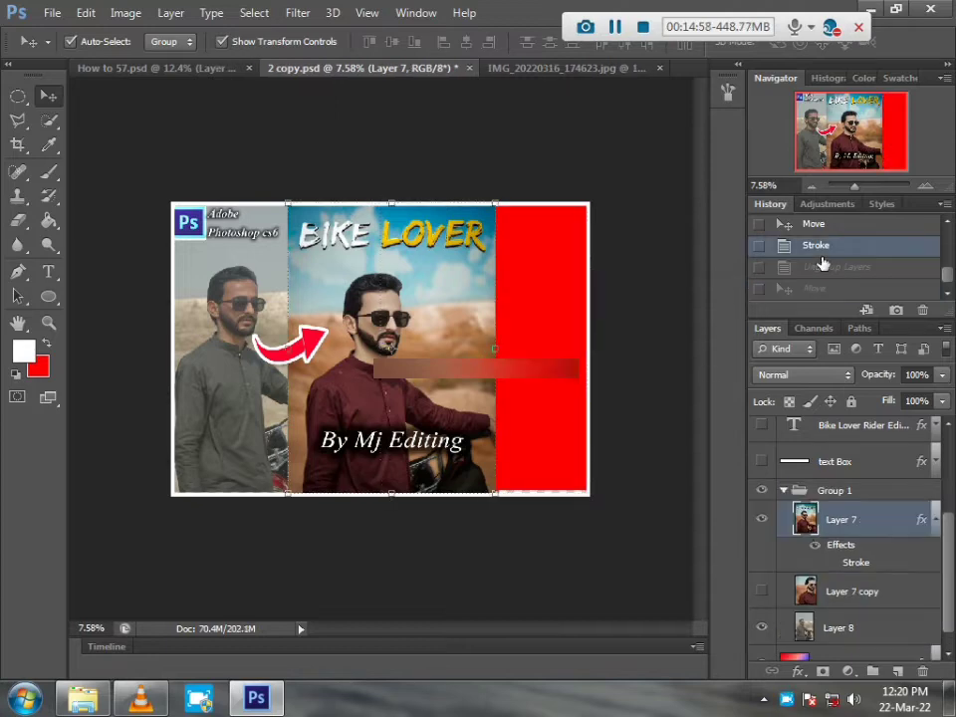
key("ctrl+shift+z")
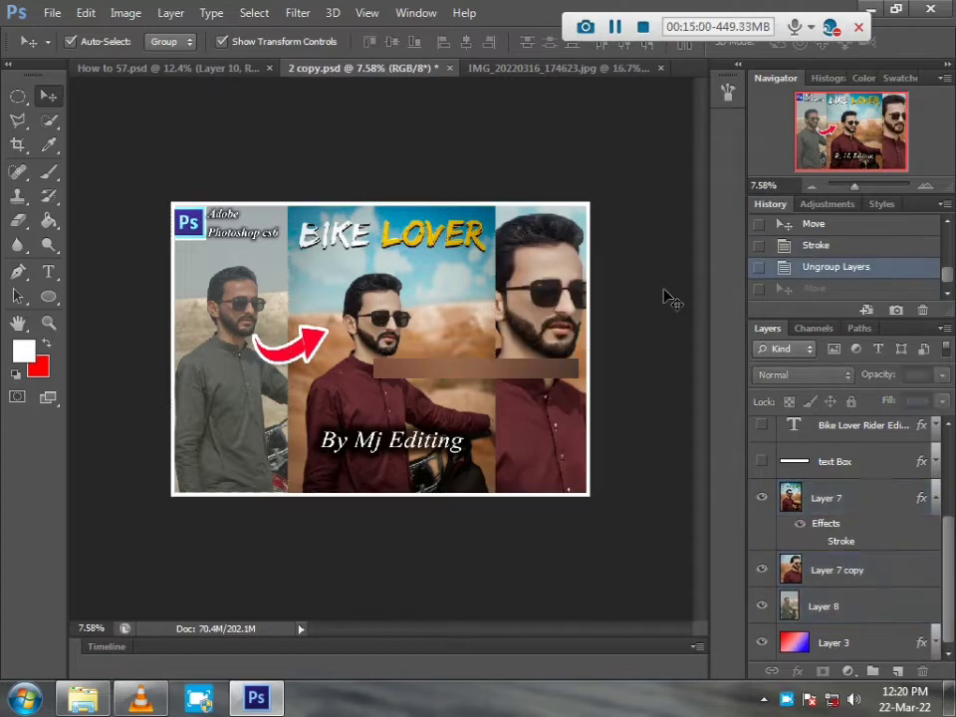
- Select Layer 7 copy, Layer 8 and Layer 7 one at a time on the canvas, and deselect all layers
left_click(535, 298)
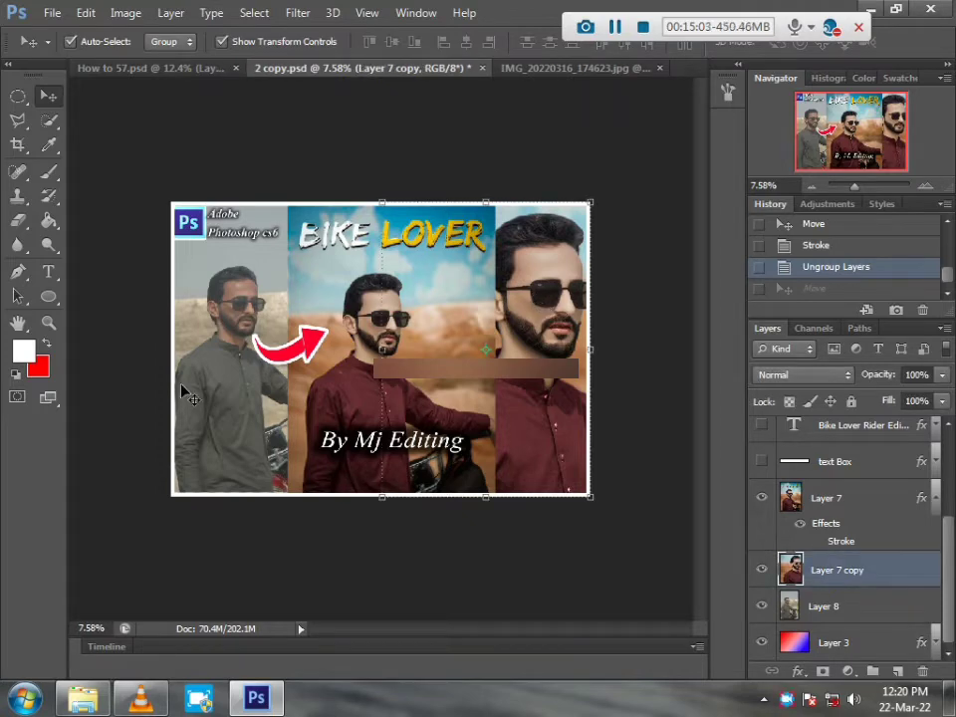
left_click(215, 395)
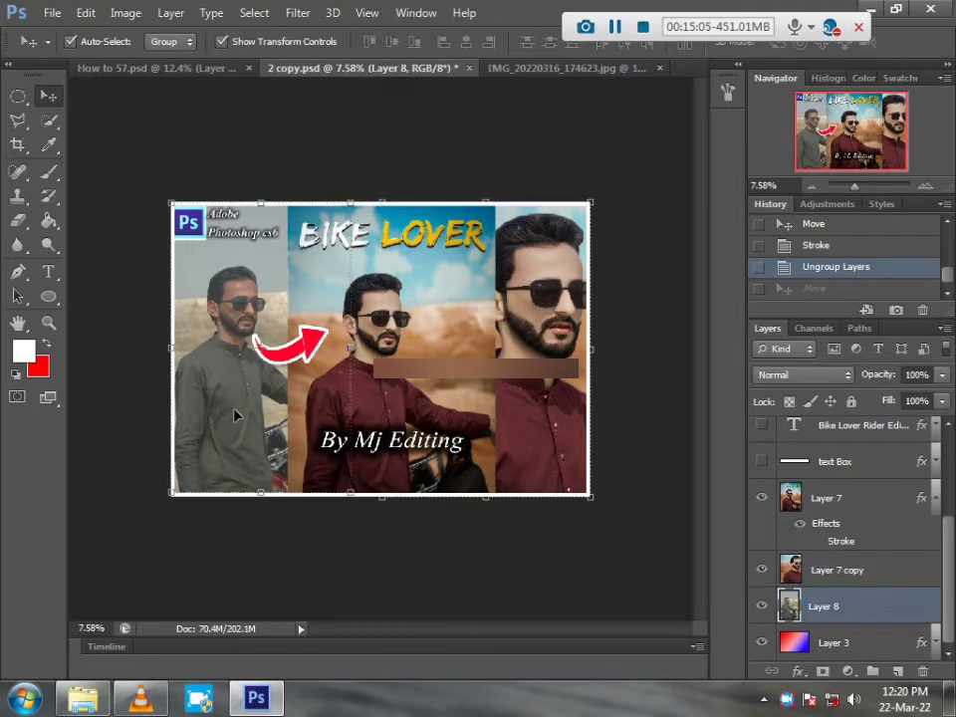
left_click(476, 403)
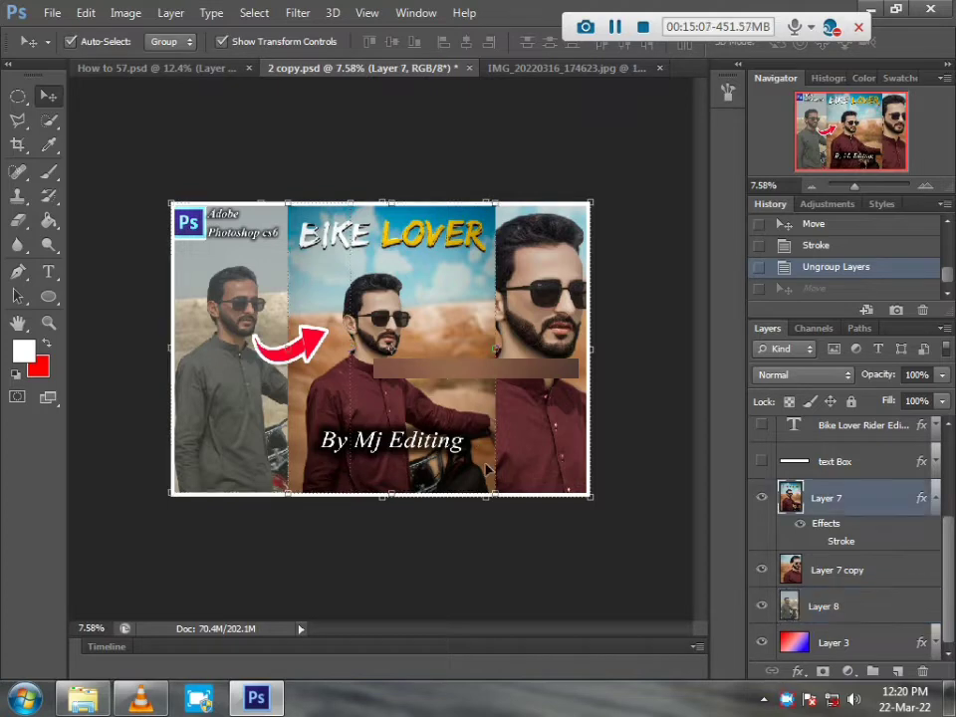
left_click(512, 580)
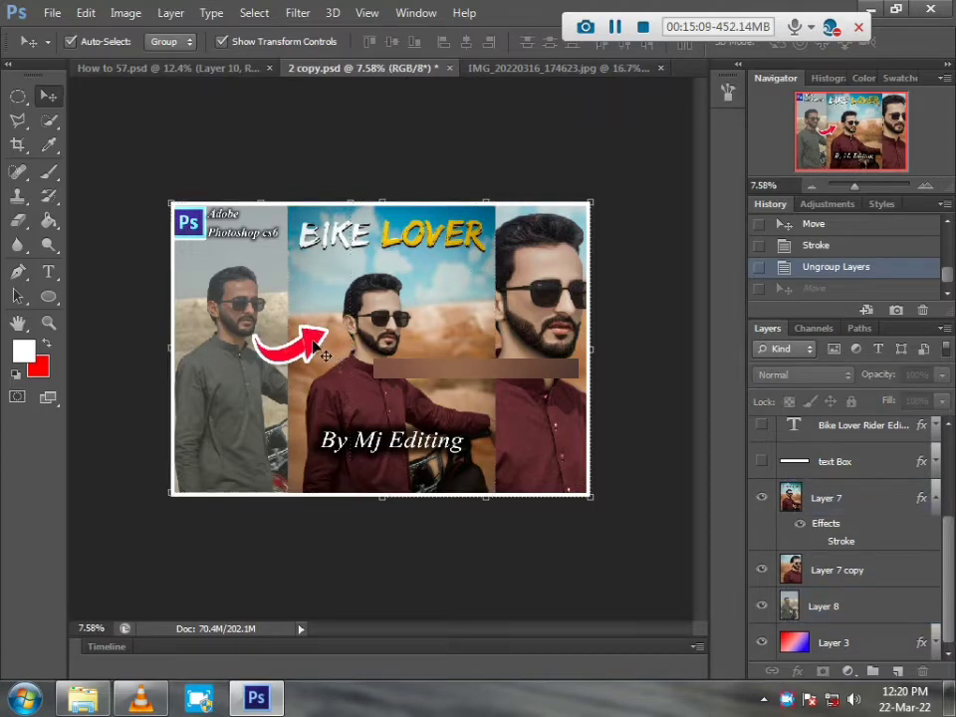
- Move the red arrow slightly down and the Photoshop logo slightly to the right, and deselect all layers
left_click_drag(326, 355, 324, 383)
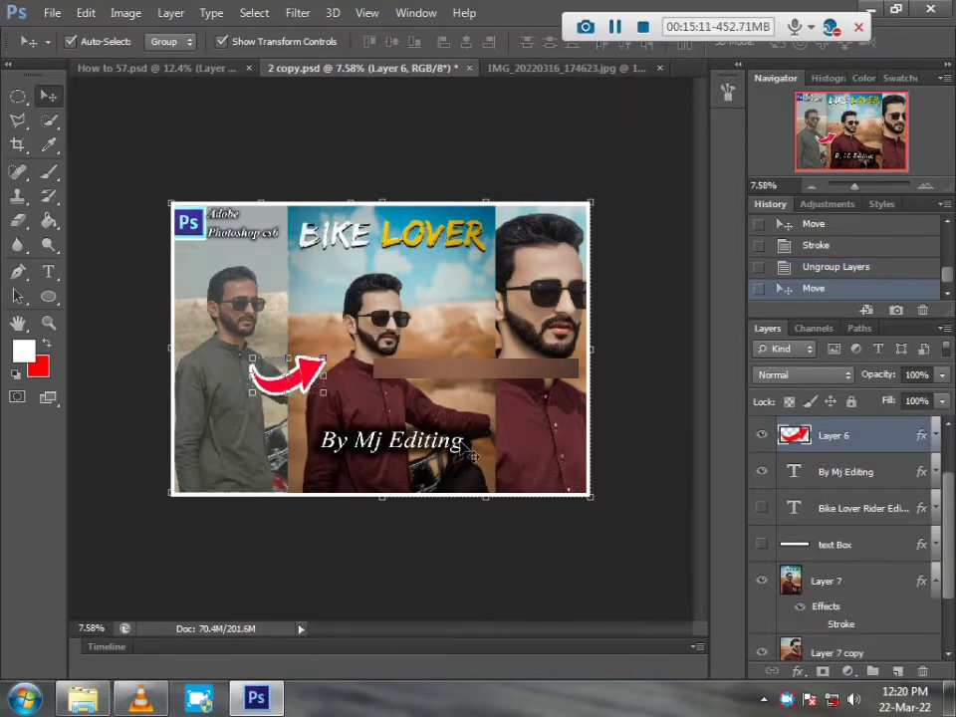
left_click(473, 455)
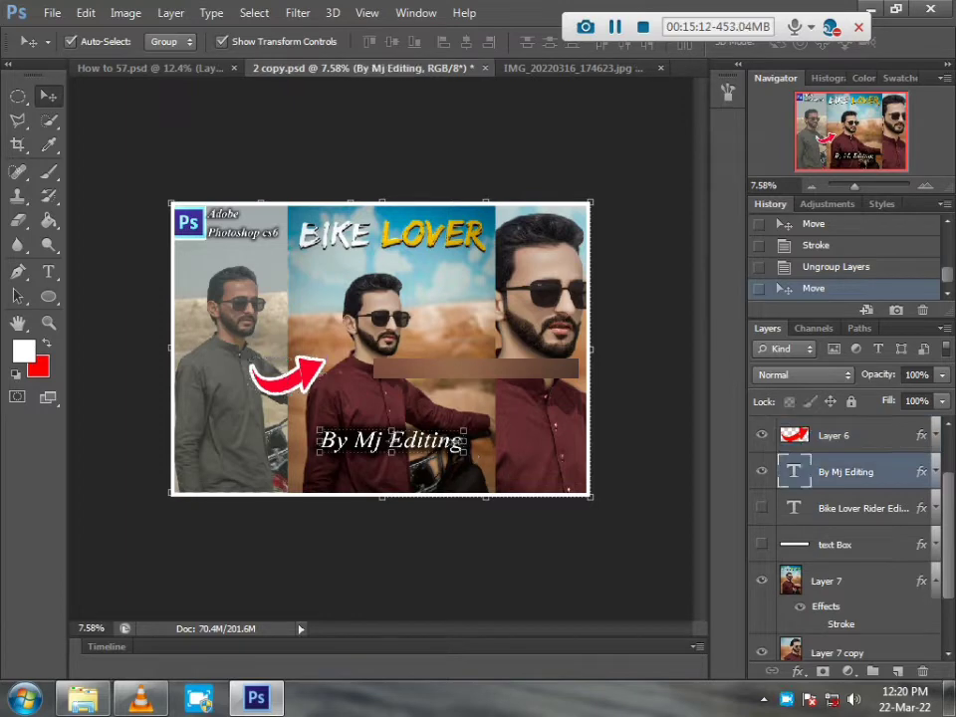
mouse_move(193, 221)
left_mouse_down()
mouse_move(211, 242)
mouse_move(200, 220)
left_mouse_up()
left_click(548, 555)
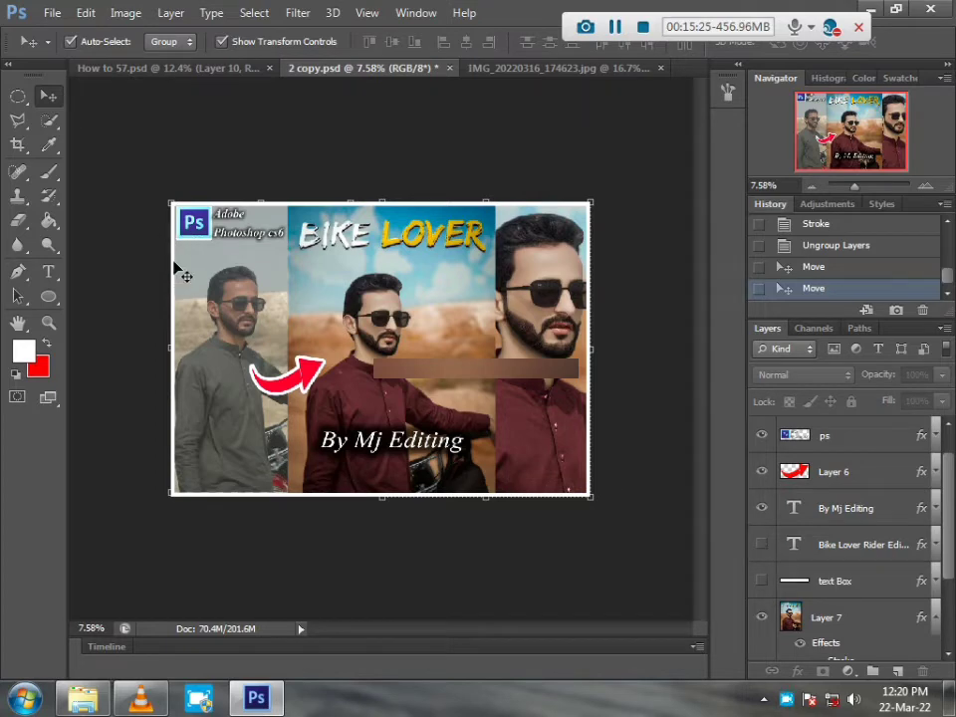
- Add the text "Bike Editing" in MV Boli 12 pt on a new type layer over the middle photo
key("t")
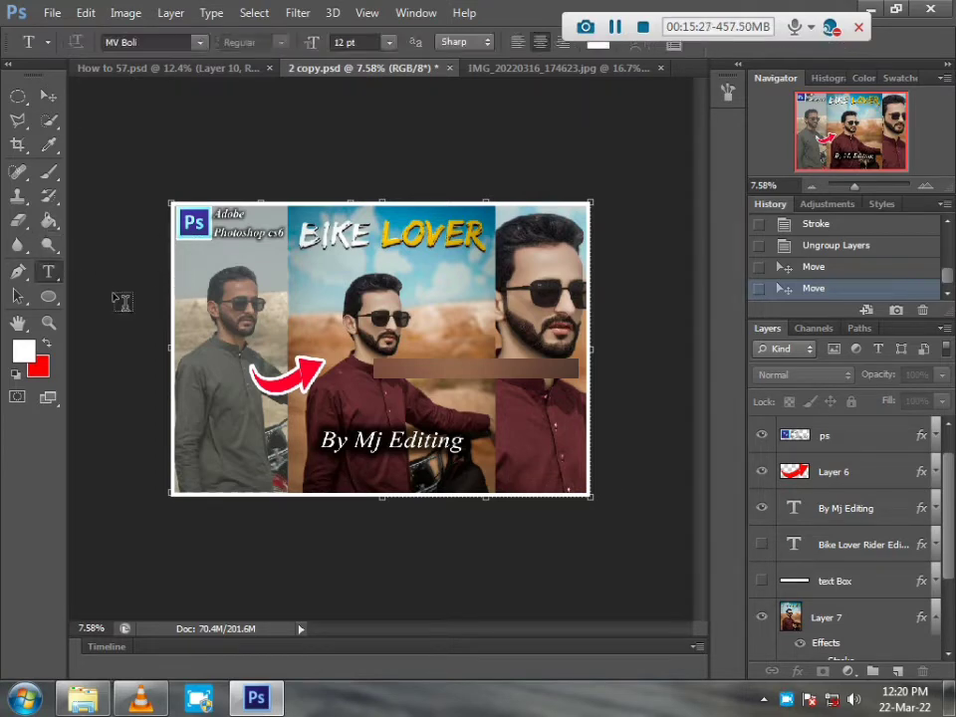
left_click(446, 305)
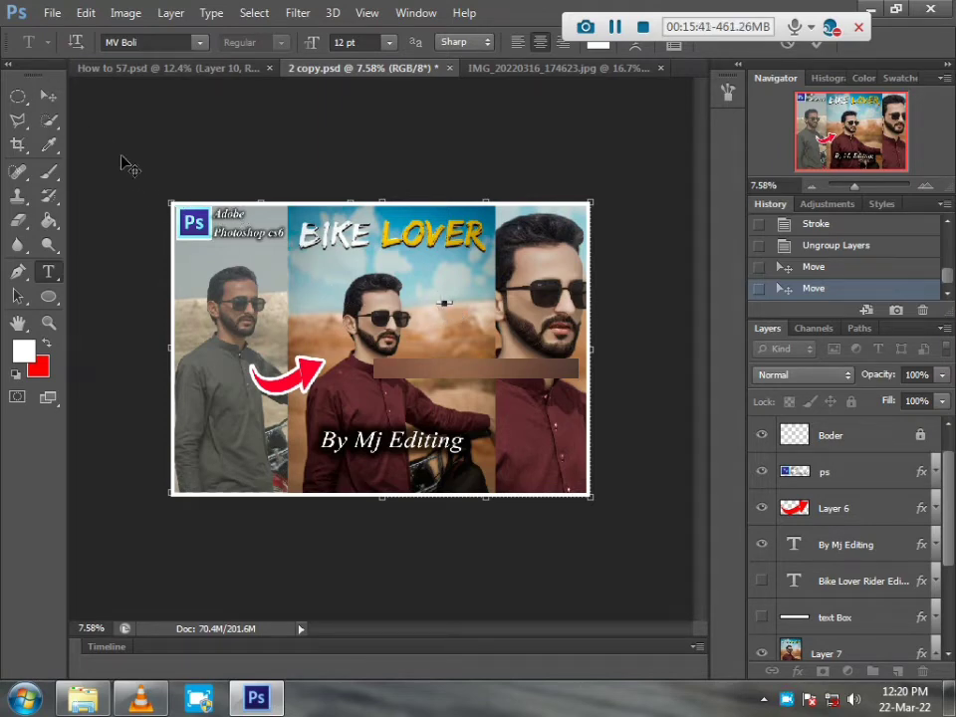
left_click(50, 118)
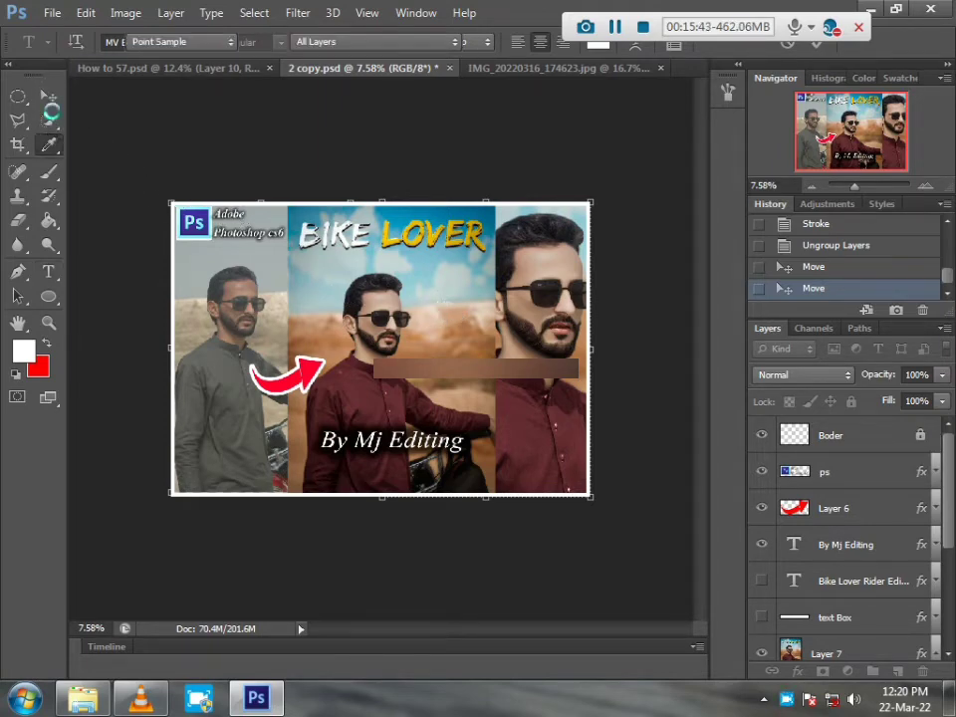
left_click(48, 95)
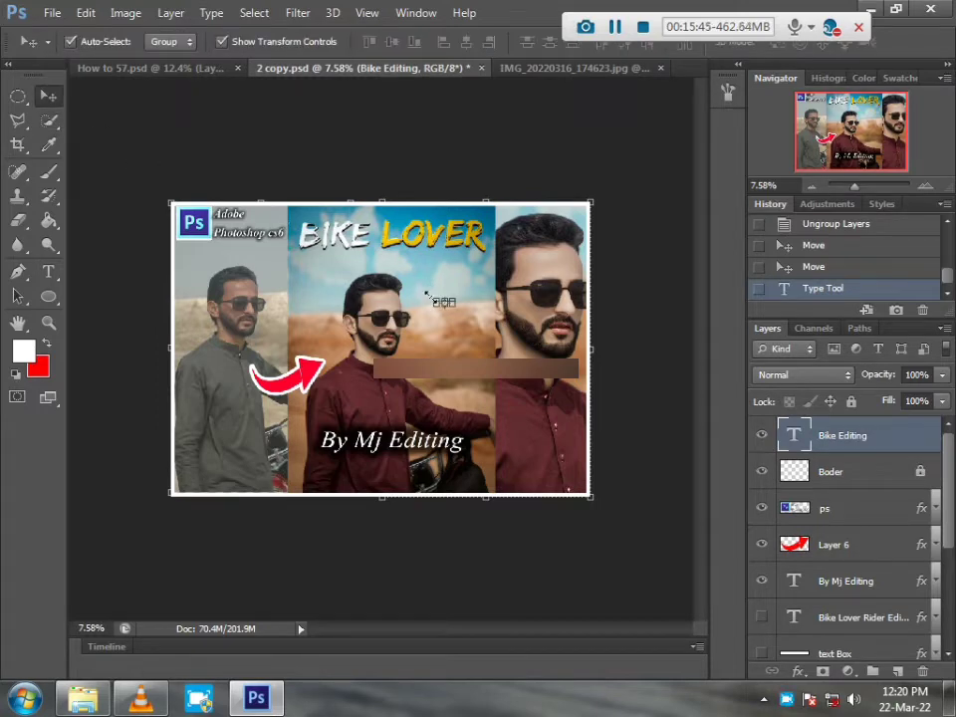
- Enlarge the Bike Editing text to about 1214% and place it across the face in the middle photo
key("ctrl+t")
left_click_drag(455, 306, 598, 495)
left_click_drag(565, 323, 453, 318)
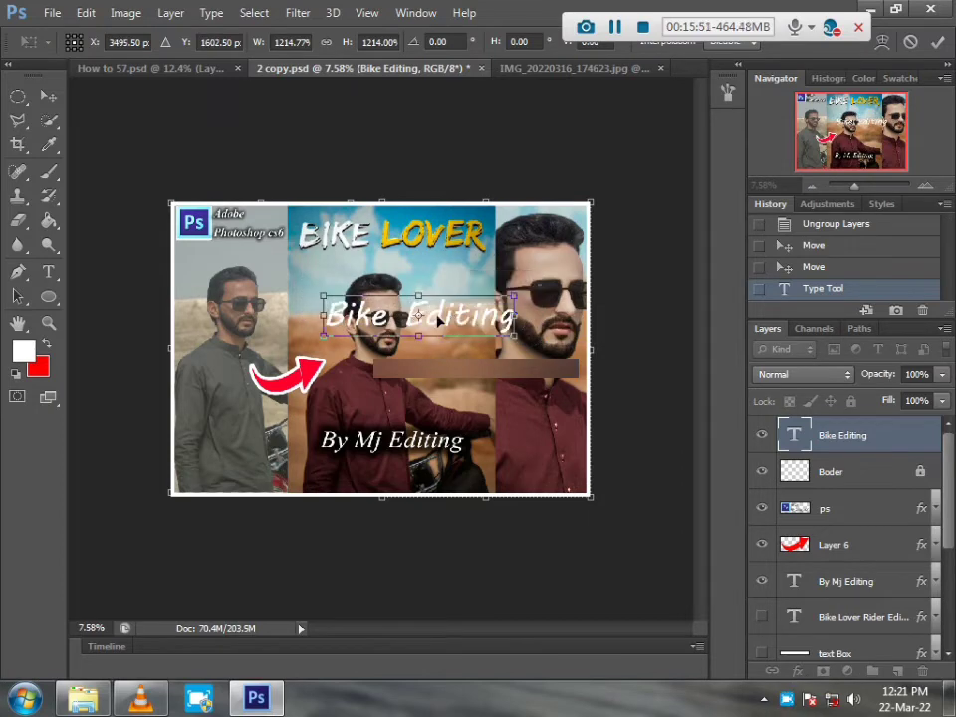
key("Return")
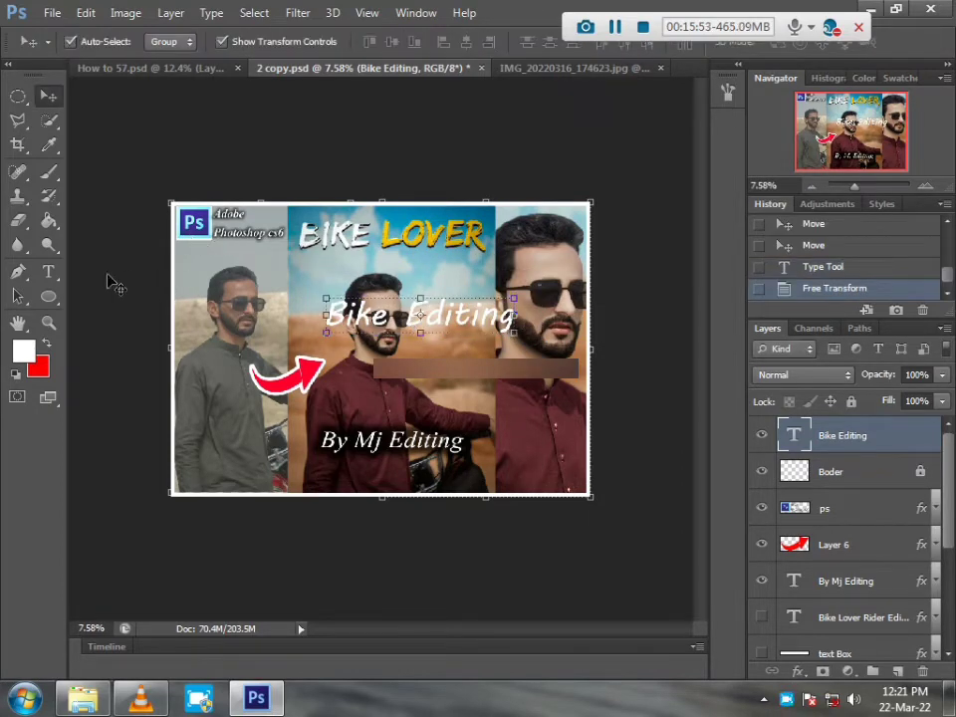
- Break the Bike Editing text into two lines, scale it to about 78% and place it beside the face in the middle photo
key("t")
left_click(396, 315)
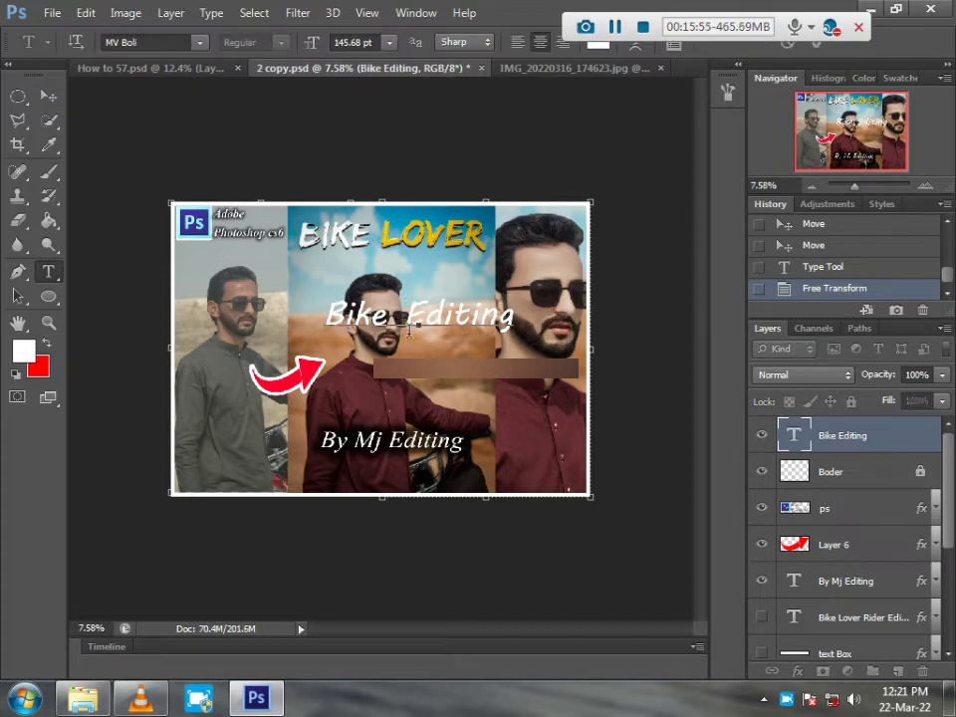
key("Return")
left_click(47, 96)
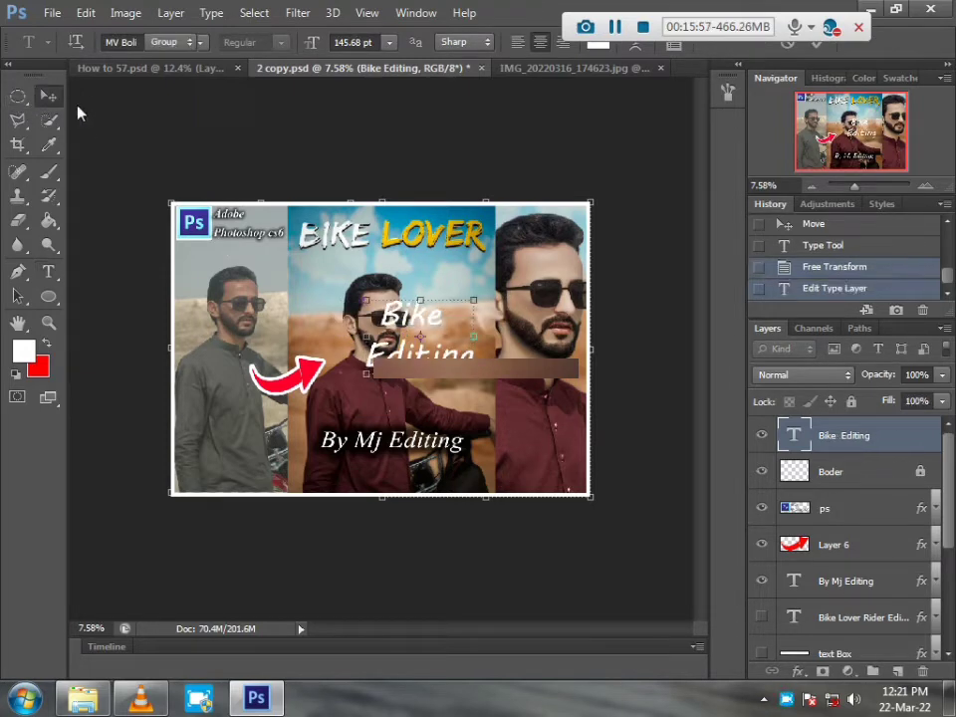
left_click_drag(467, 383, 491, 353)
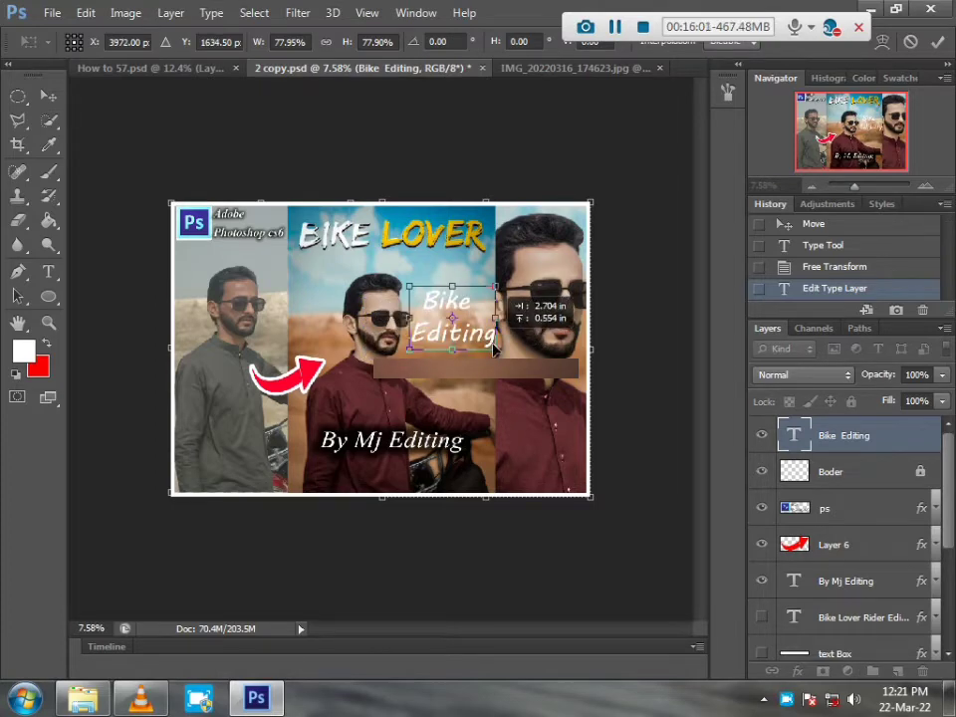
key("Return")
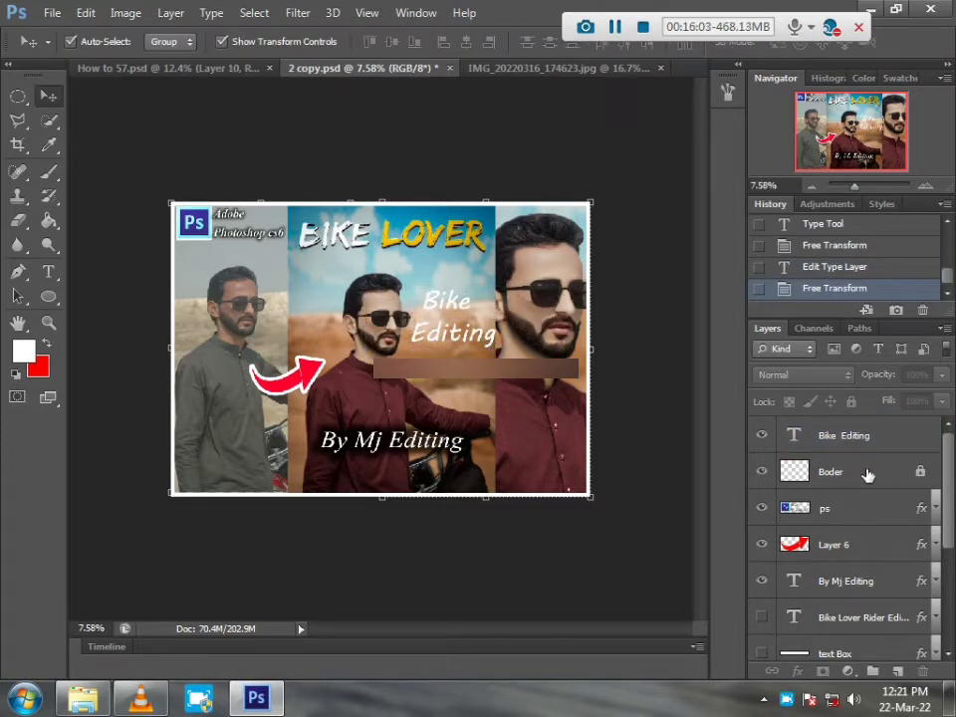
- Try a drop shadow and a 46 px black outside stroke on the Bike Editing text, and cancel the layer style
left_click(886, 461)
double_click(920, 435)
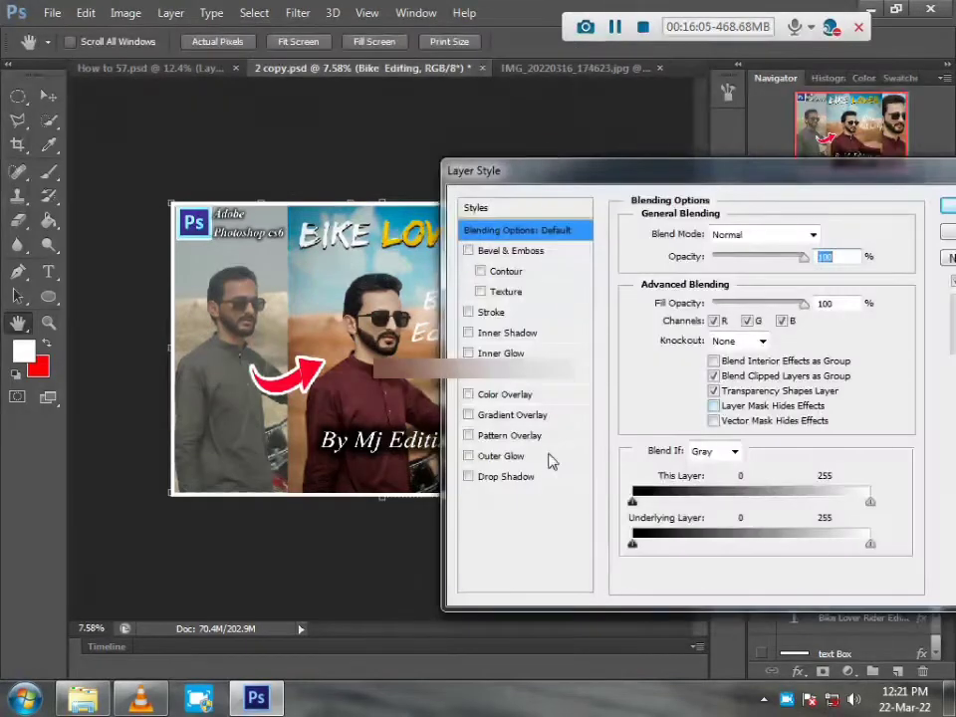
left_click(503, 476)
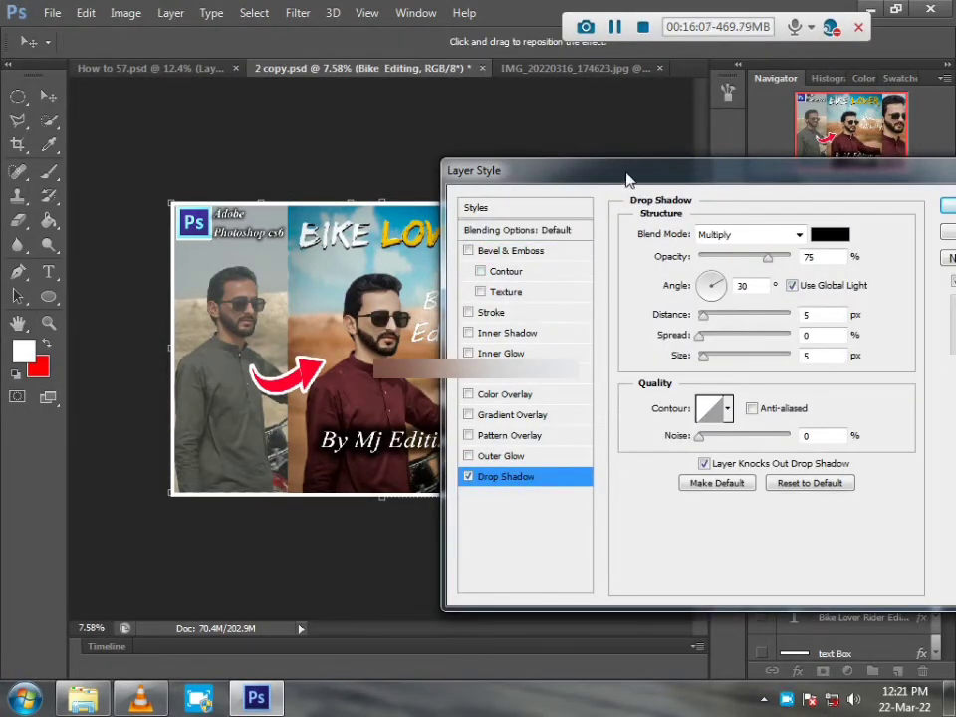
left_click_drag(623, 180, 748, 144)
left_click(596, 279)
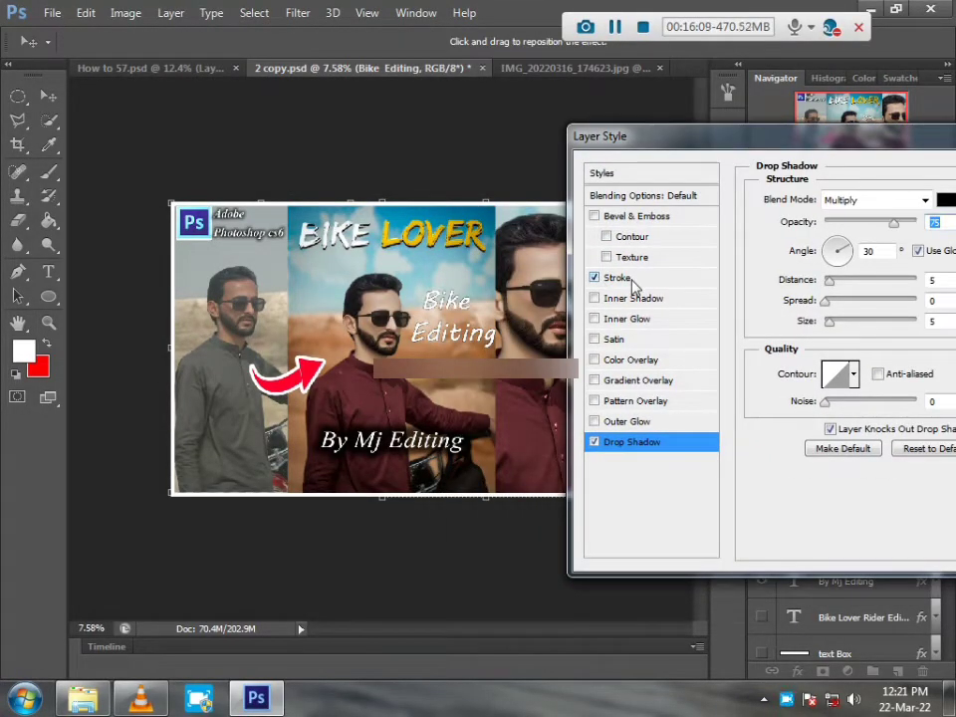
left_click(617, 278)
left_click_drag(831, 198, 849, 202)
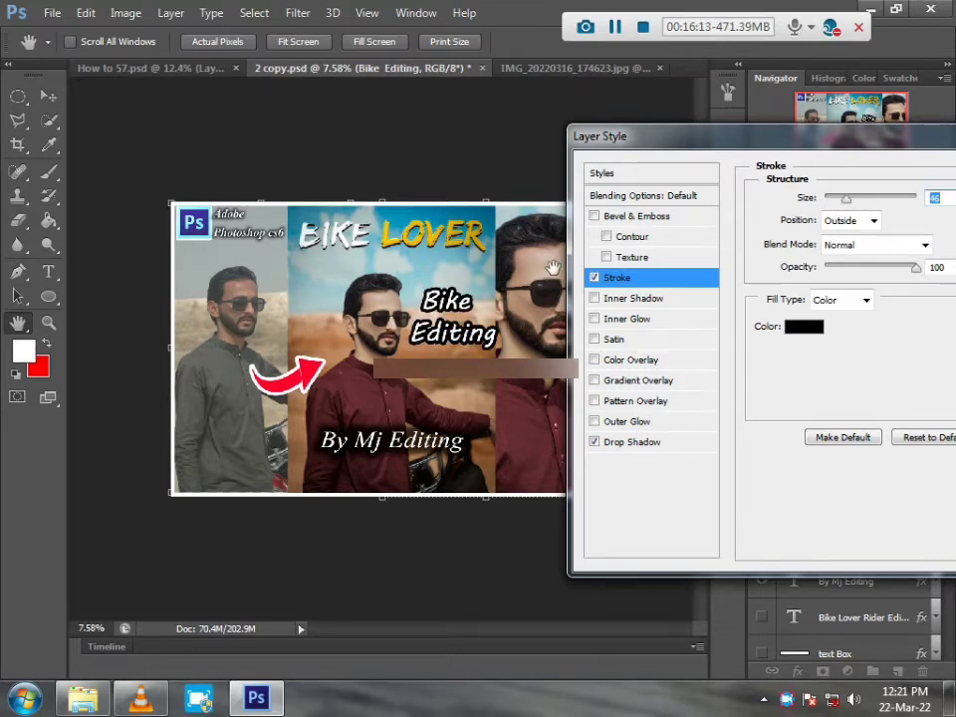
left_click_drag(707, 136, 550, 136)
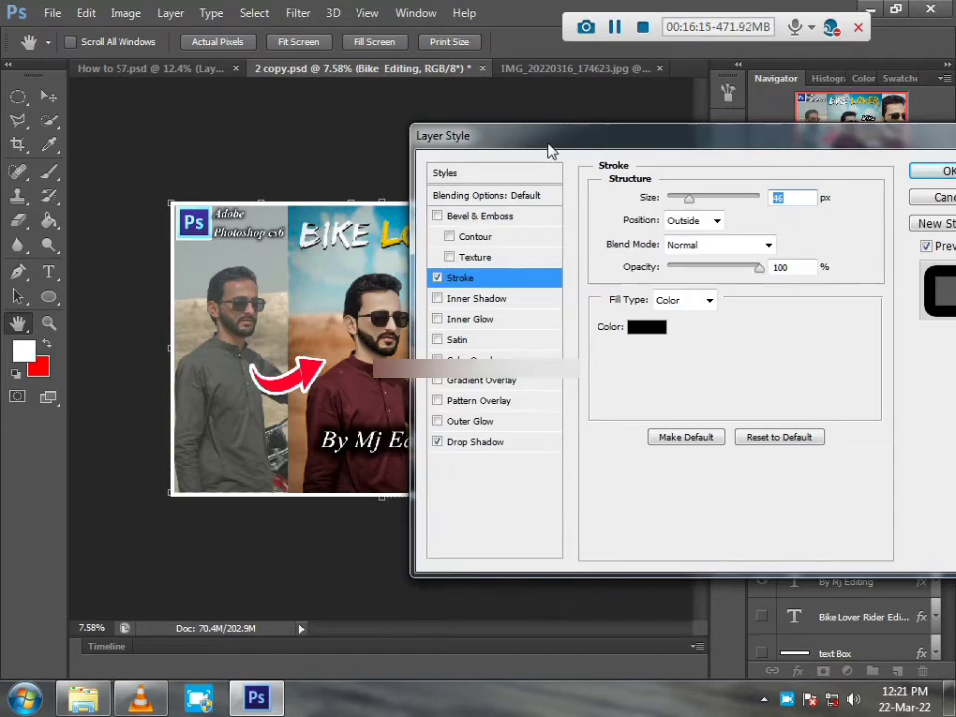
left_click(934, 198)
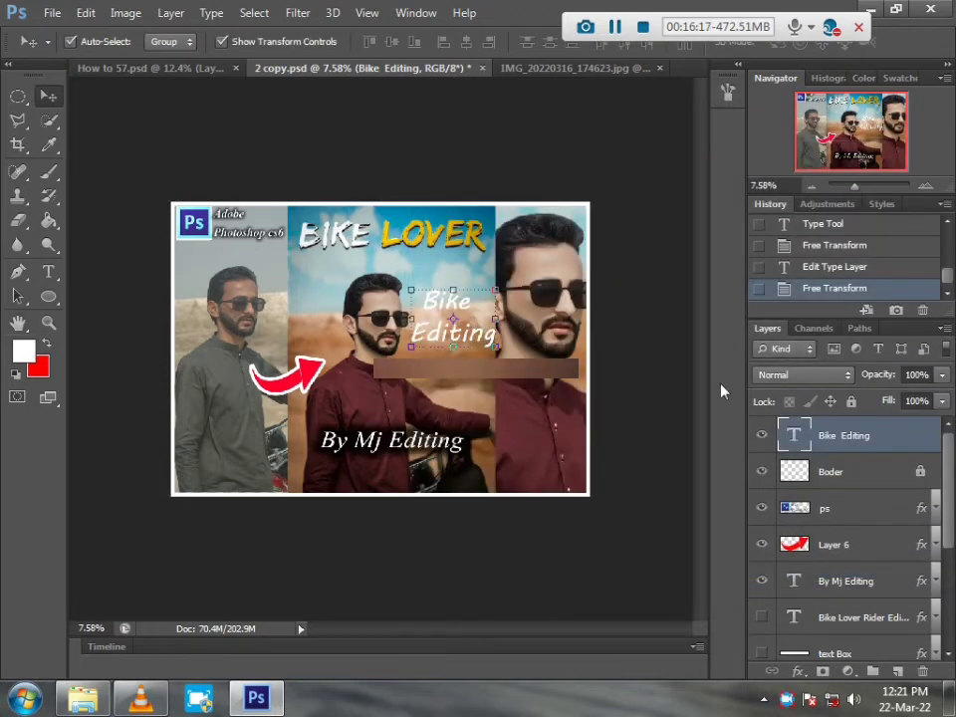
- Revert the history to the red arrow's move, discarding the logo move and the Bike Editing text
scroll(796, 283, "up", 2)
scroll(814, 288, "down", 1)
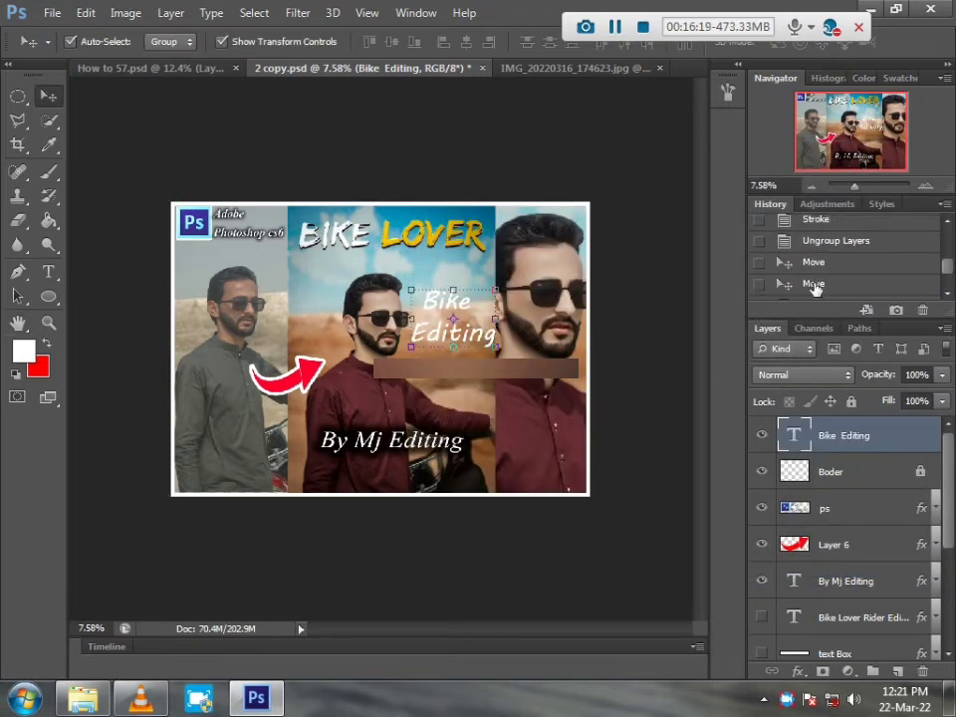
scroll(814, 287, "down", 3)
scroll(812, 249, "up", 3)
left_click(822, 265)
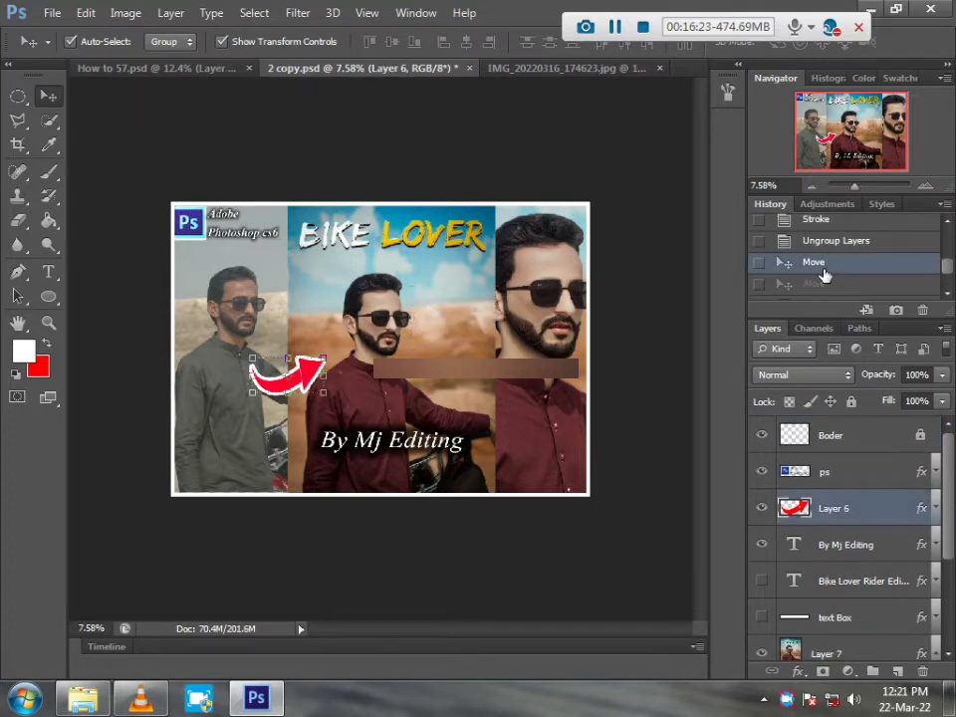
- Deselect the arrow layer and show the hidden text Box layer along the thumbnail's lower edge
left_click(612, 388)
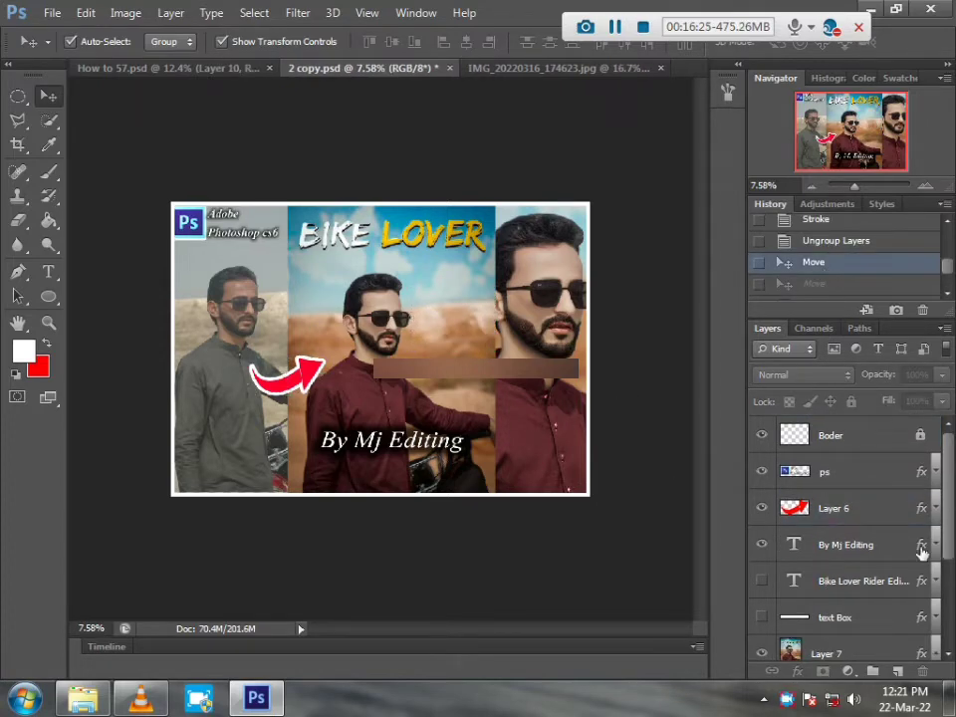
scroll(819, 591, "down", 1)
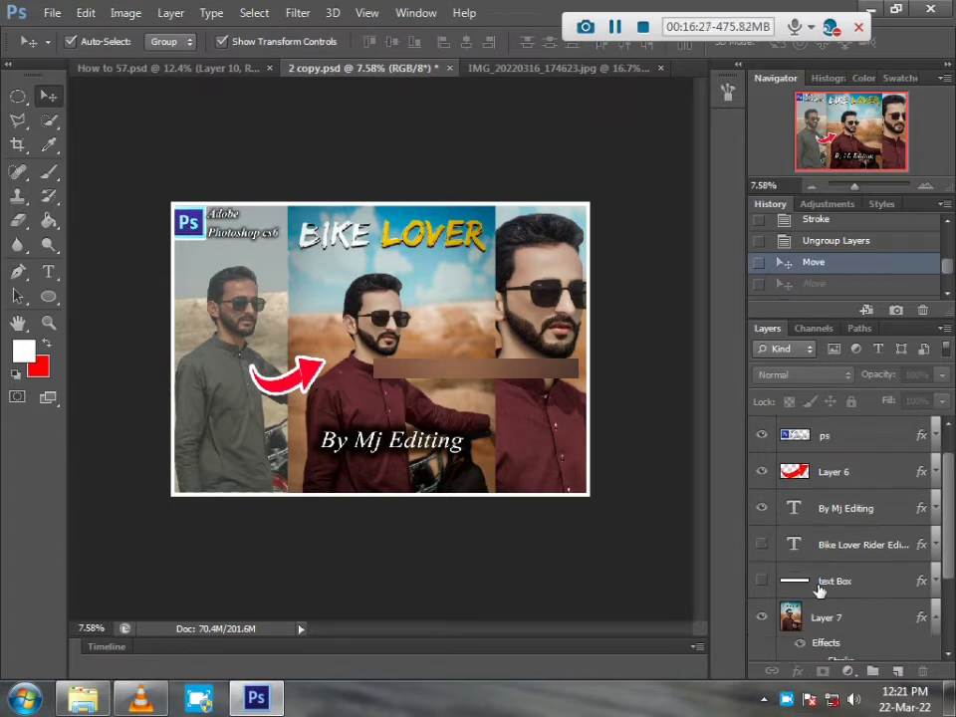
left_click(760, 579)
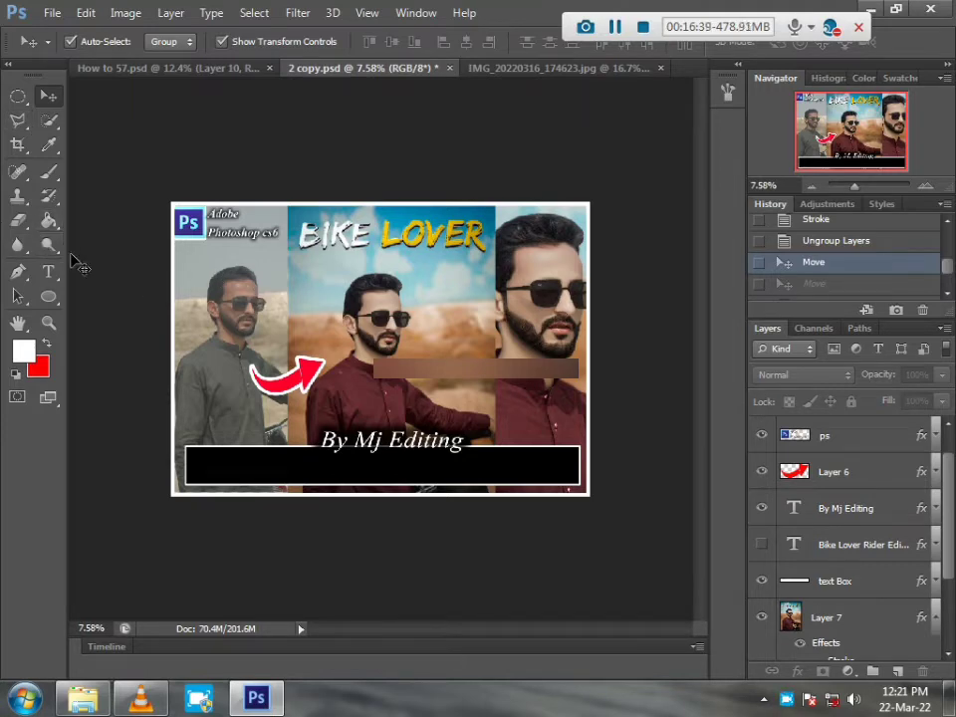
- Draw a white rectangle shape about 4338 × 580 px across the faces of the left and middle photos
left_click(58, 301)
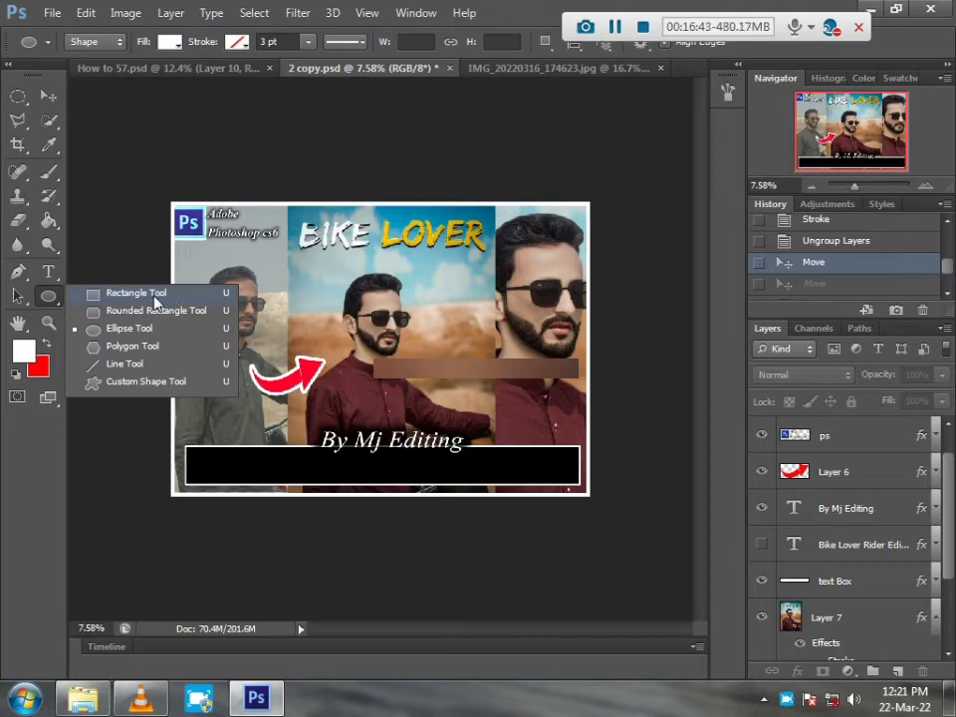
left_click(211, 294)
left_click_drag(212, 275, 519, 314)
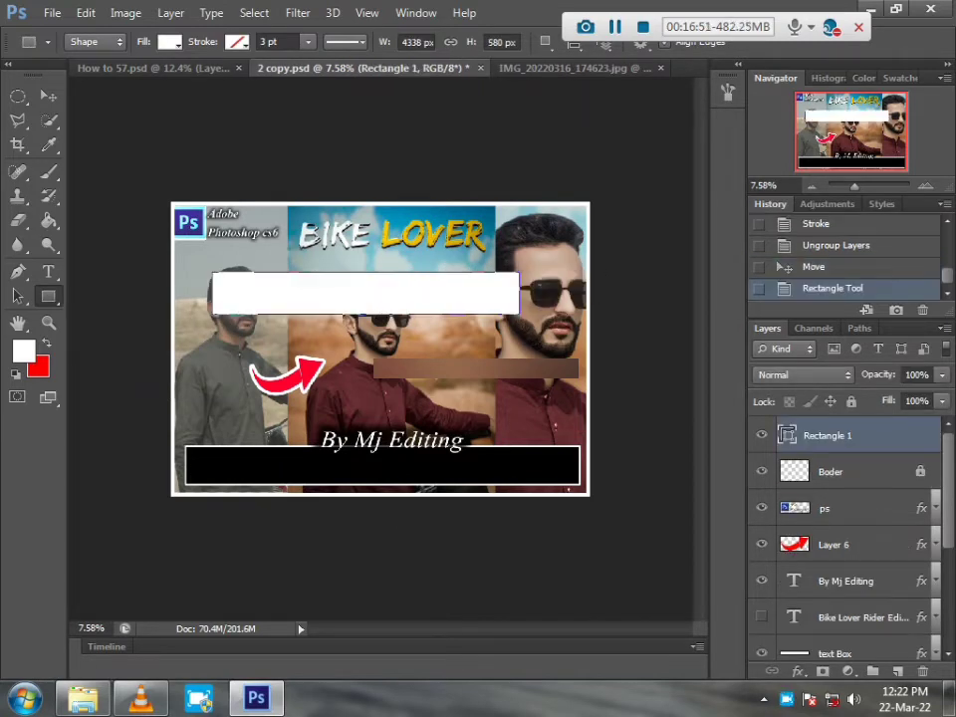
- Set the foreground colour to pure red, ff0000
left_click(22, 348)
left_click_drag(503, 262, 720, 128)
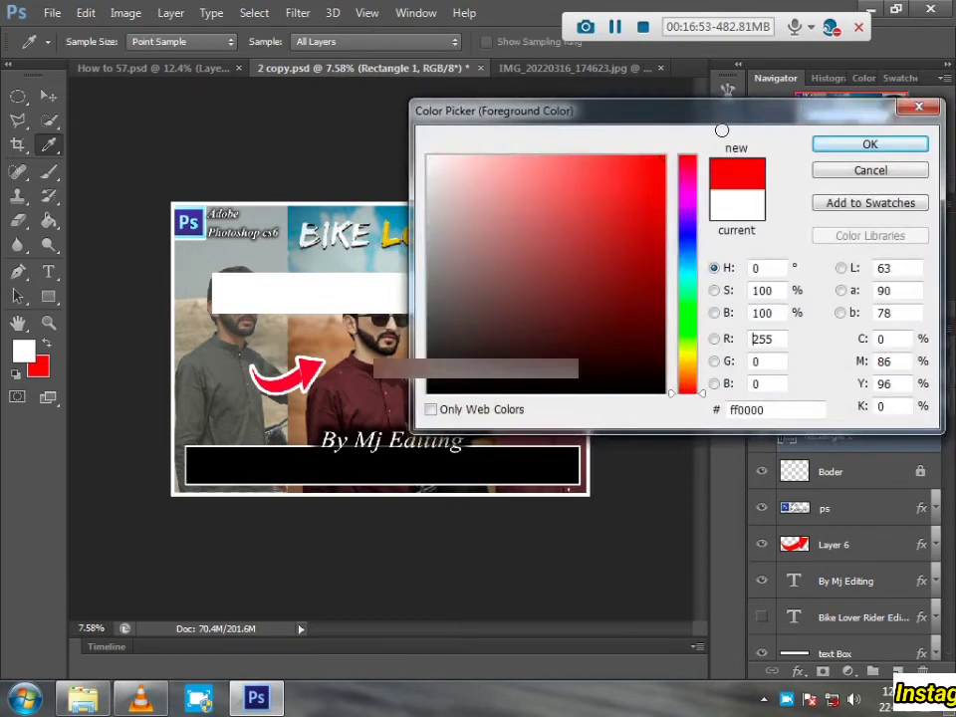
left_click(856, 145)
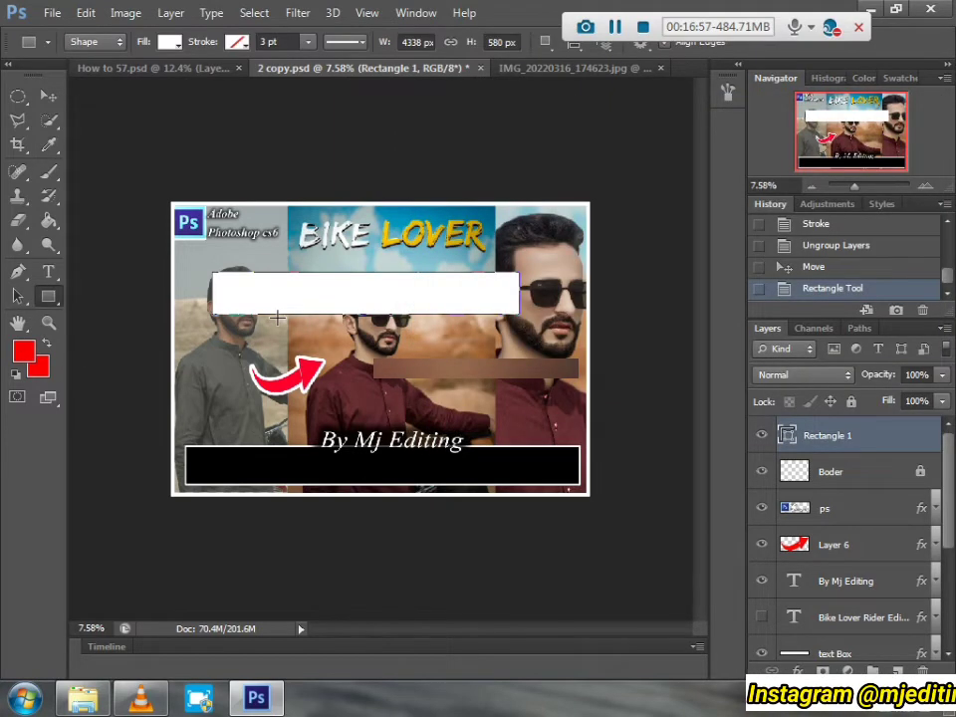
- Try a 29 px black outside stroke on the white rectangle, and revert the history to the arrow's move to discard the shape
double_click(909, 449)
left_click(460, 277)
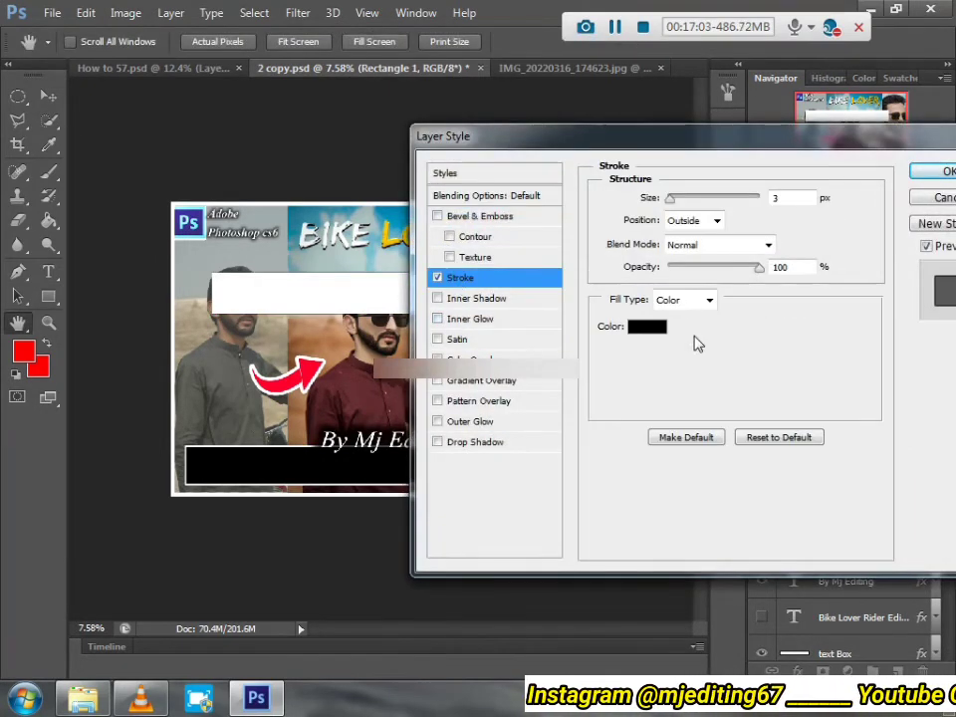
left_click(654, 330)
left_click(617, 295)
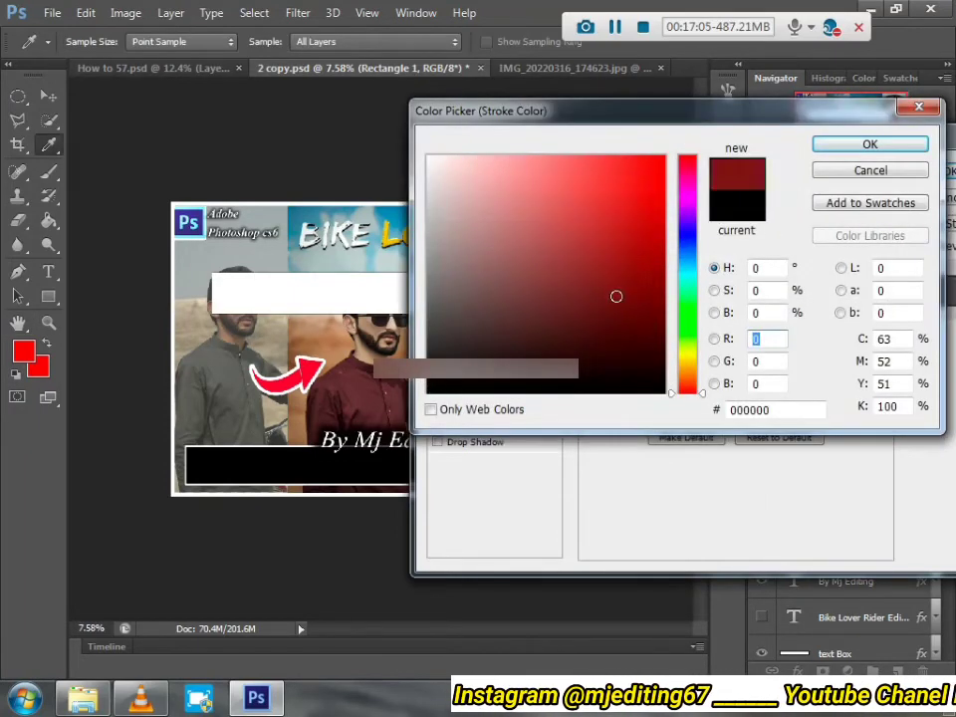
left_click(869, 144)
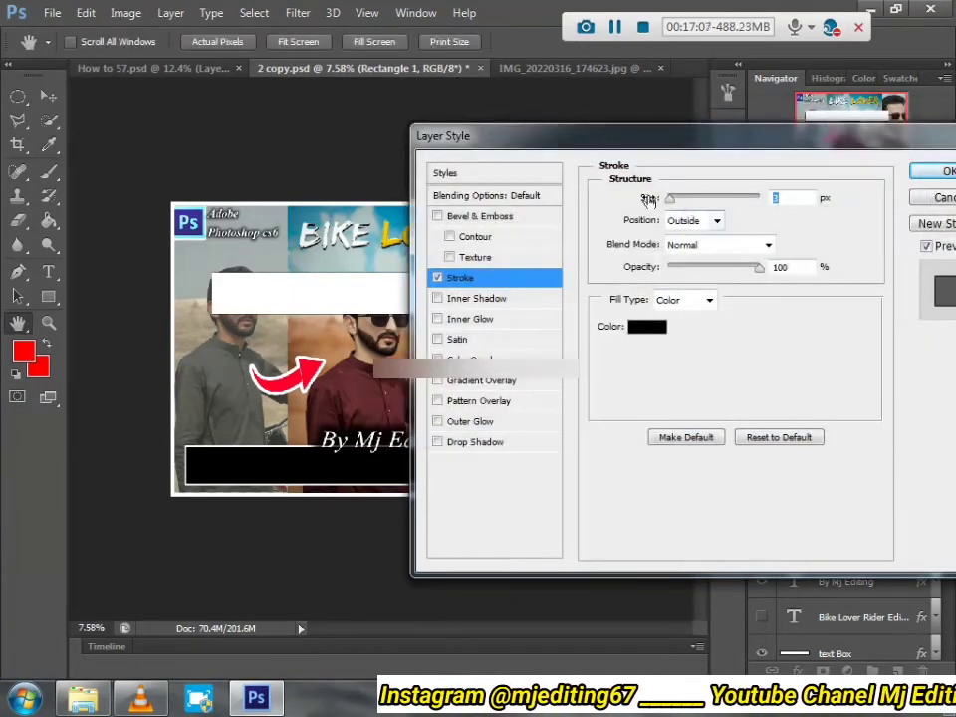
mouse_move(649, 199)
left_mouse_down()
mouse_move(711, 205)
mouse_move(683, 203)
left_mouse_up()
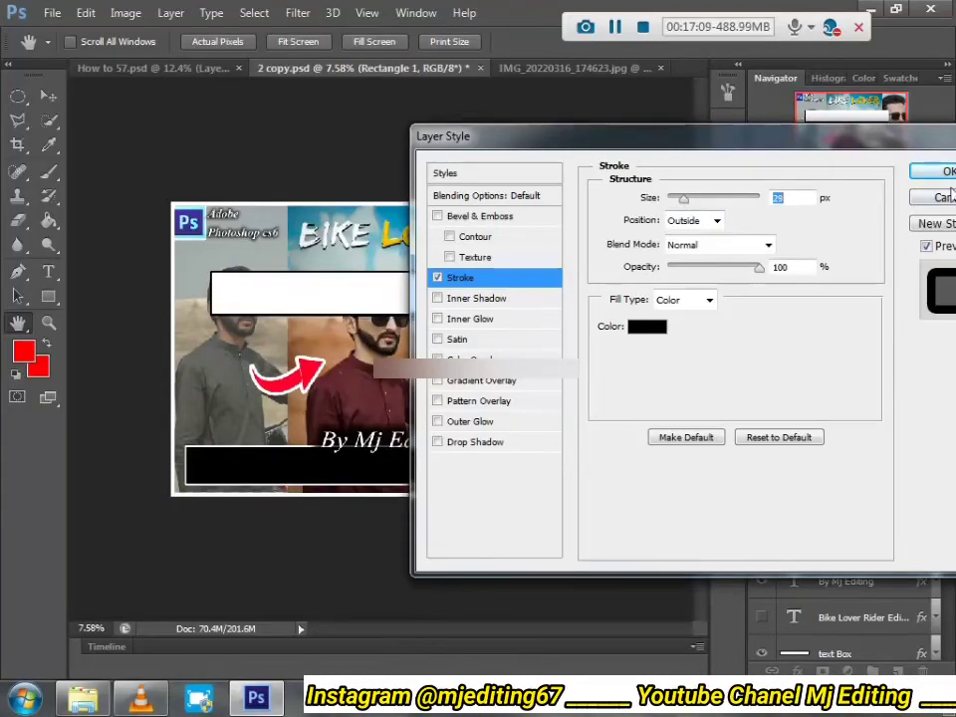
left_click(942, 171)
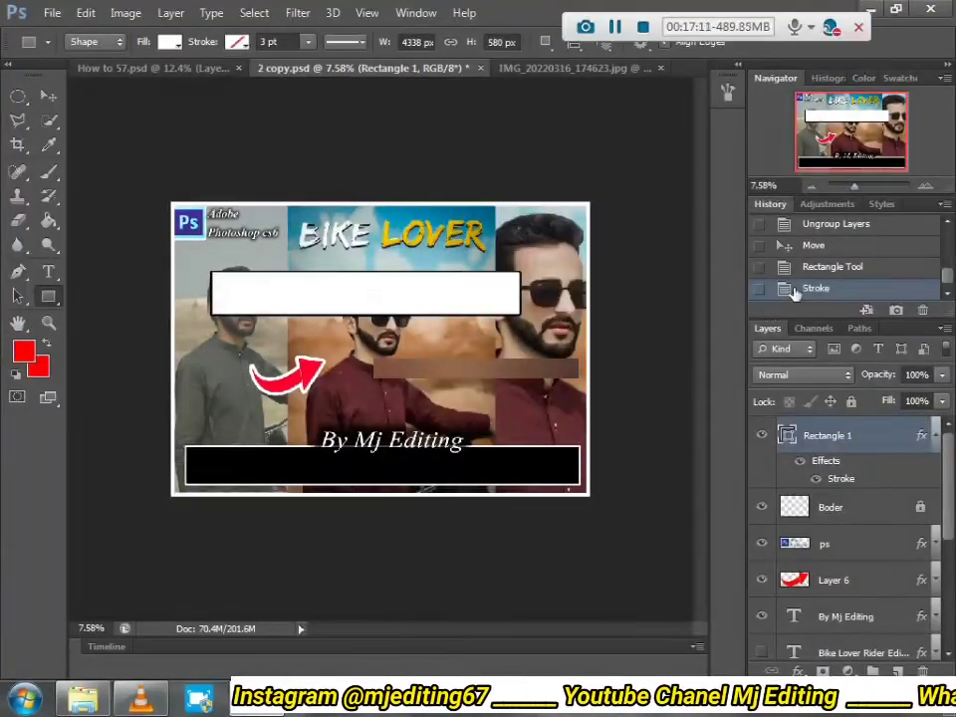
scroll(794, 278, "up", 1)
left_click(793, 273)
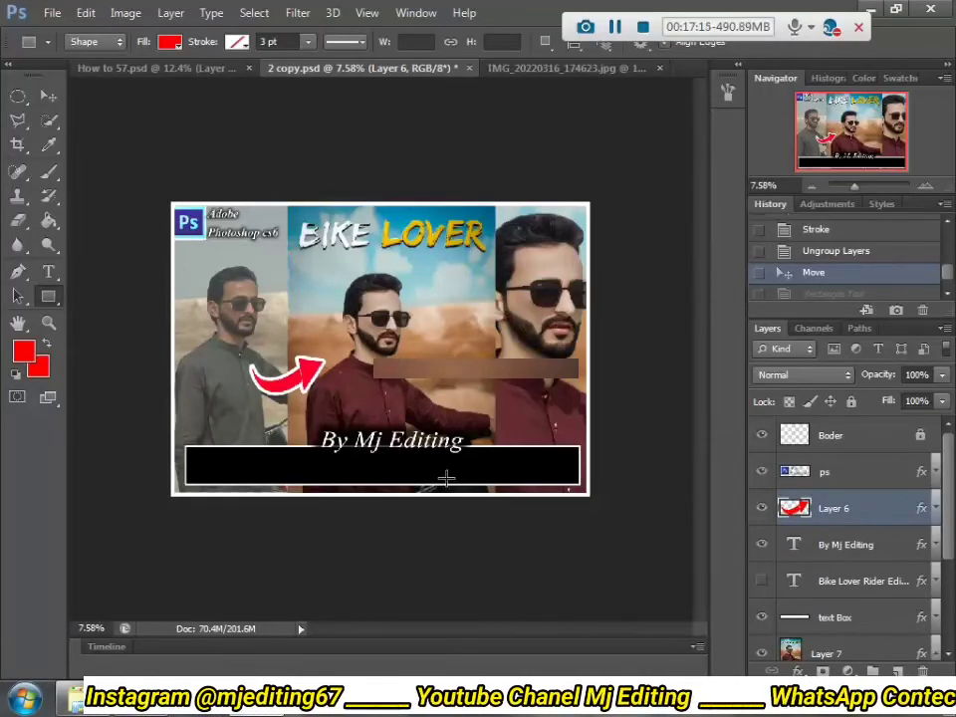
- Nudge the By Mj Editing text up so it sits just above the black text box, and deselect it
key("v")
left_click(470, 503)
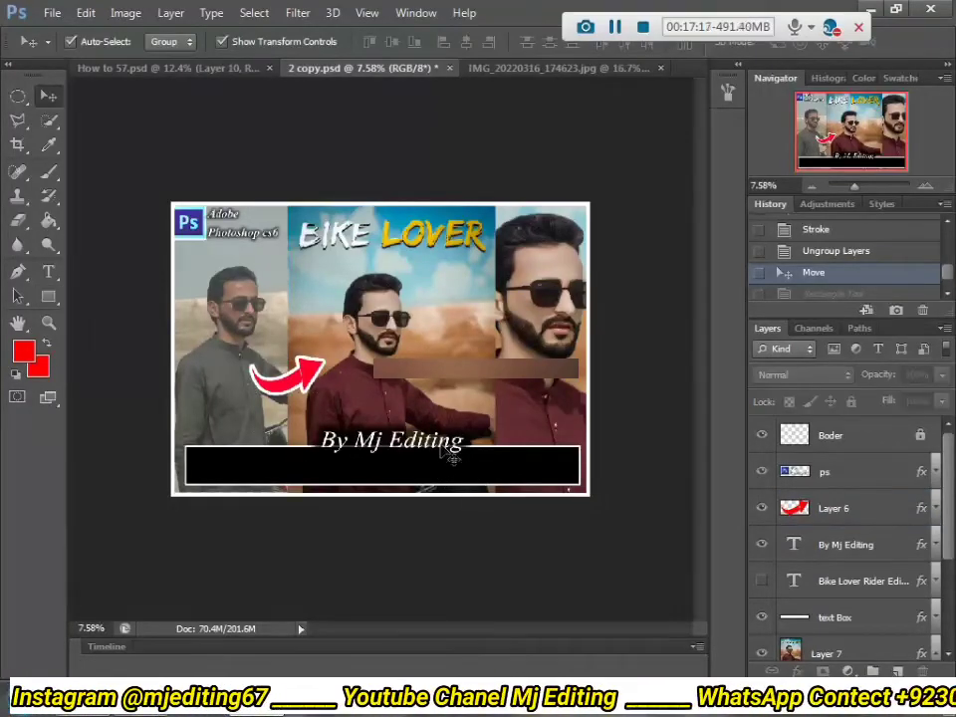
left_click(451, 454)
key("Up")
key("Up")
key("Up")
key("Up")
key("Up")
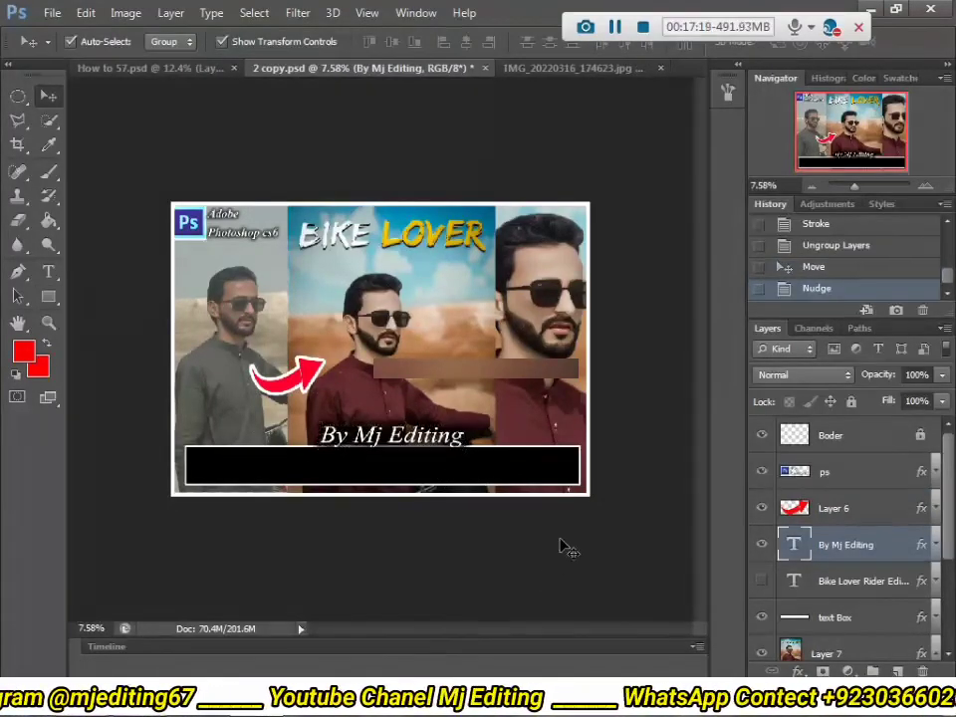
left_click(562, 547)
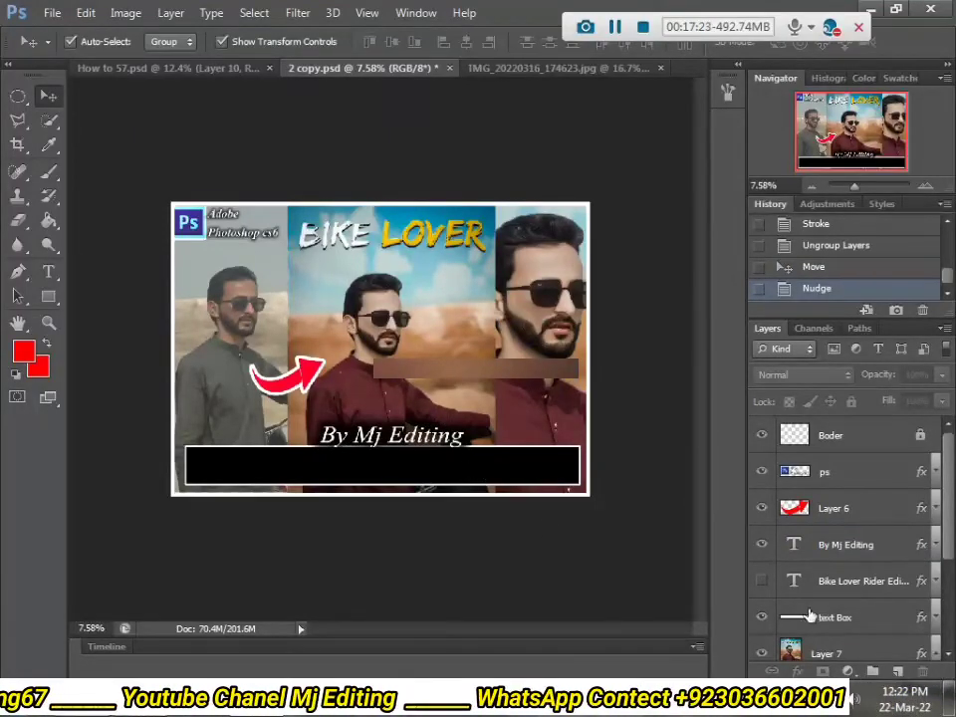
- Show the Bike Lover Rider Editing text layer and start a free transform on the black text Box layer
left_click(761, 582)
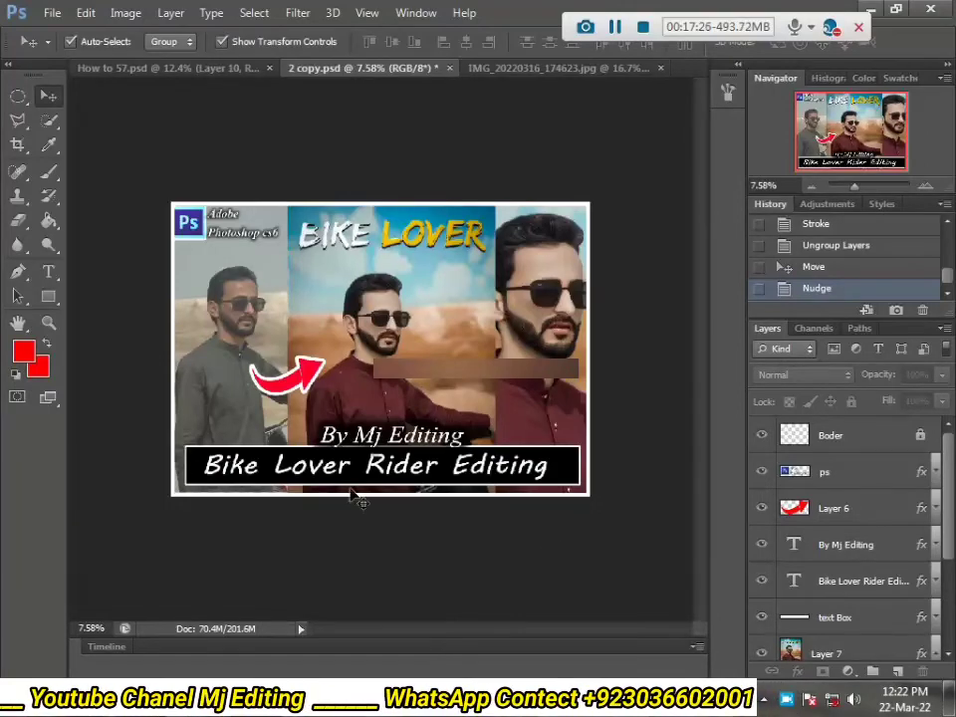
left_click(567, 487)
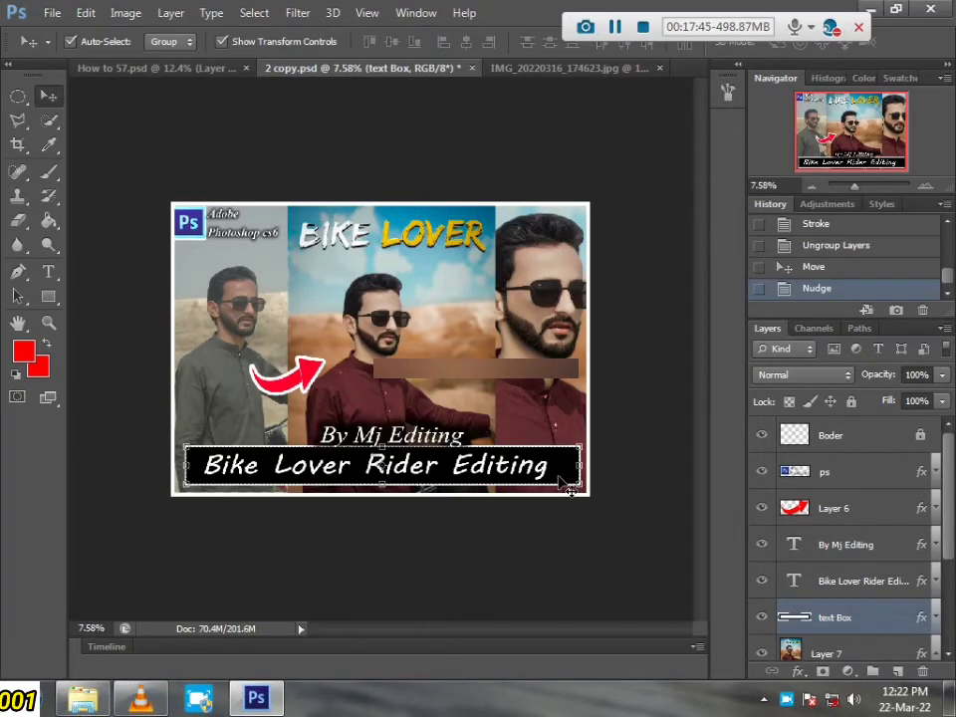
key("ctrl+t")
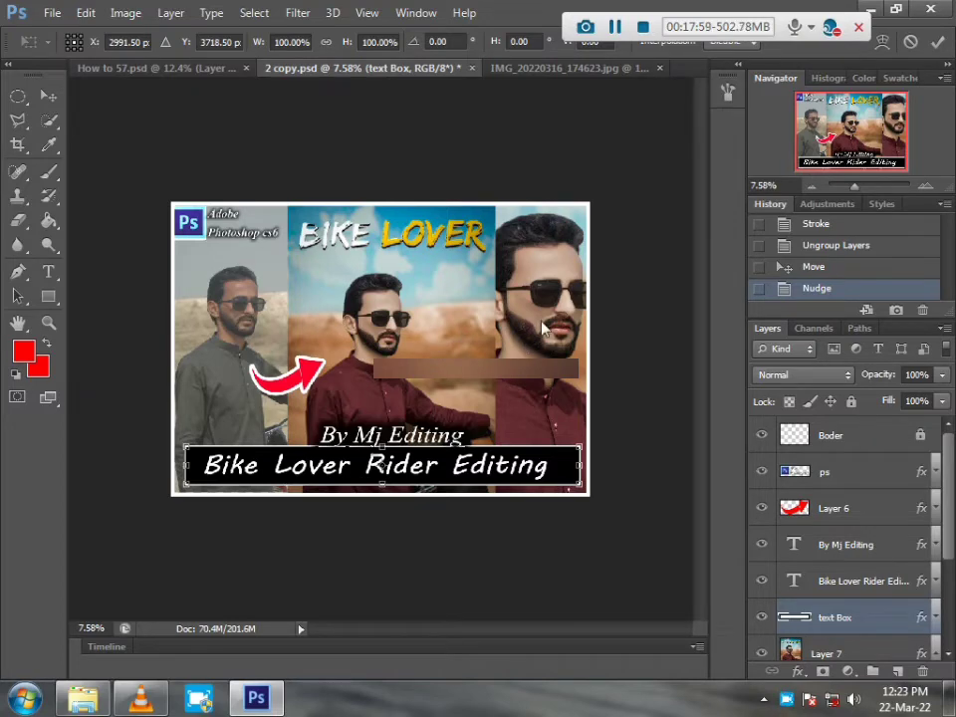
- Switch to Windows Explorer and view the stylish Watch Light Editing image from the Thamnail folder in All Pic,s on drive I
left_click(80, 701)
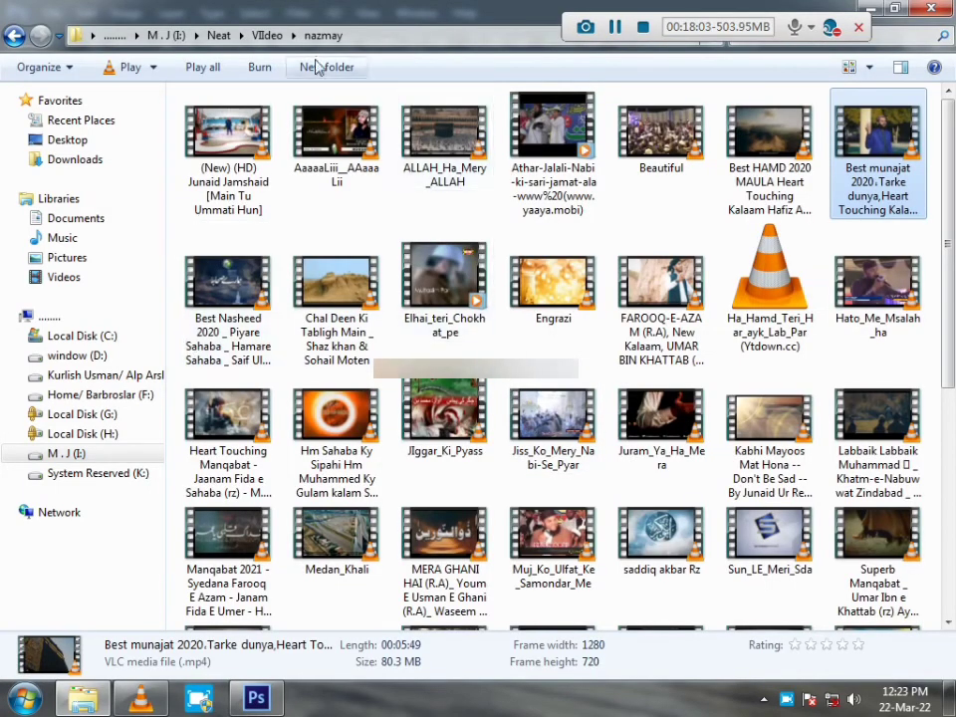
left_click(164, 36)
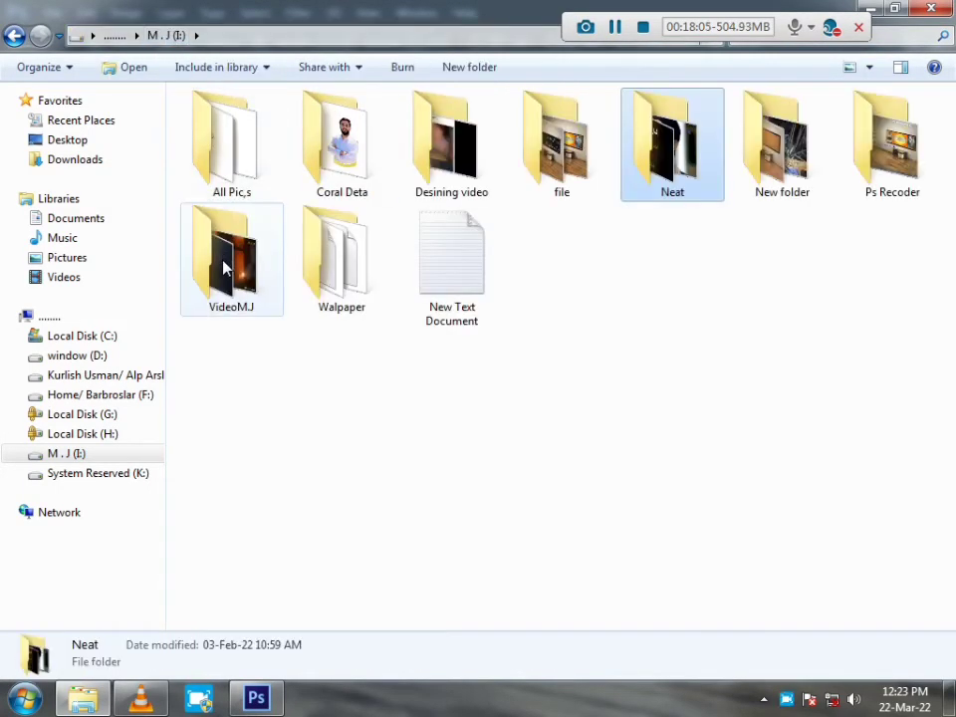
double_click(229, 148)
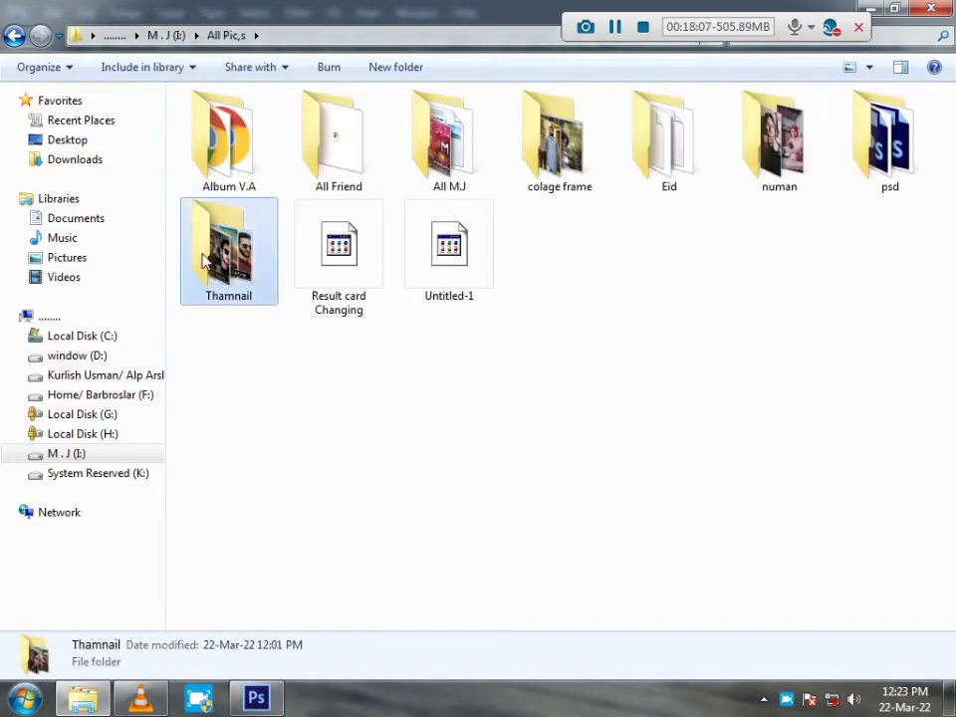
double_click(209, 259)
scroll(843, 420, "down", 5)
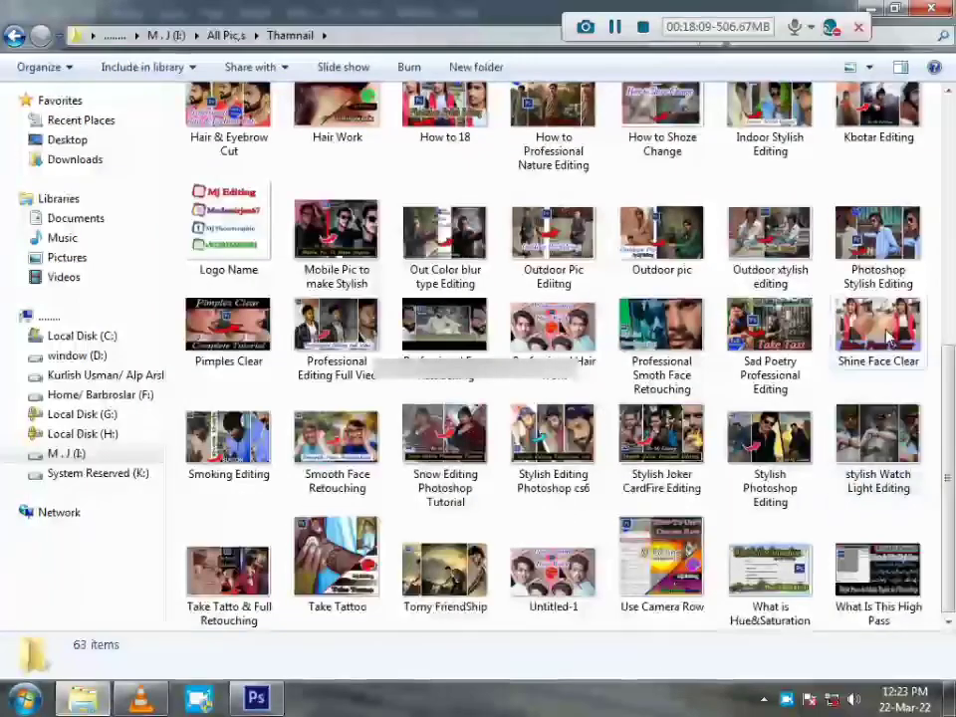
left_click(872, 460)
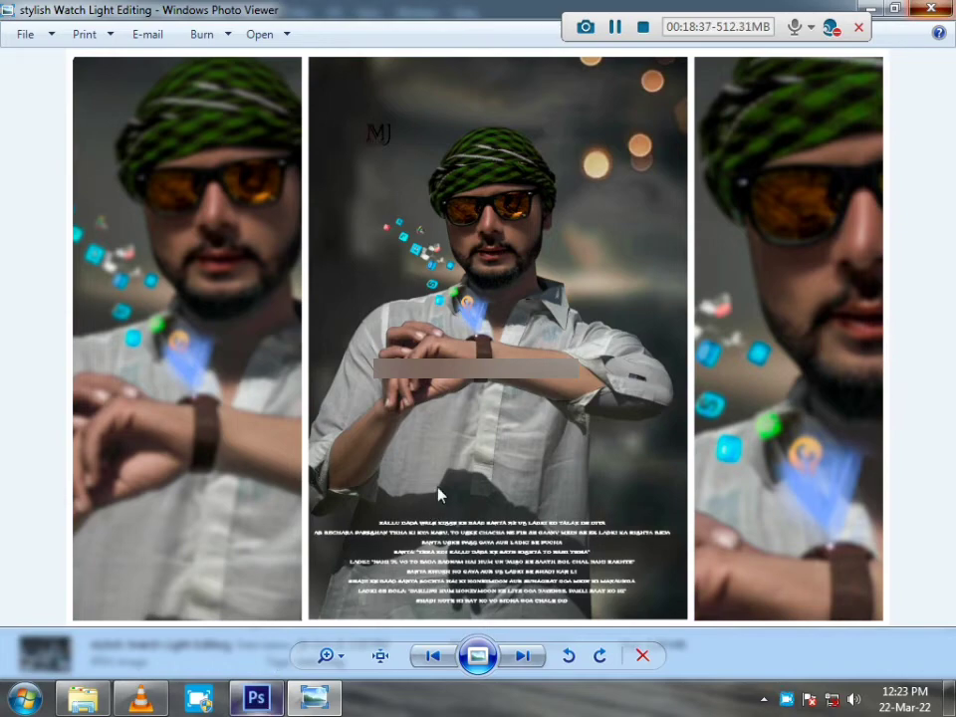
- Switch back to Photoshop, leave the text box's free transform and deselect the layer
key("alt+Tab")
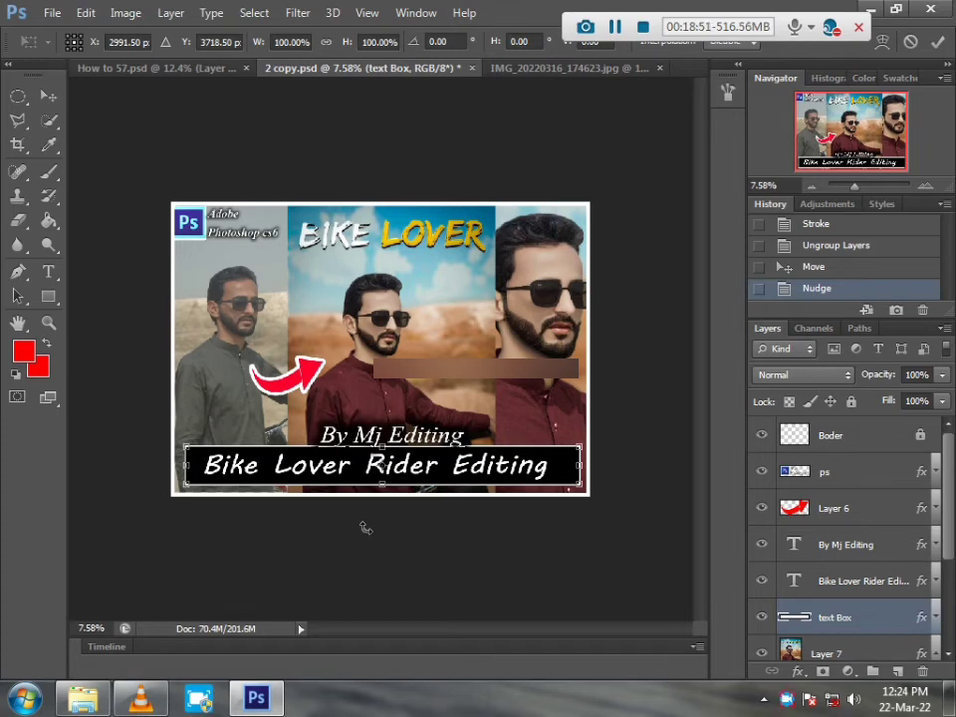
key("v")
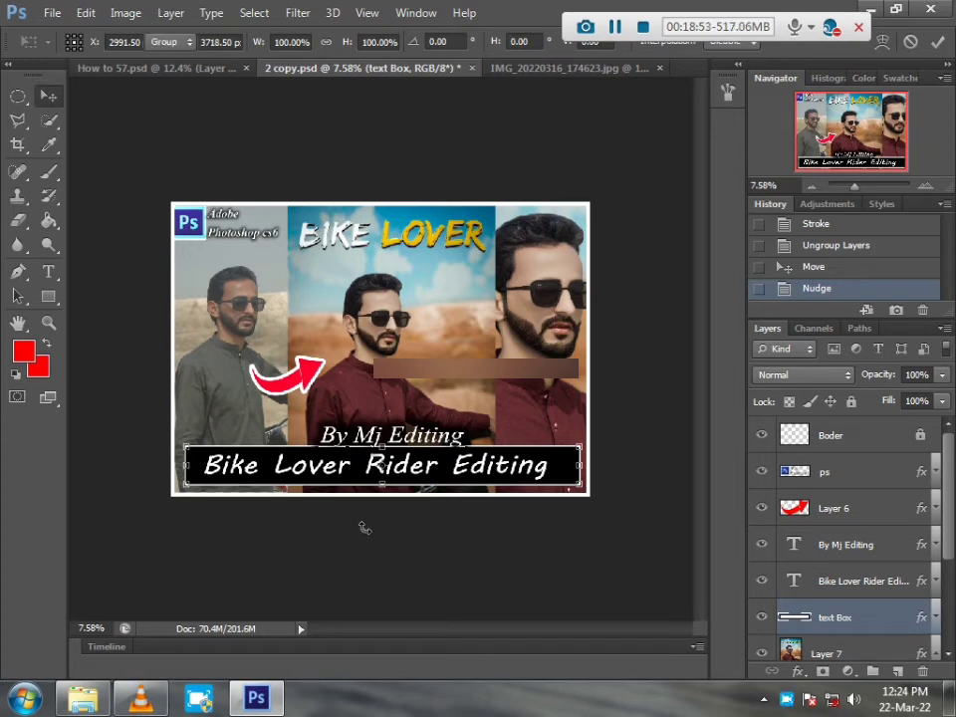
left_click(319, 575)
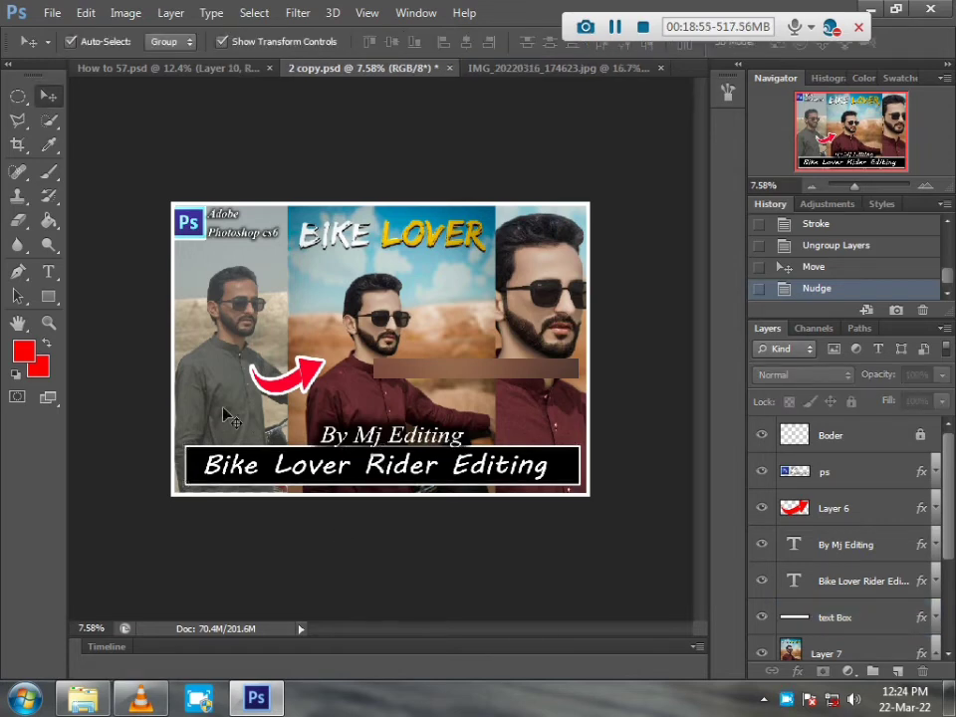
- Hide Layer 8, the grey-shirt photo on the thumbnail's left side
left_click(194, 339)
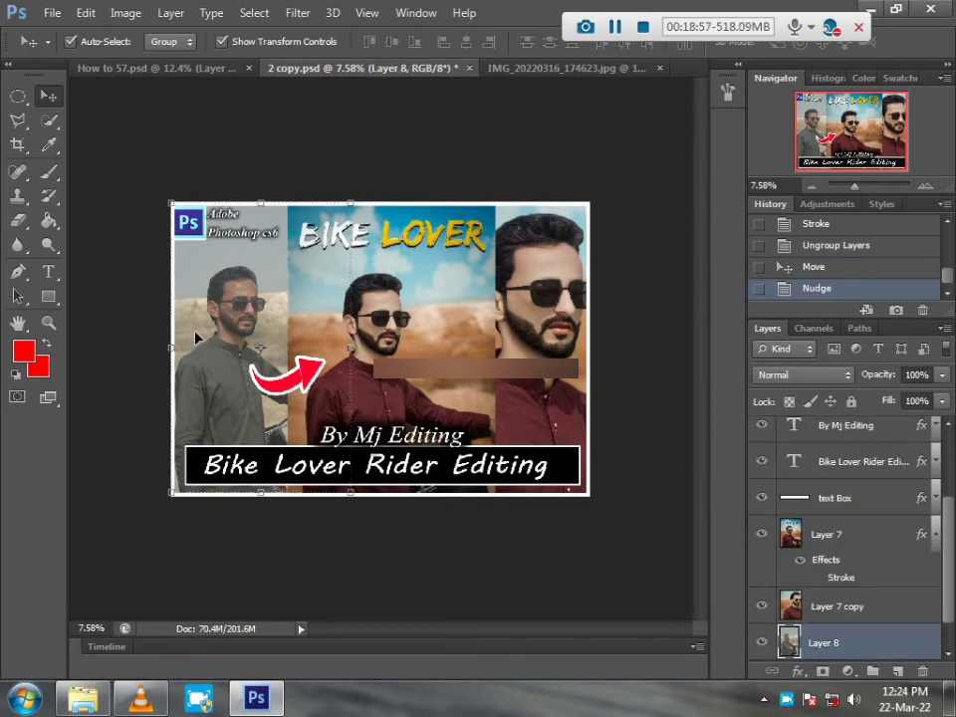
left_click(763, 642)
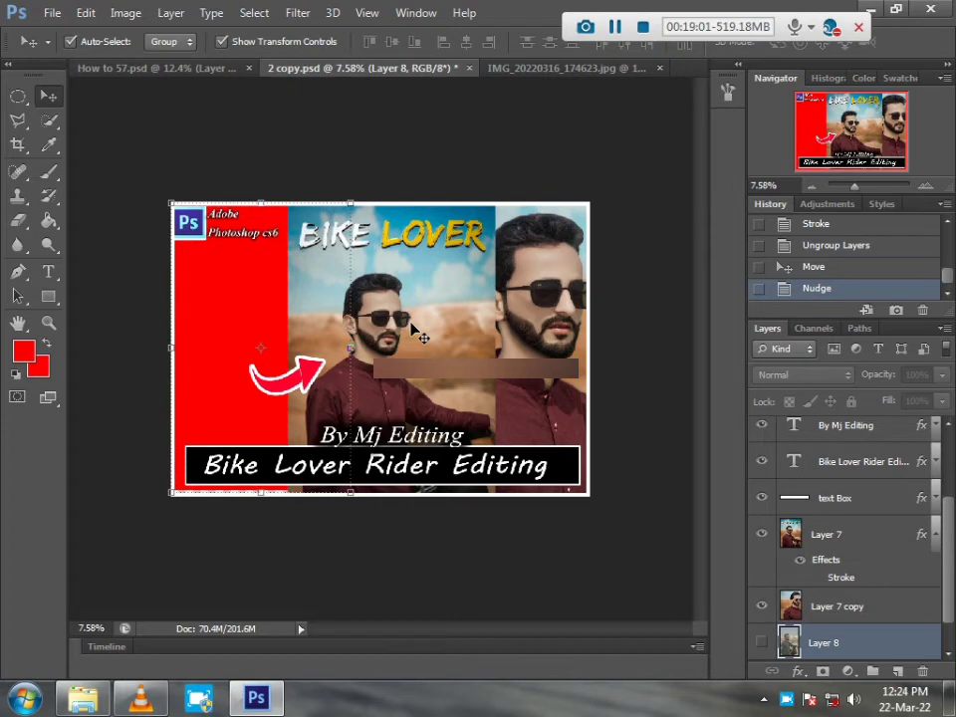
- Duplicate Layer 7, the middle bike photo, together with its stroke effect
left_click(435, 333)
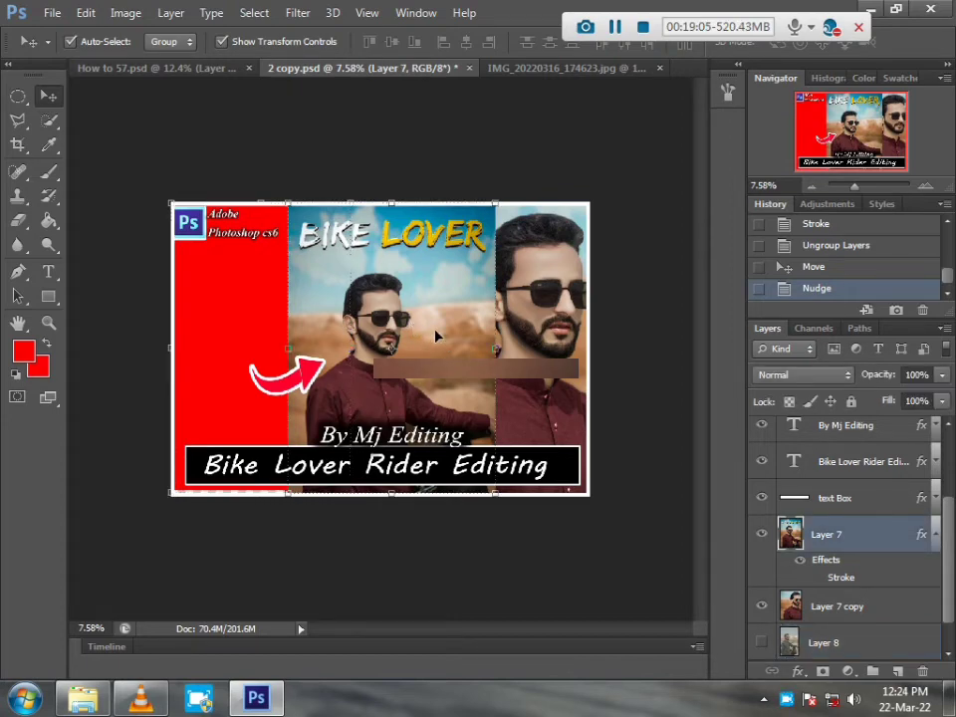
key("ctrl+j")
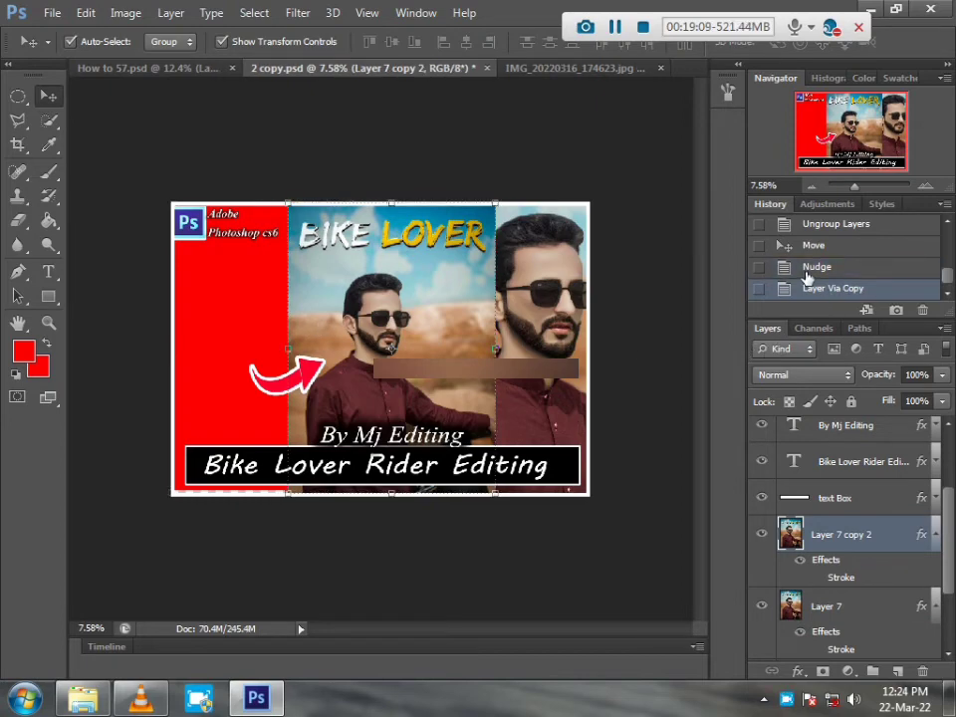
left_click(808, 269)
key("ctrl+z")
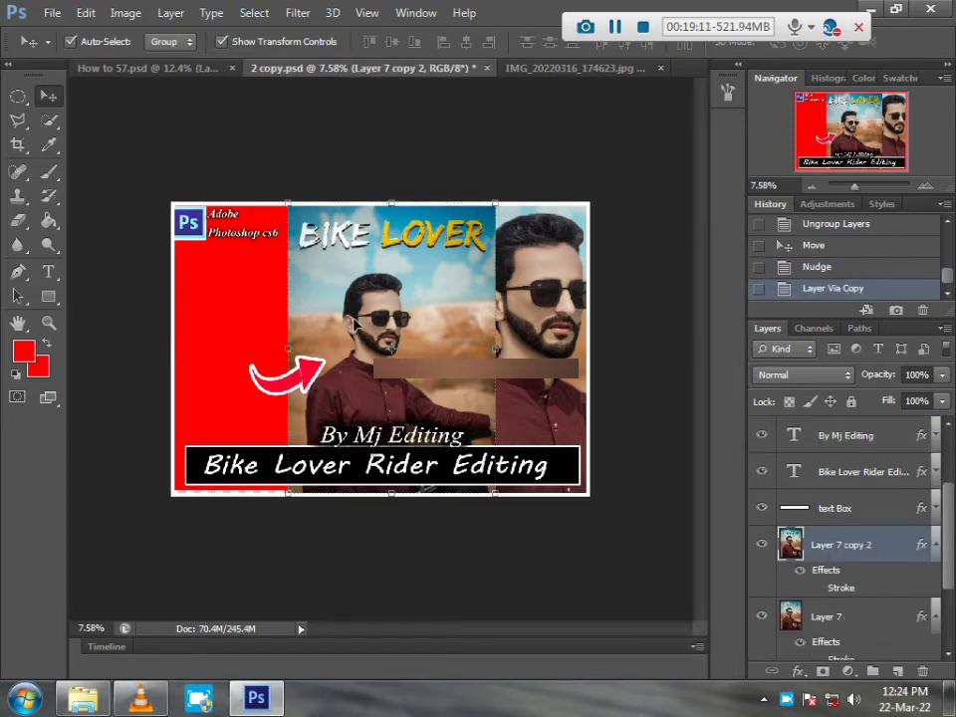
- Nudge the original Layer 7 bike photo left, out from beneath its copy
left_click(847, 625)
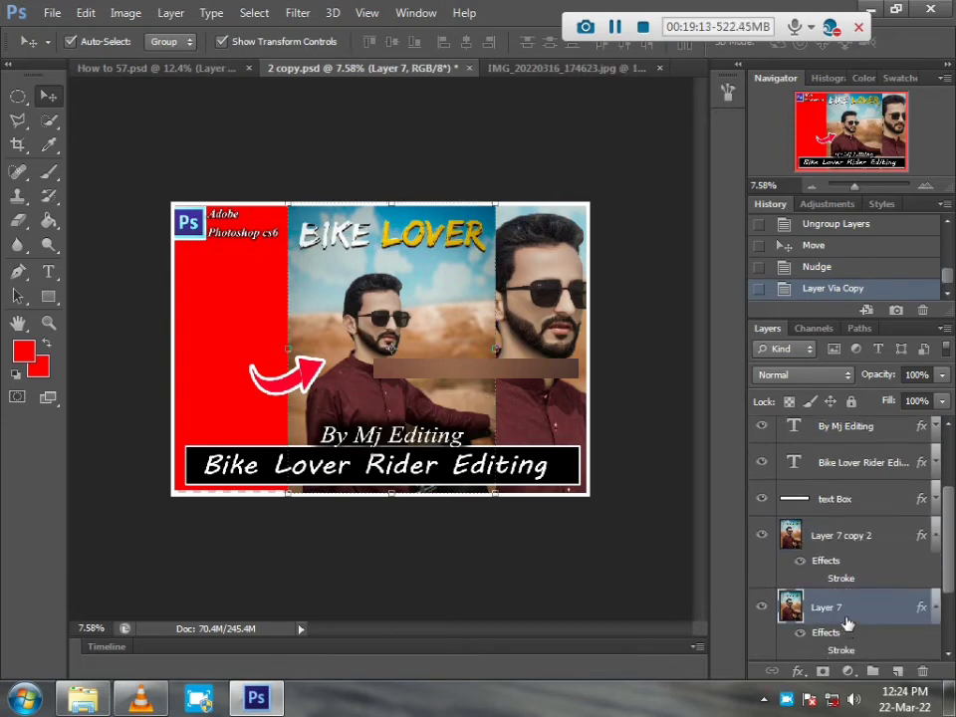
key("Left")
key("Left")
key("Left")
key("Left")
key("Left")
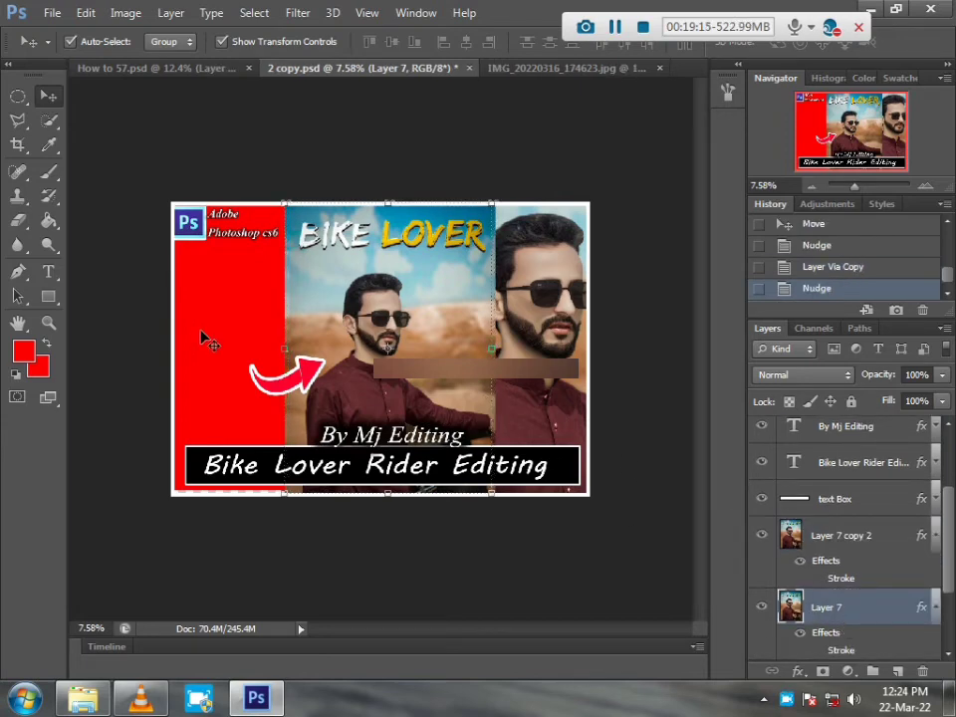
key("Left")
key("Left")
key("Left")
key("Left")
- Try free-transforming Layer 7 to fill the thumbnail's left panel, moving it there and enlarging it to about 119%
key("ctrl+t")
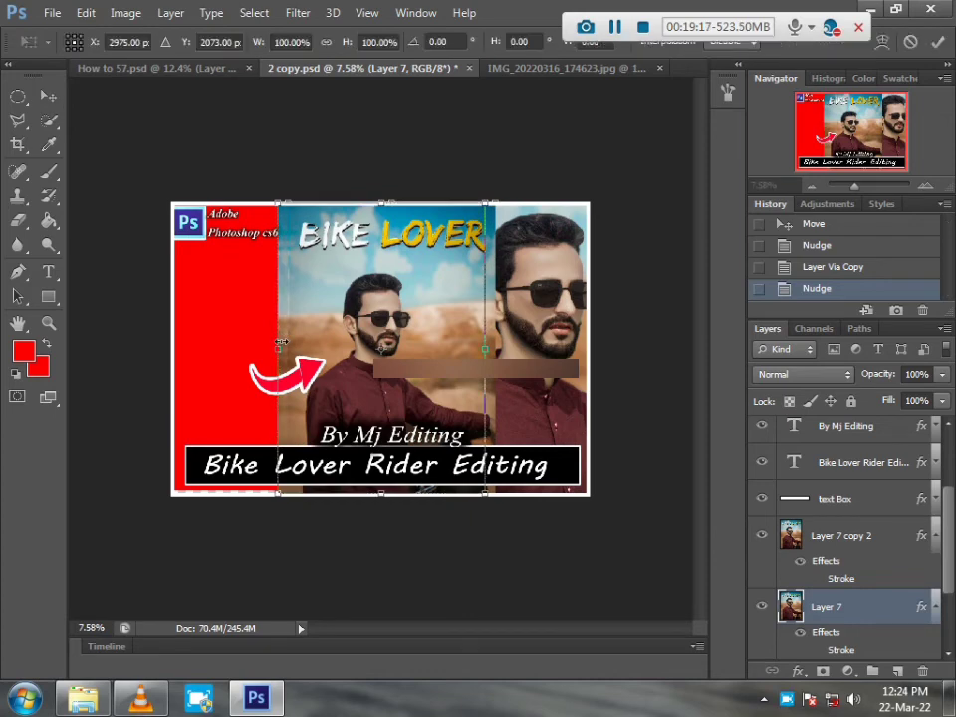
left_click_drag(286, 338, 169, 348)
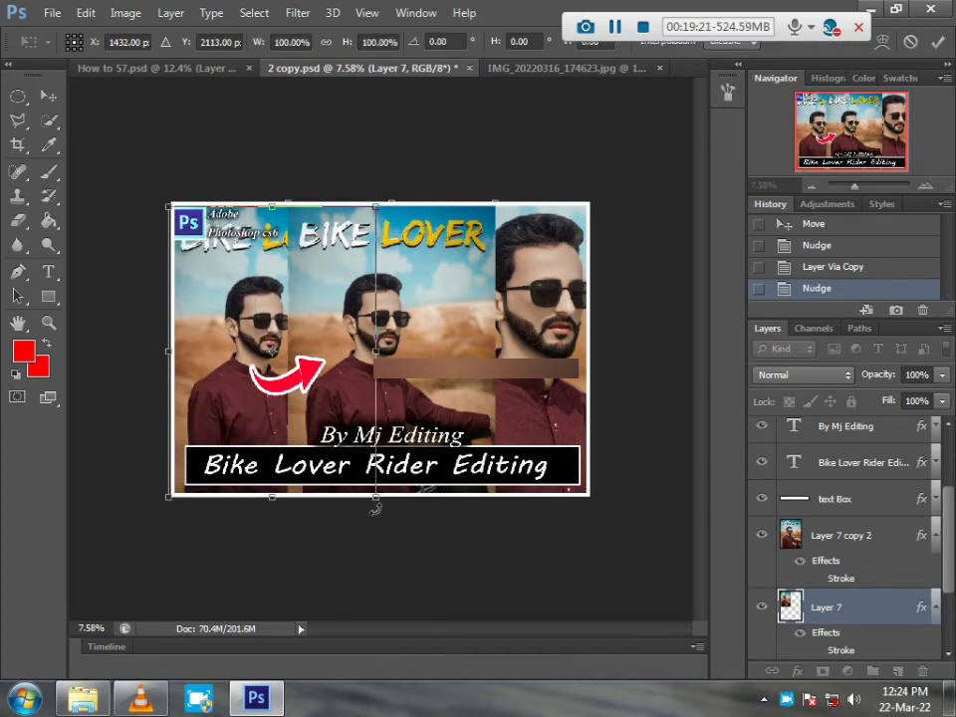
left_click_drag(376, 496, 411, 550)
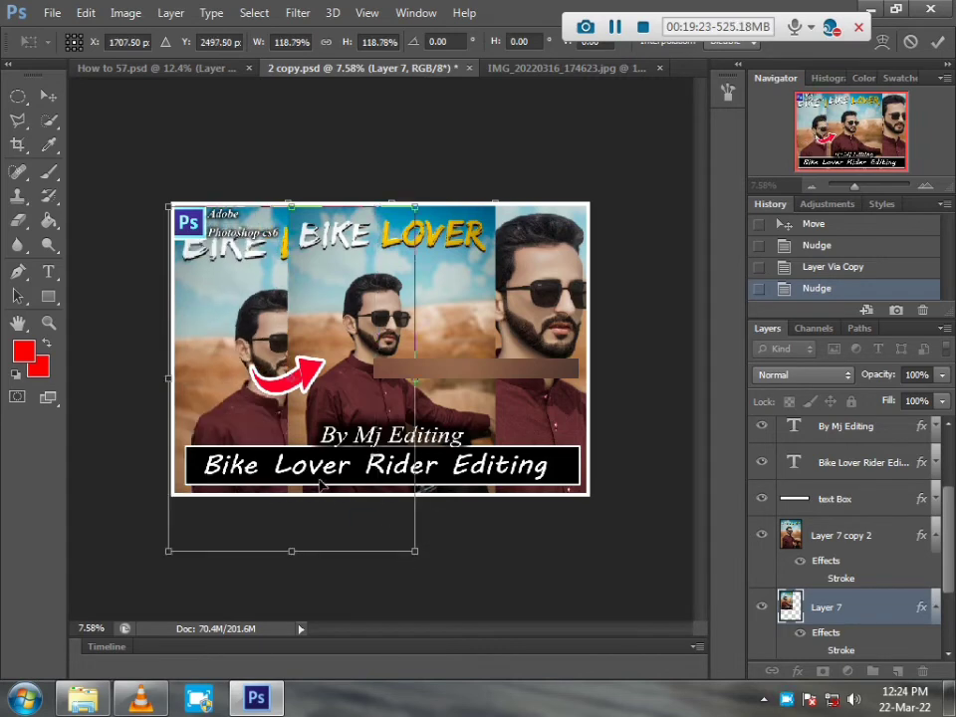
left_click_drag(286, 464, 257, 445)
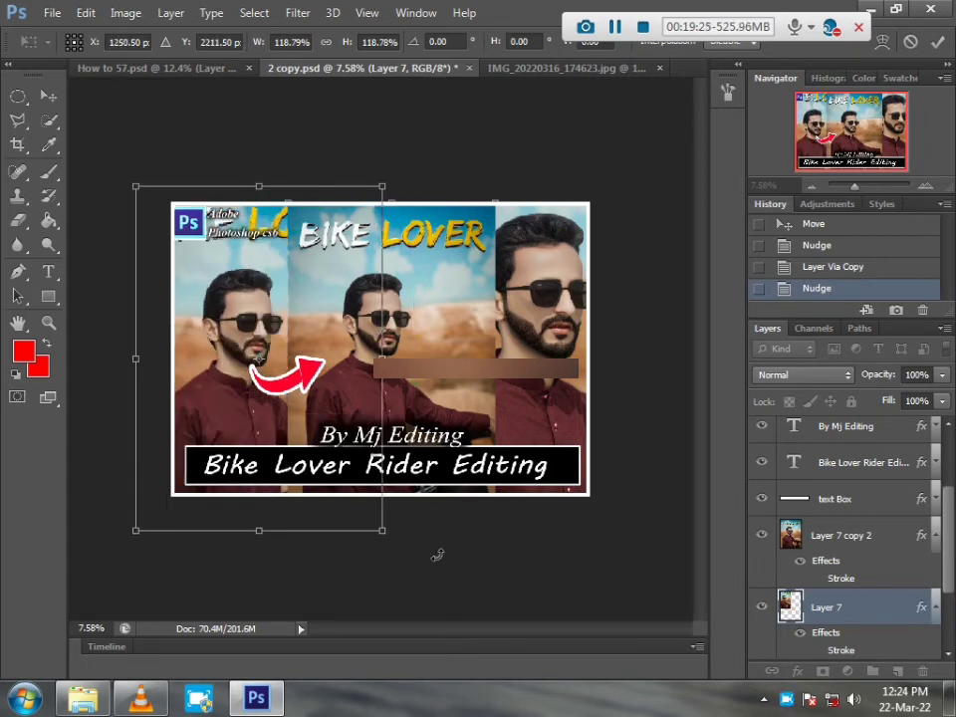
key("v")
- Revert the history to the Move state before the nudges and layer copy, and show the Bike Lover Rider Editing title layer
left_click(814, 246)
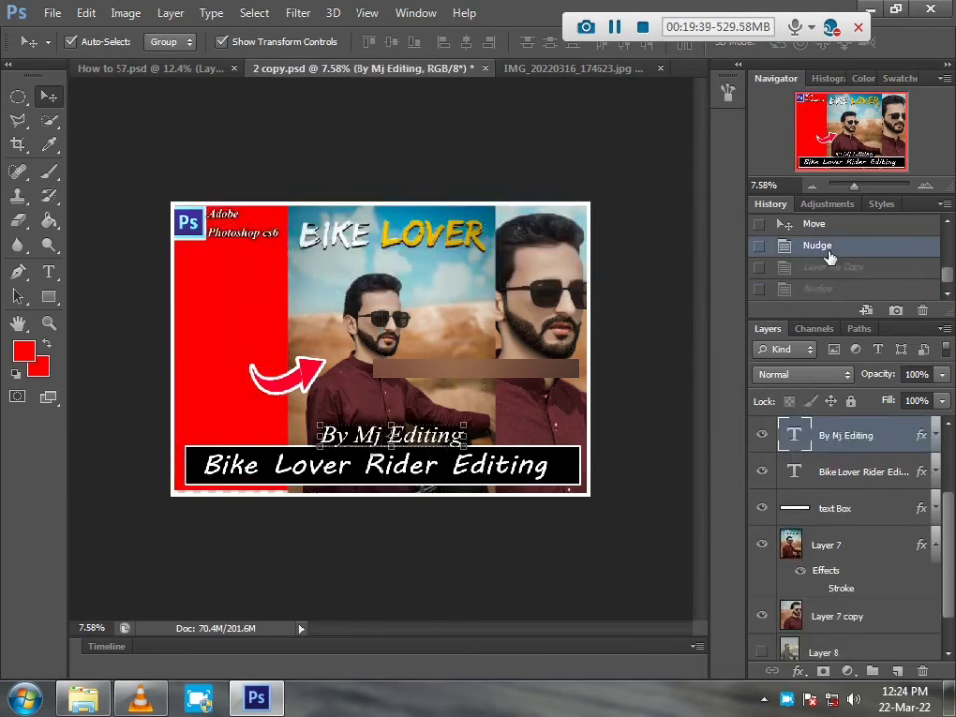
left_click(802, 227)
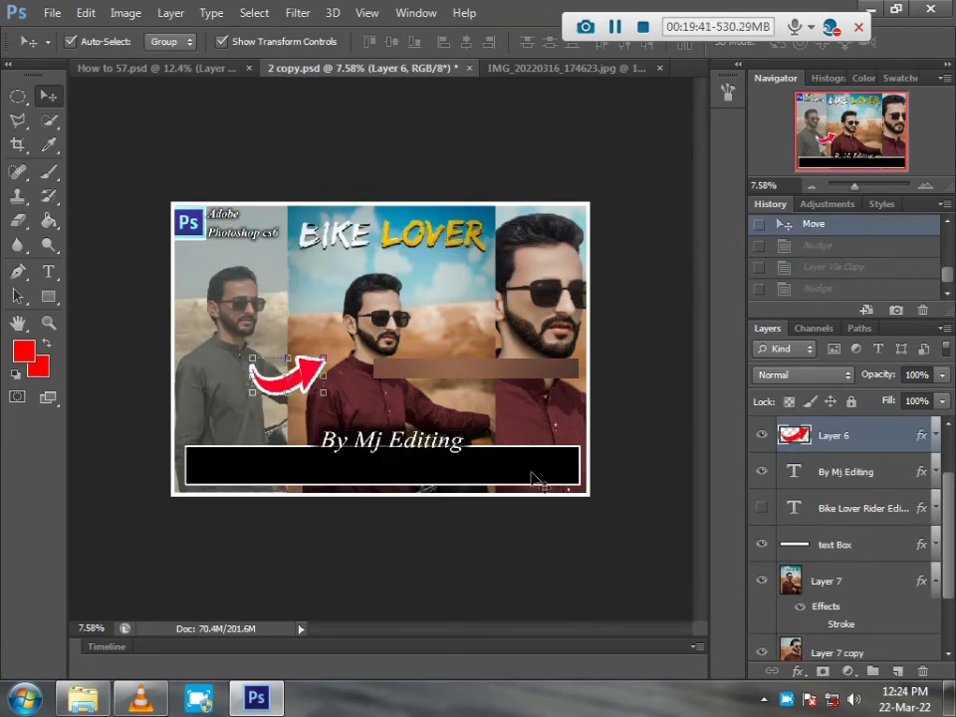
left_click(687, 523)
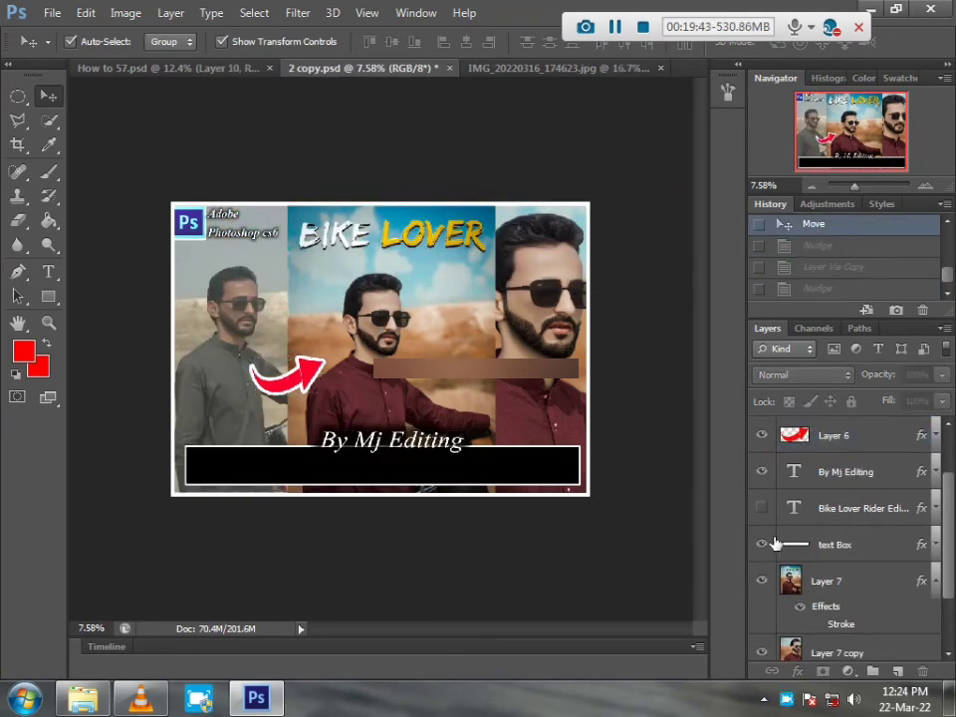
left_click(804, 246)
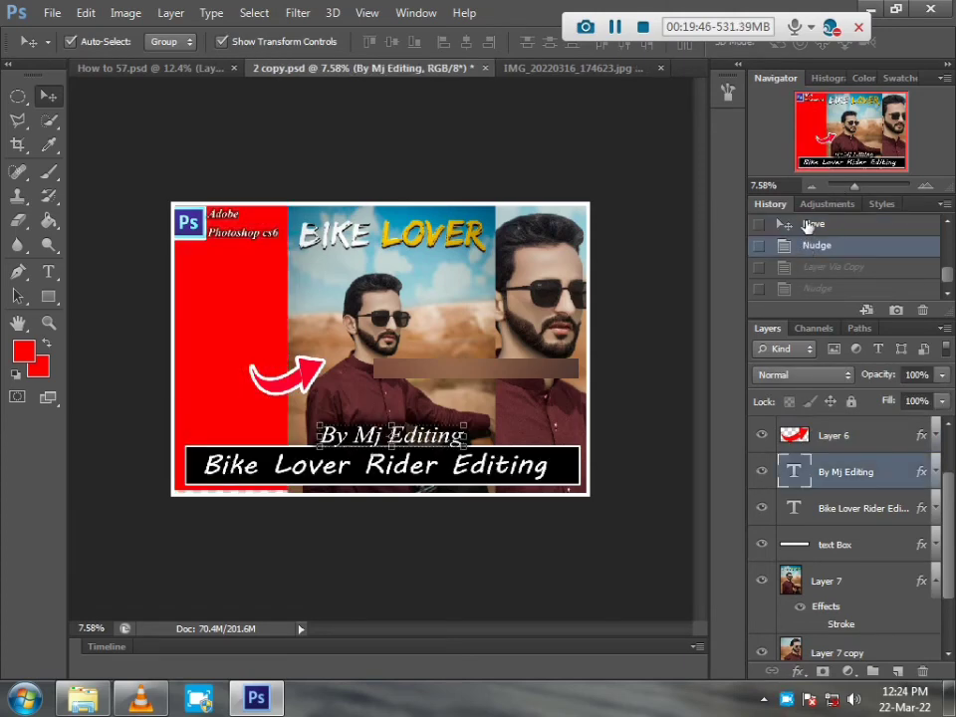
left_click(807, 223)
left_click(761, 508)
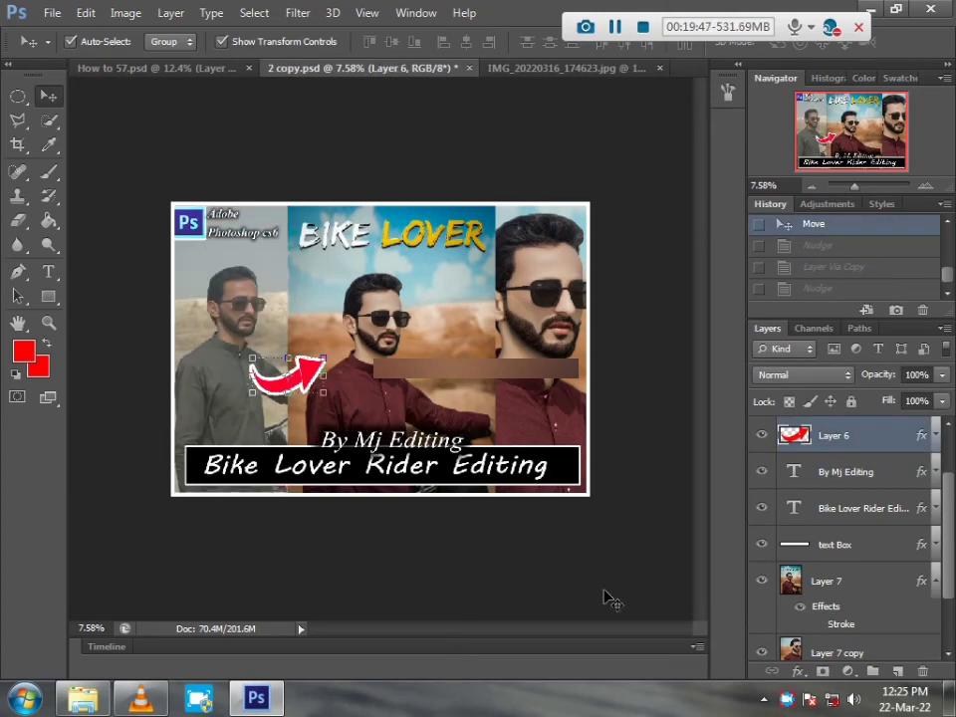
left_click(571, 550)
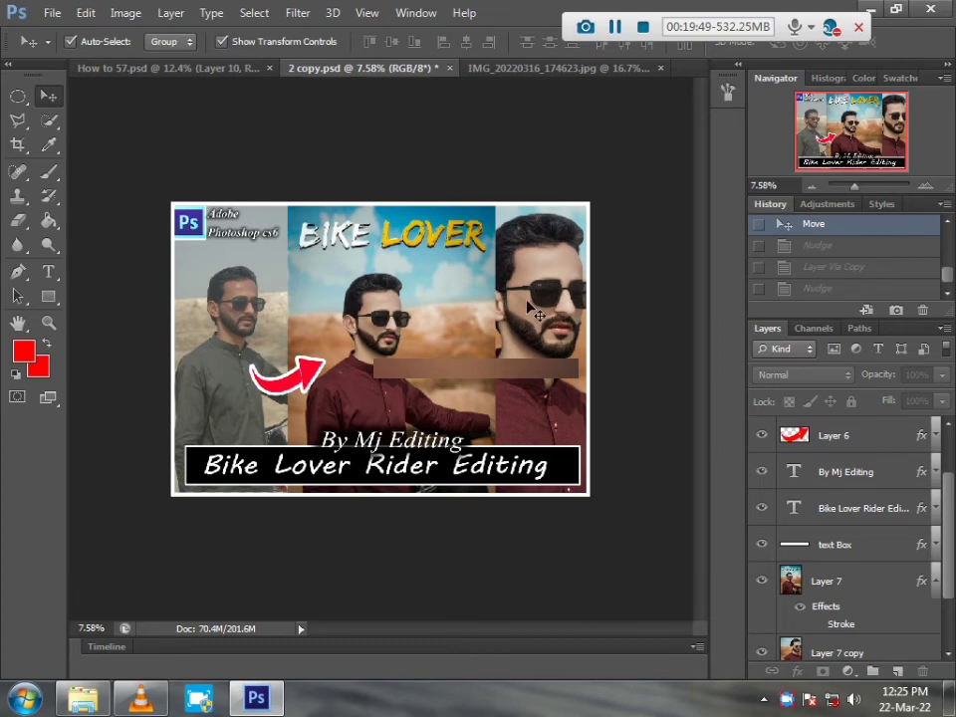
- Turn on a white (ffffff) outside stroke for Layer 7, the middle bike photo, with a size of 70 px
left_click(428, 334)
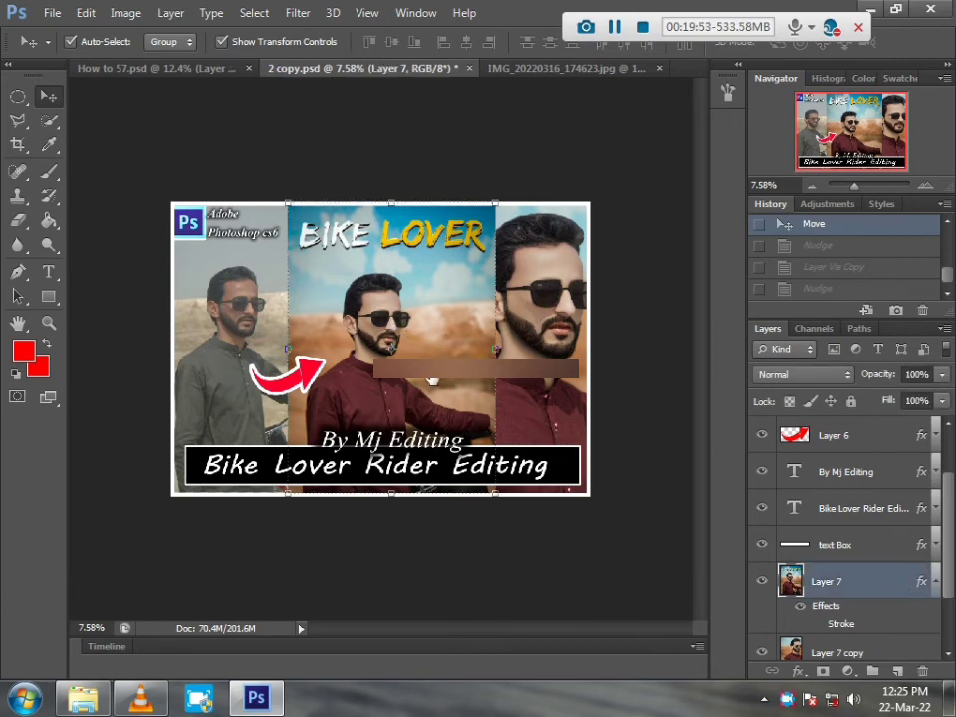
double_click(902, 585)
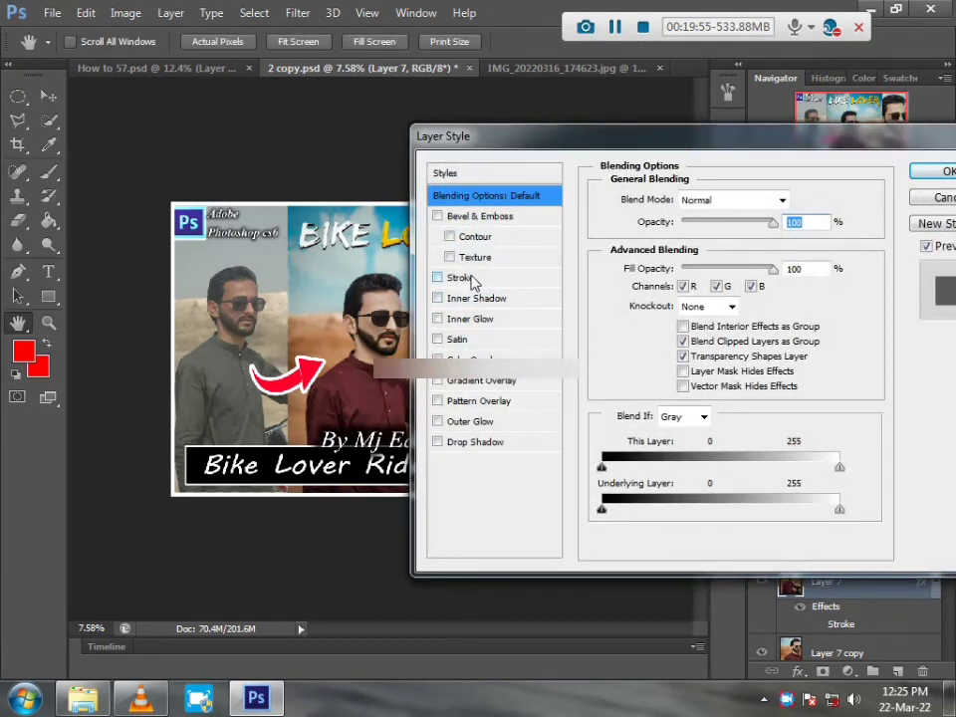
left_click(472, 278)
left_click(645, 326)
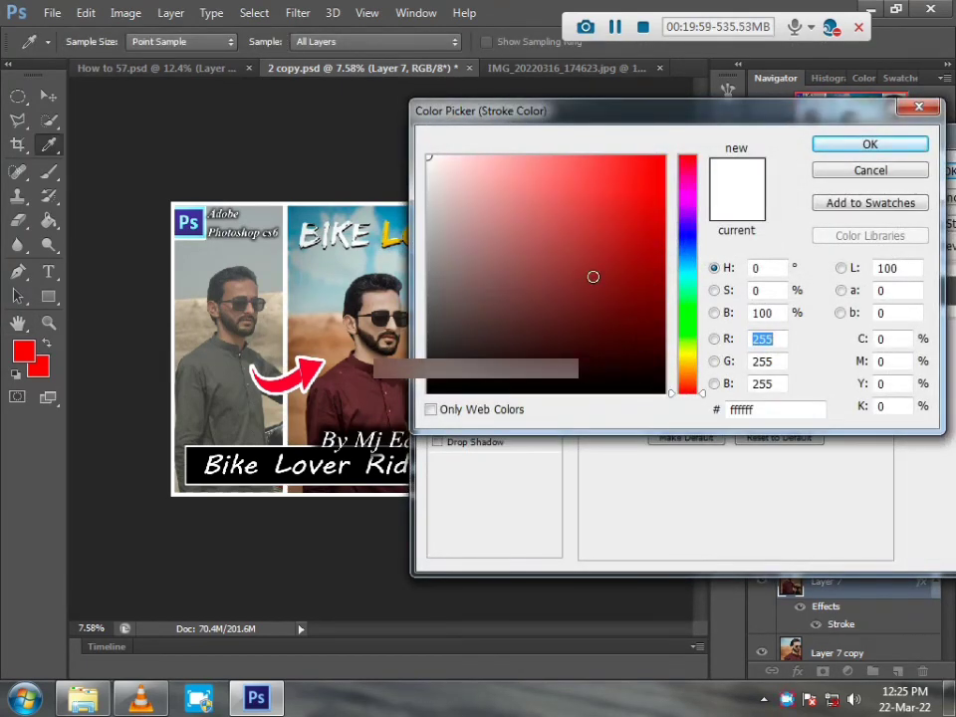
left_click(869, 145)
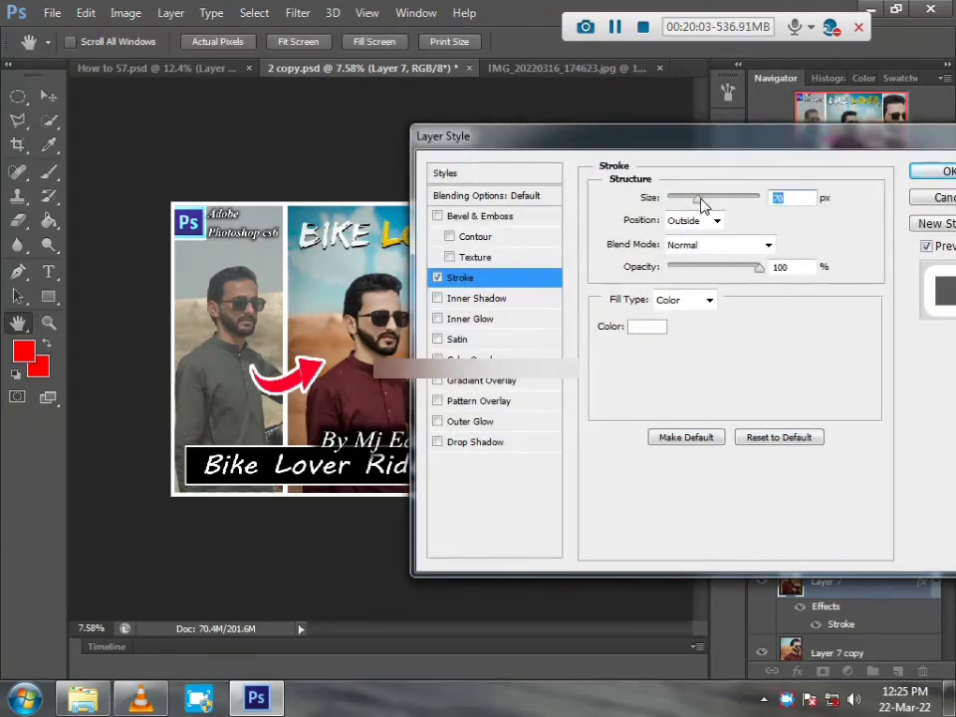
left_click_drag(704, 205, 683, 204)
left_click_drag(717, 201, 703, 203)
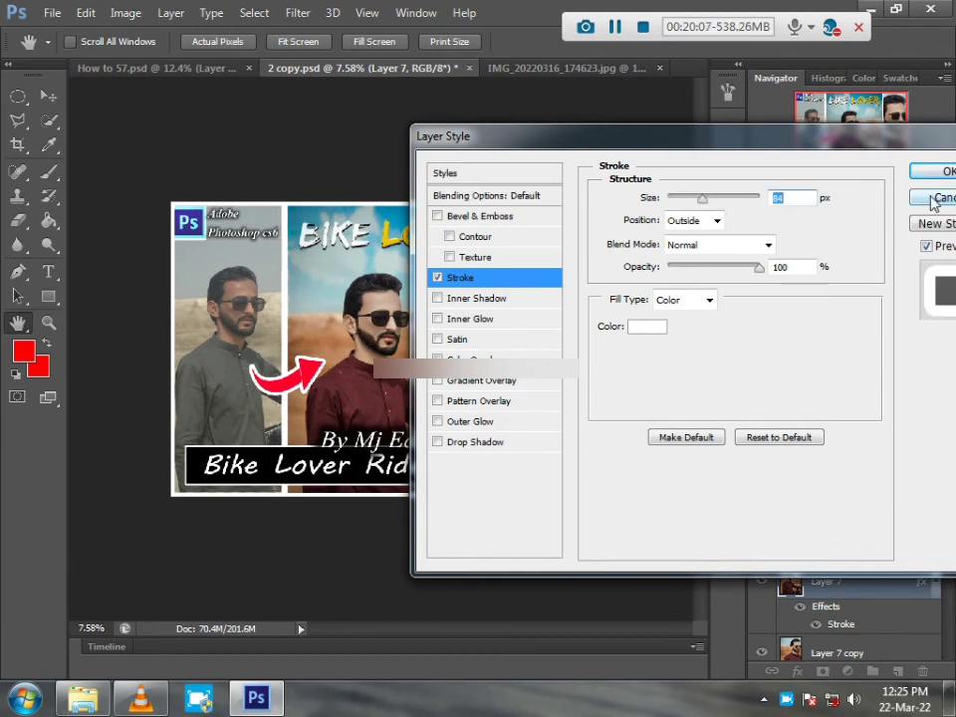
type("70")
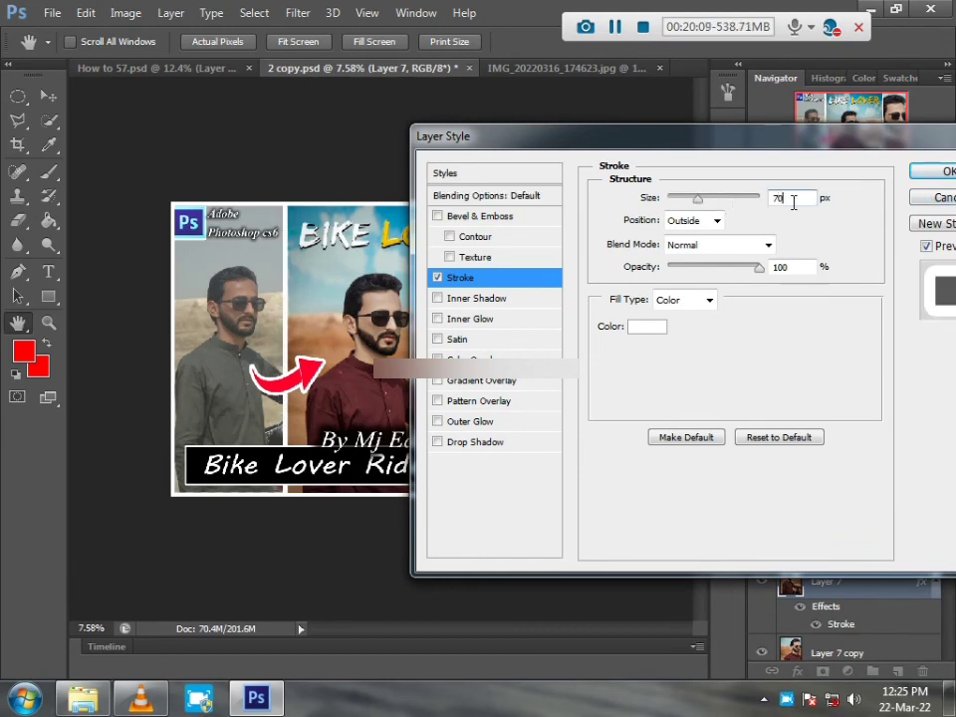
key("Return")
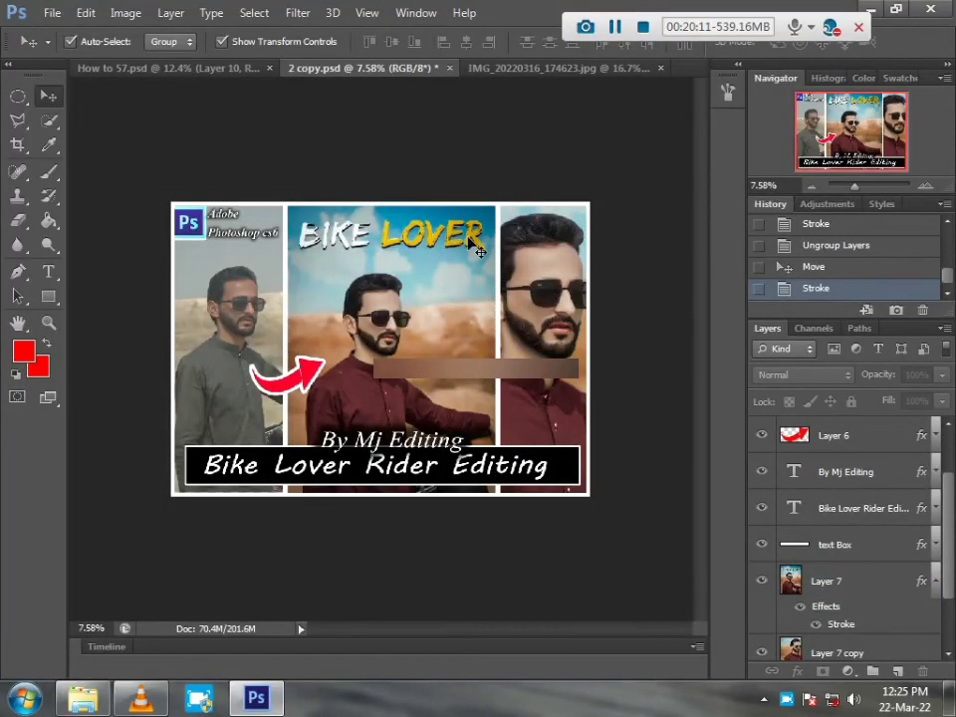
- Move the By Mj Editing text slightly up and left above the text box, and hide its layer
scroll(444, 242, "up", 1)
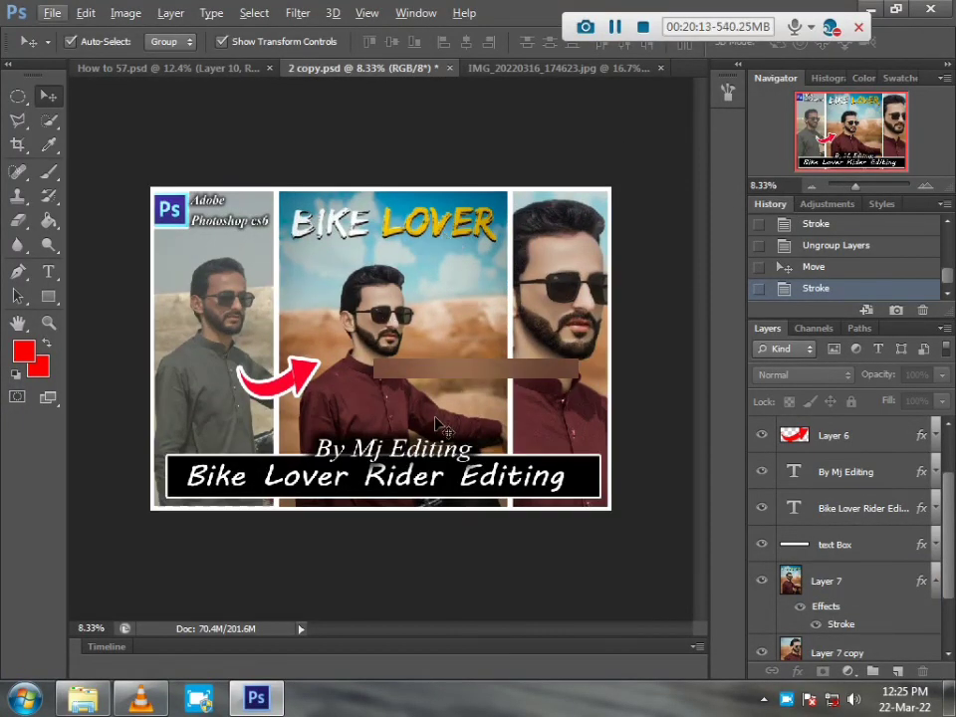
left_click_drag(448, 455, 435, 441)
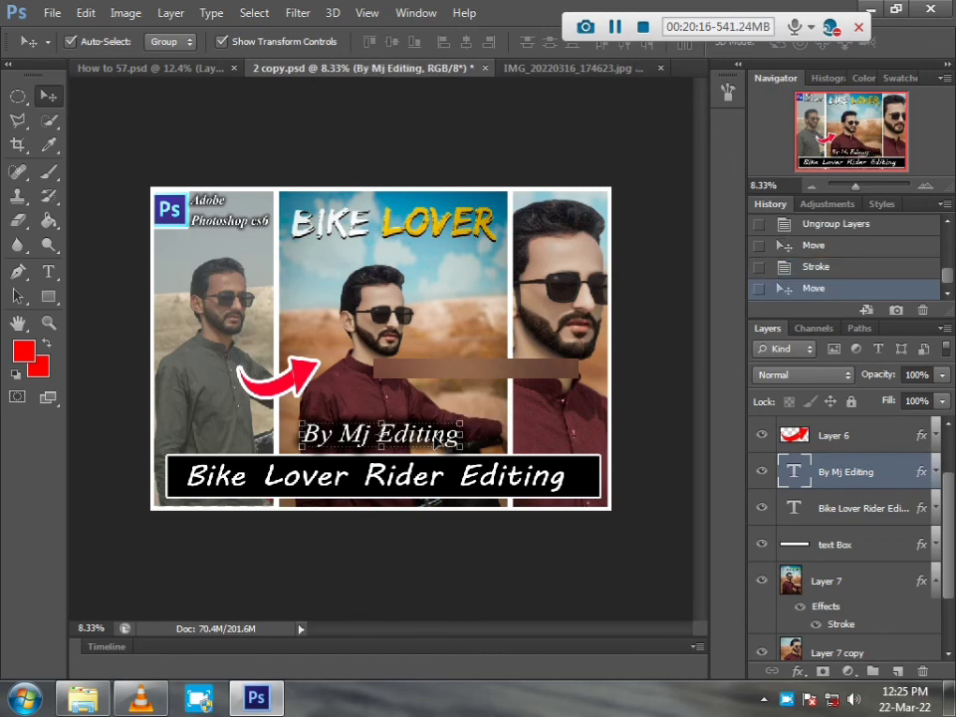
left_click(759, 475)
left_click(629, 517)
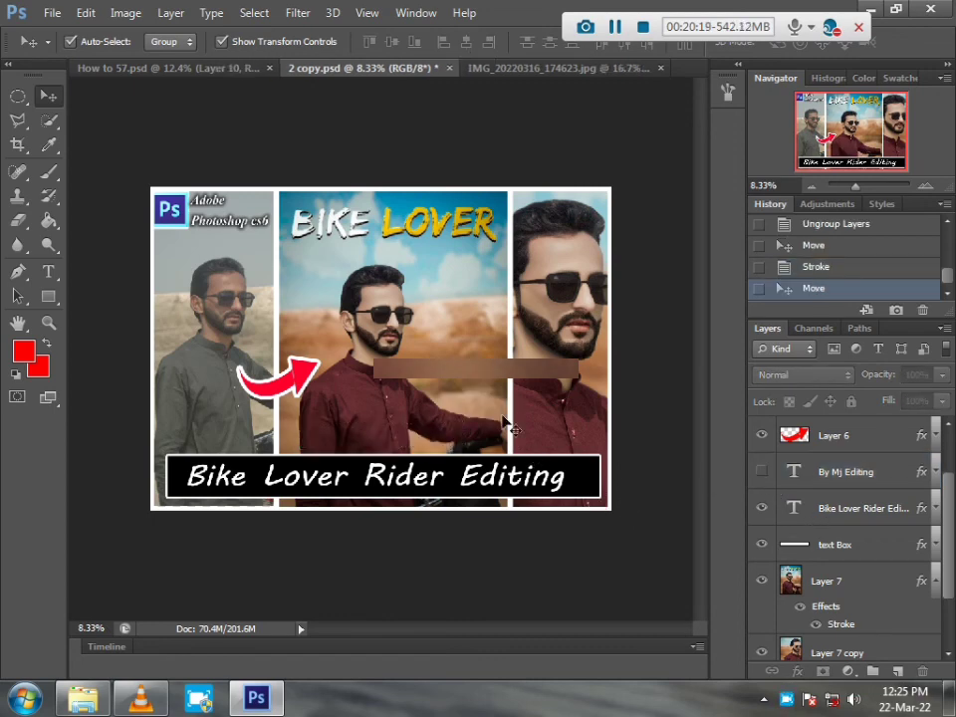
scroll(432, 223, "down", 1)
scroll(363, 153, "up", 1)
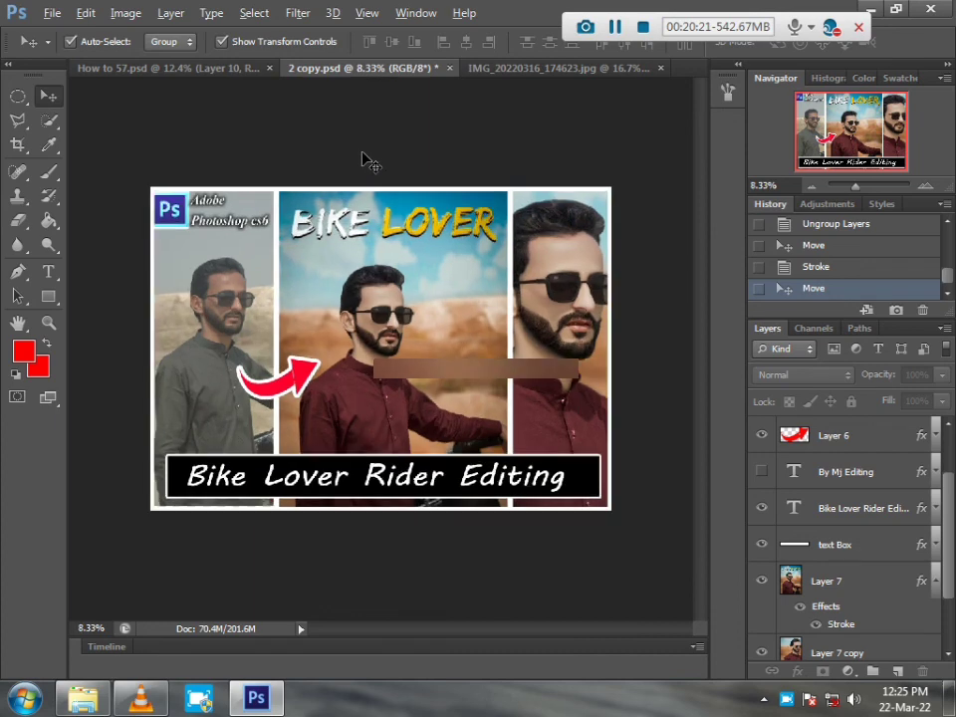